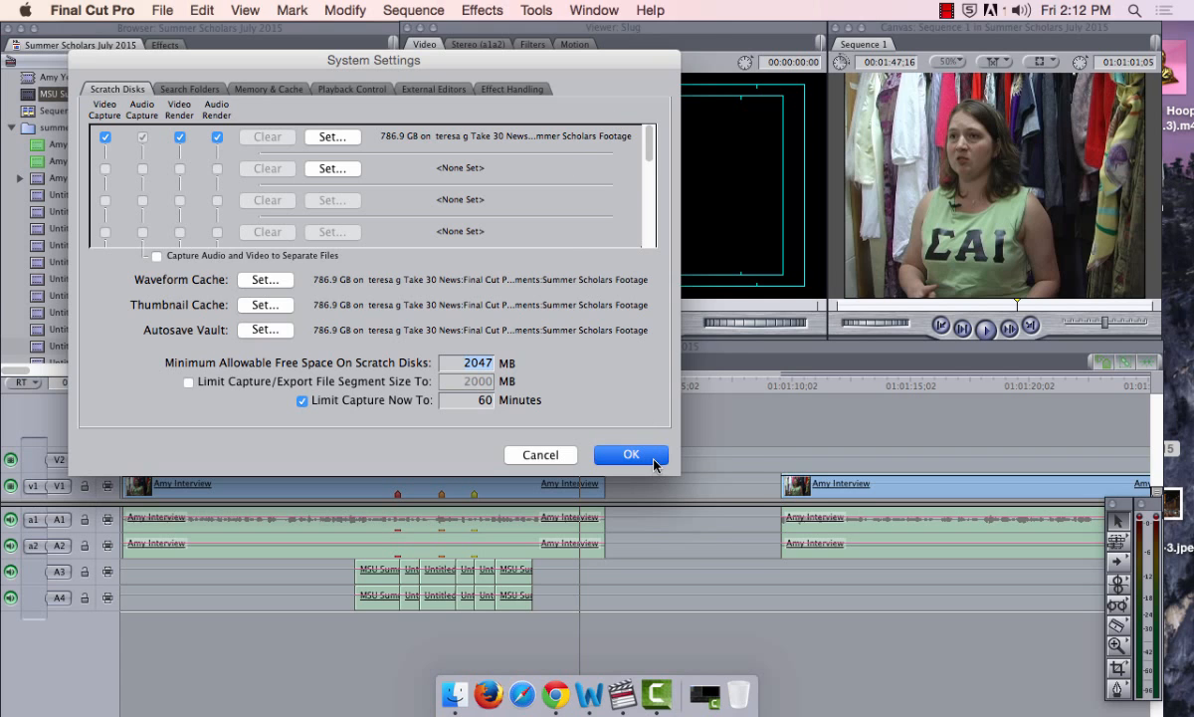
Accept the Scratch Disks settings pointing to the Summer Scholars Footage folder and close System Settings
click(631, 455)
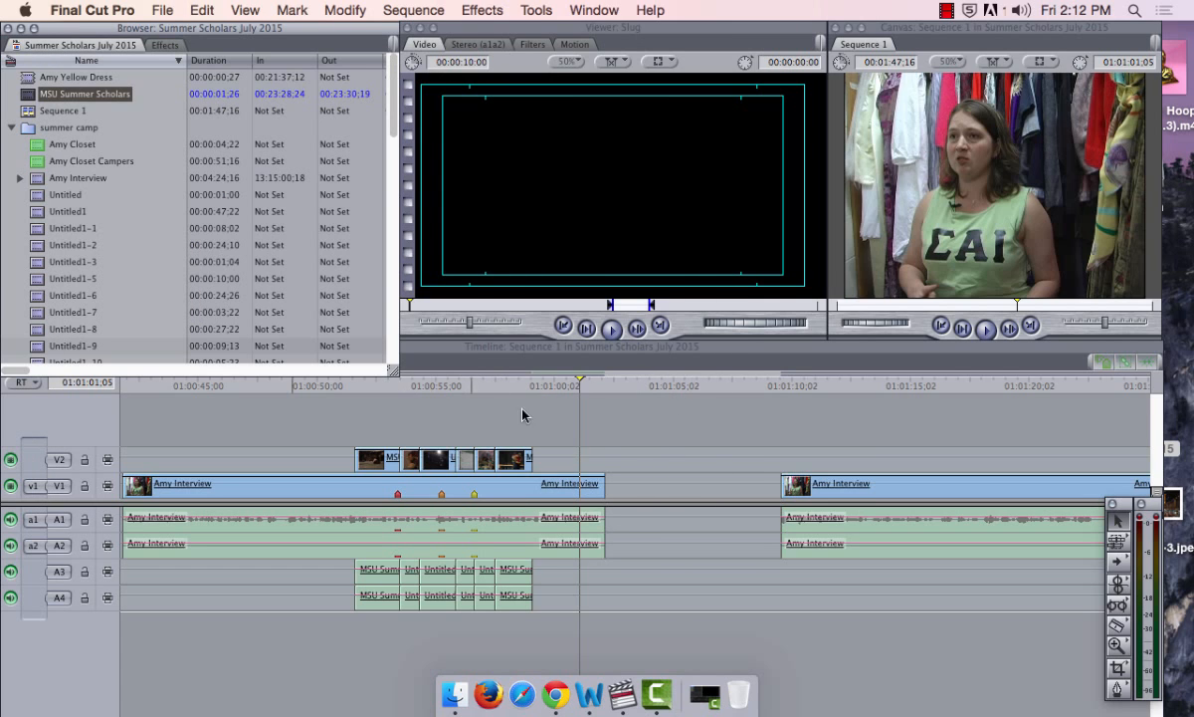
mouse_move(163, 389)
mouse_down()
mouse_move(448, 410)
mouse_move(357, 396)
mouse_up()
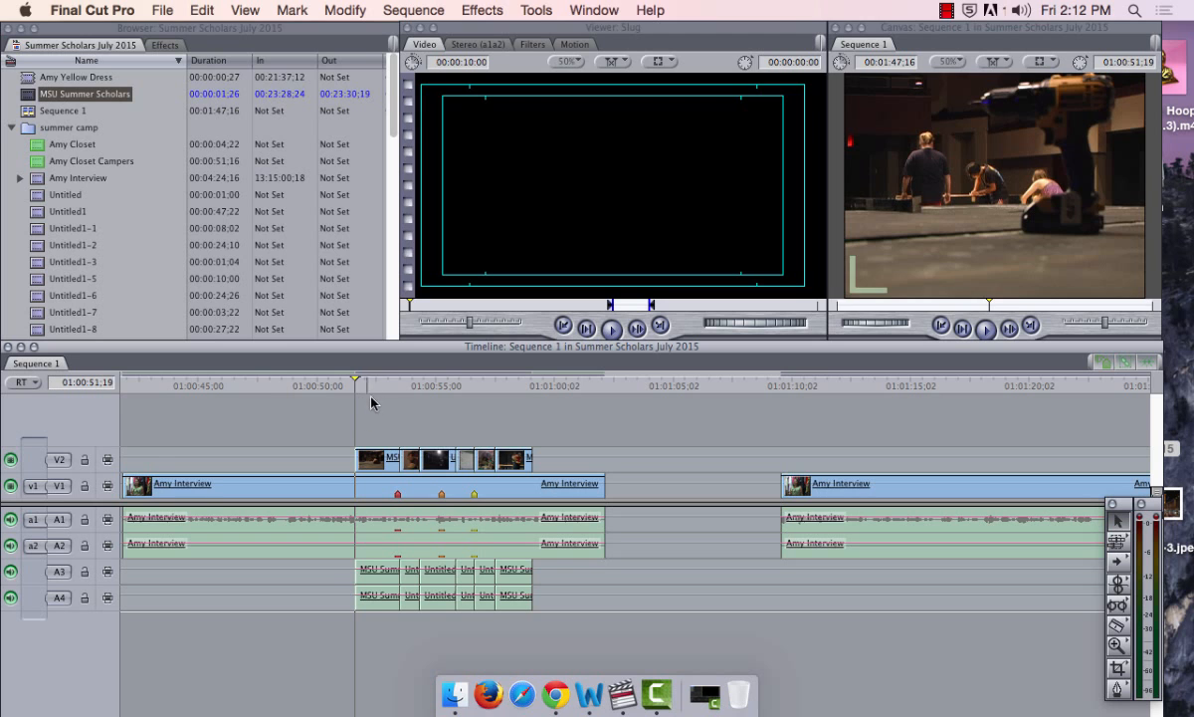
click(158, 386)
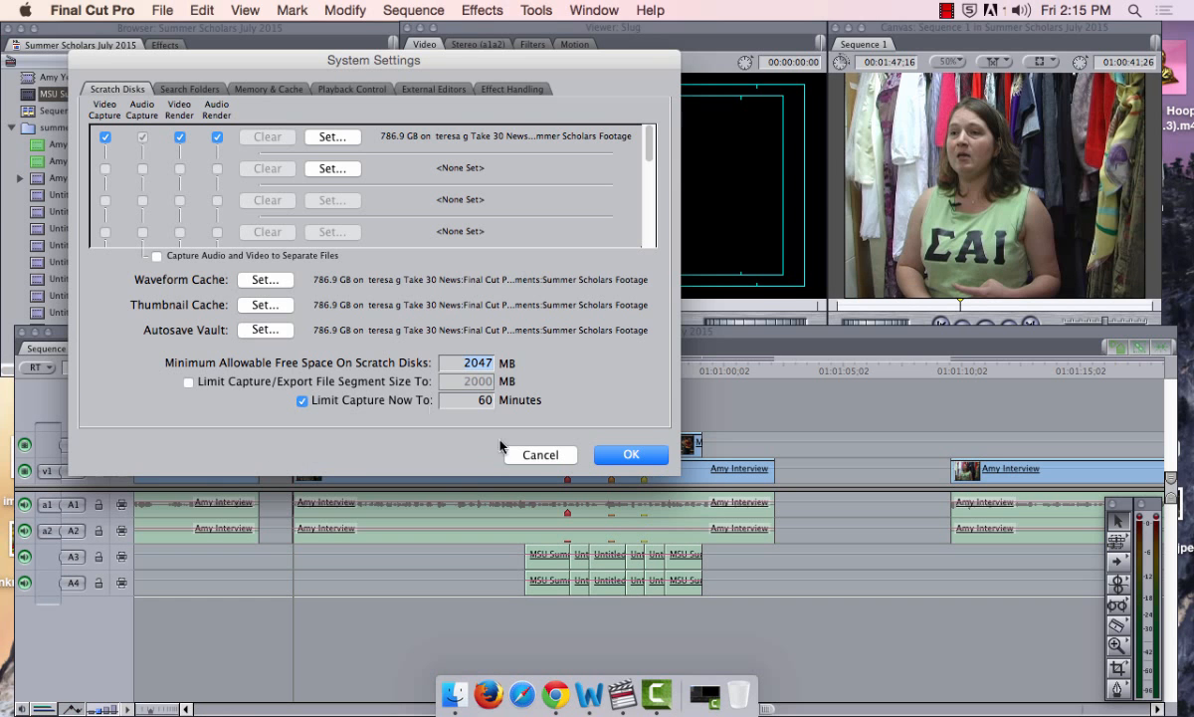
Create a new sequence in the project, named Sequence 2
click(523, 426)
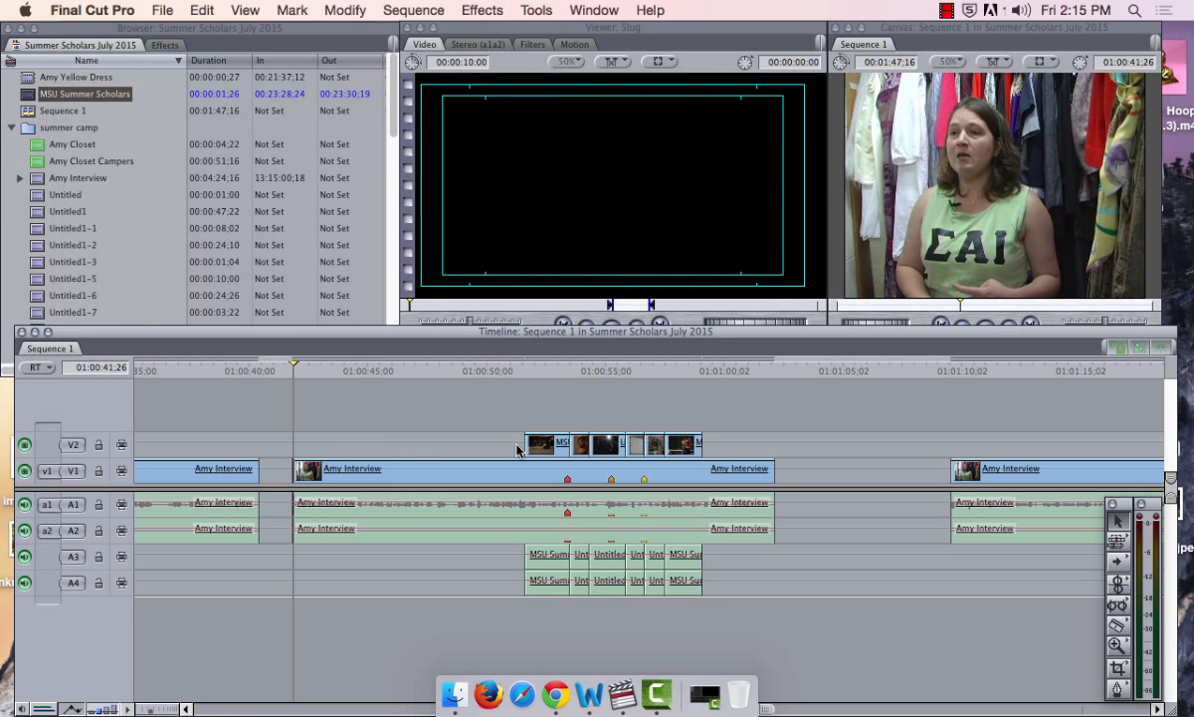
right_click(127, 50)
click(205, 8)
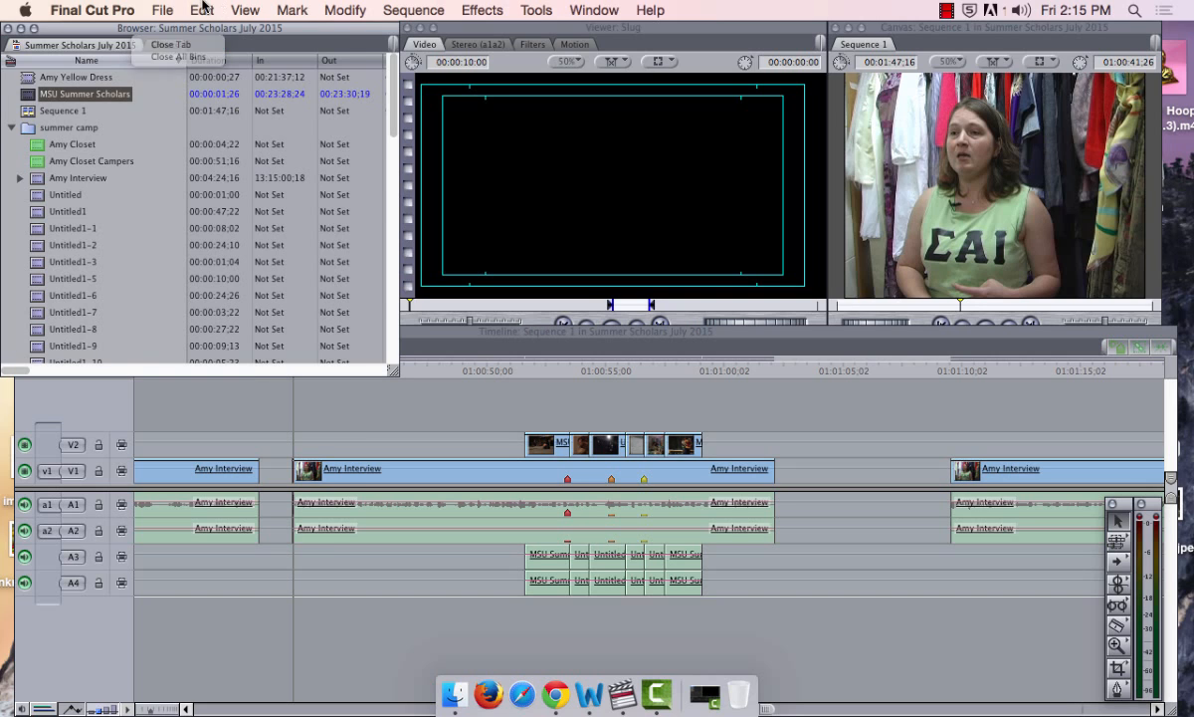
click(159, 10)
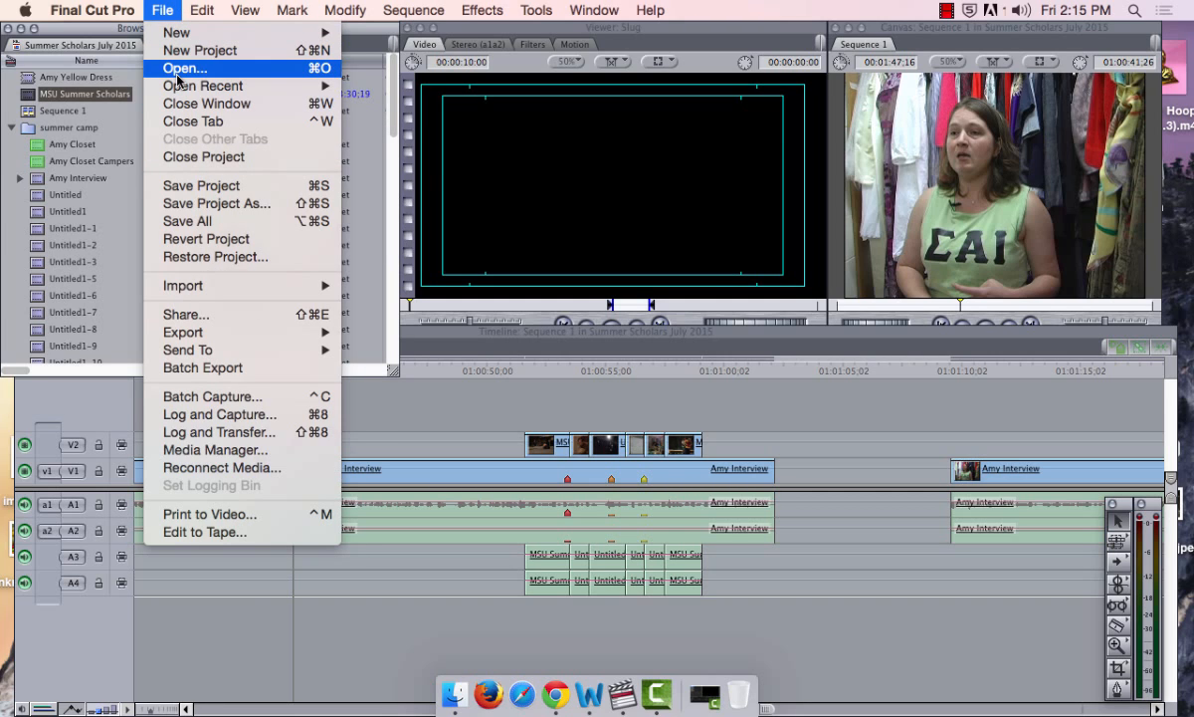
key(super+n)
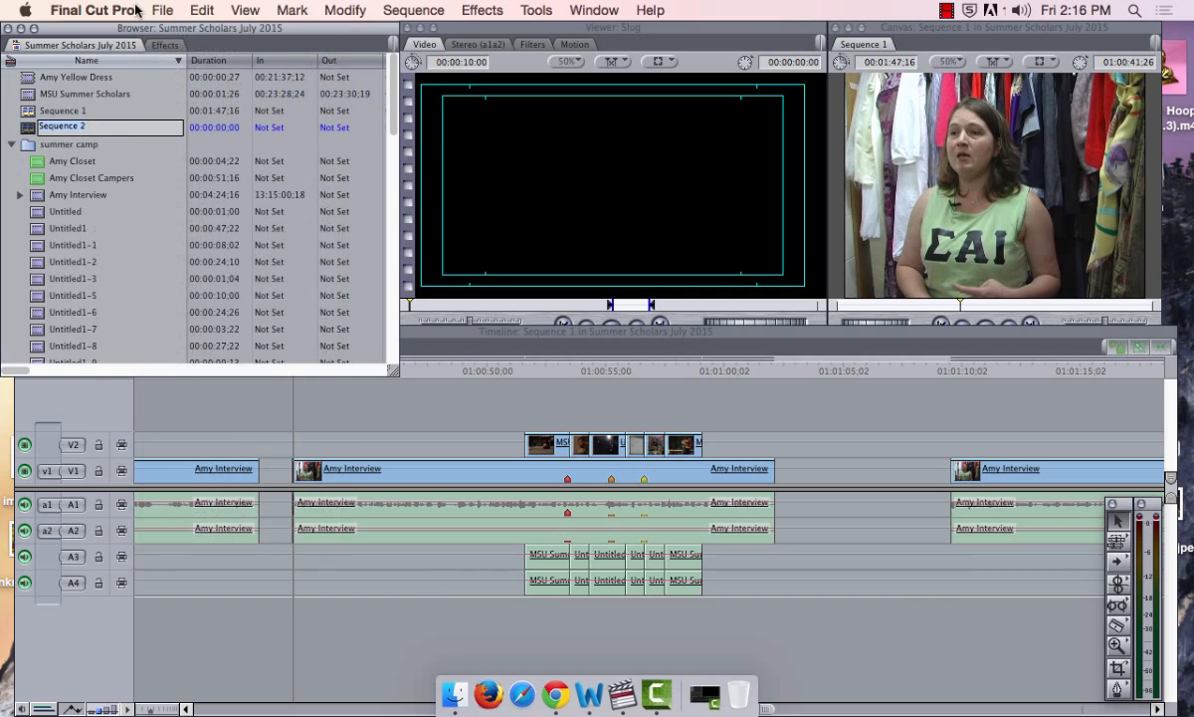
click(30, 127)
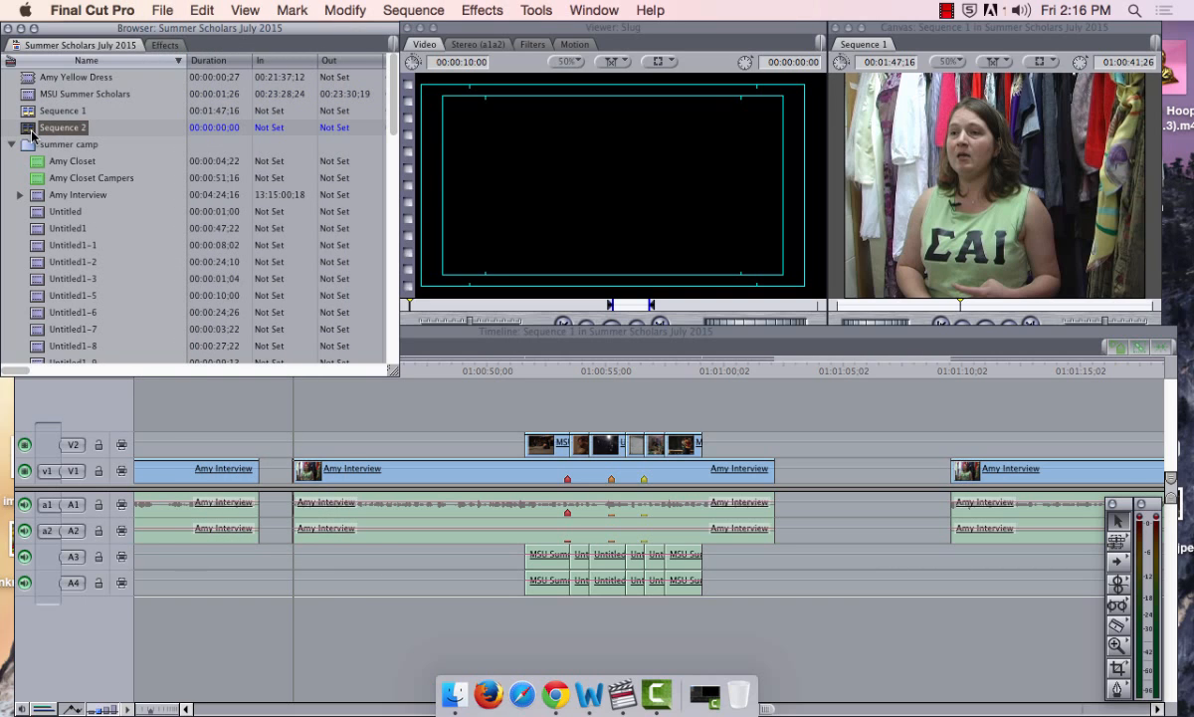
scroll(30, 128, down, 1)
Reconfirm System Settings and drag the Timeline lower so the transport controls are visible
click(137, 12)
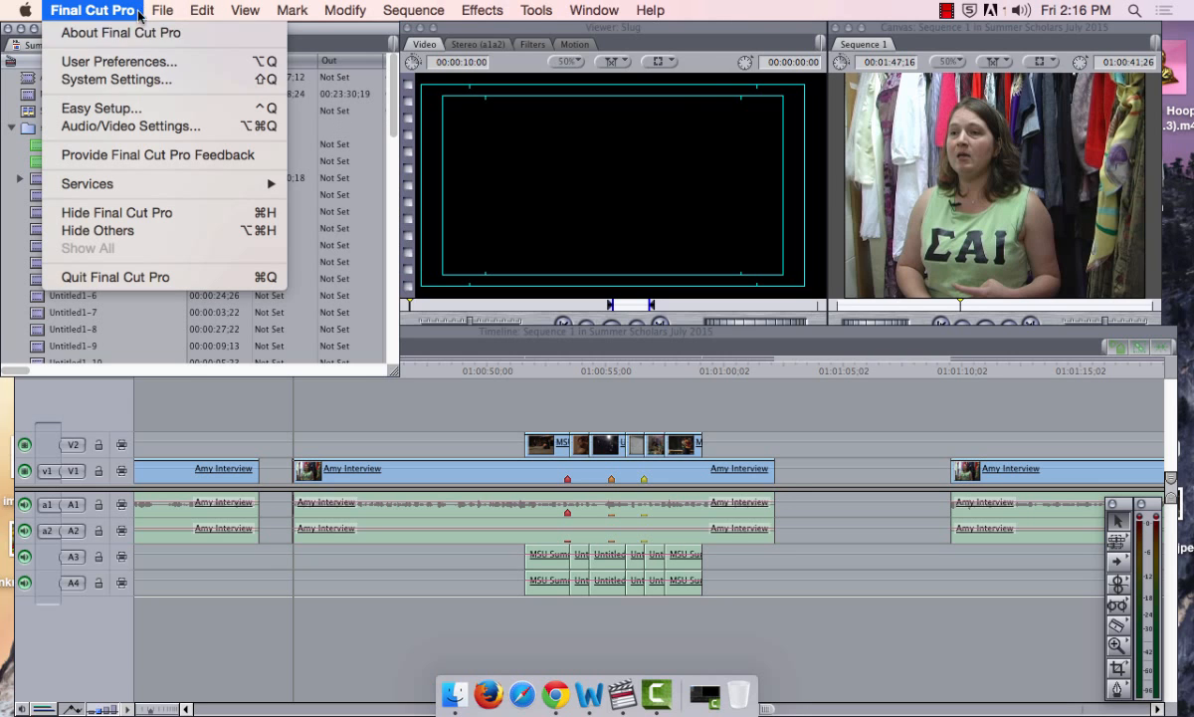
click(138, 84)
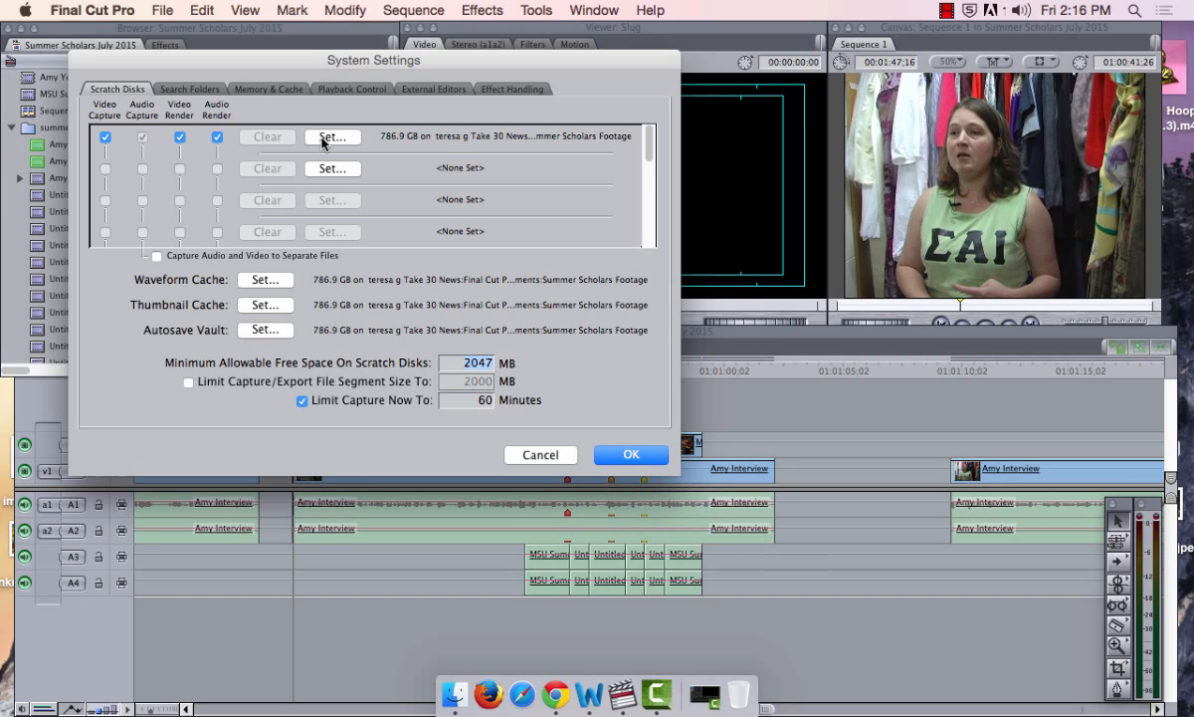
key(Return)
click(500, 346)
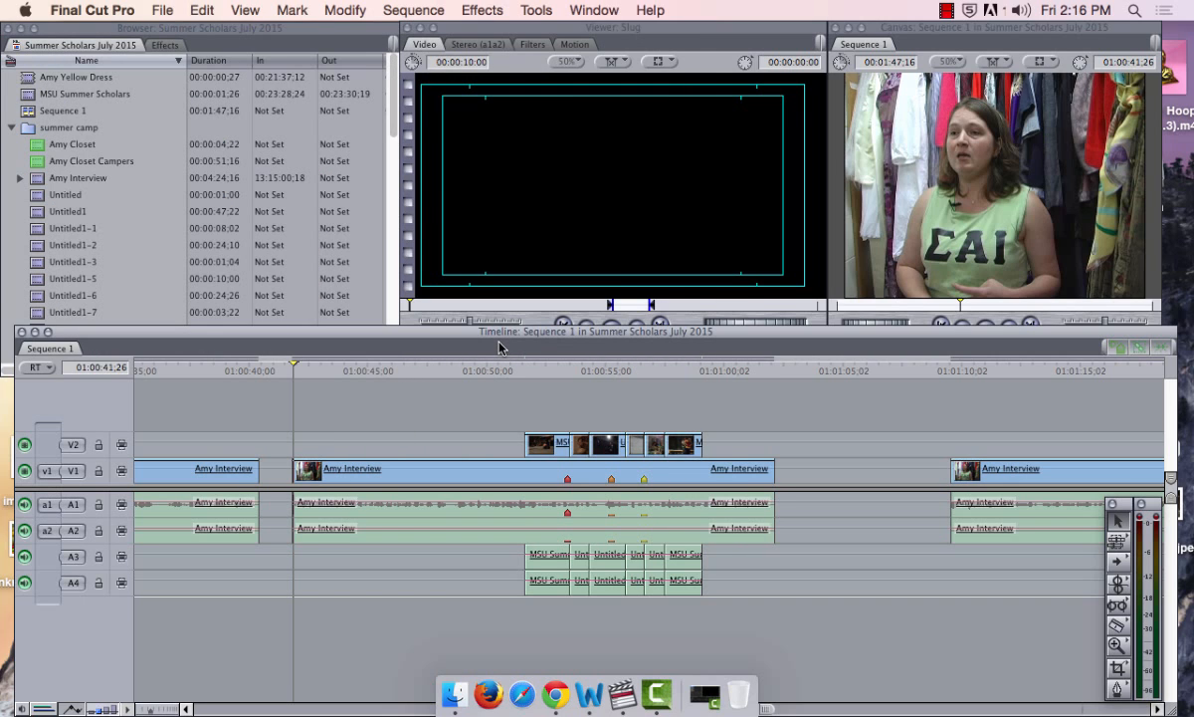
drag(517, 324, 510, 378)
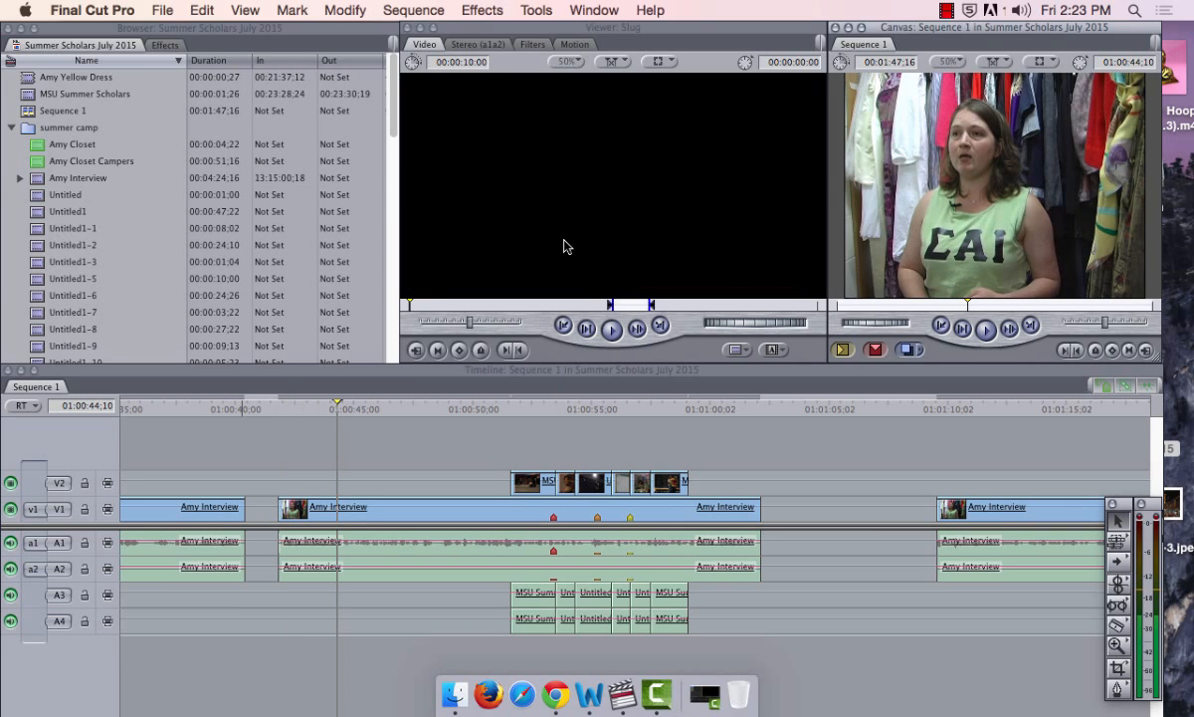
Load the Text > Lower 3rd generator into the Viewer from the Generator pop-up
click(565, 246)
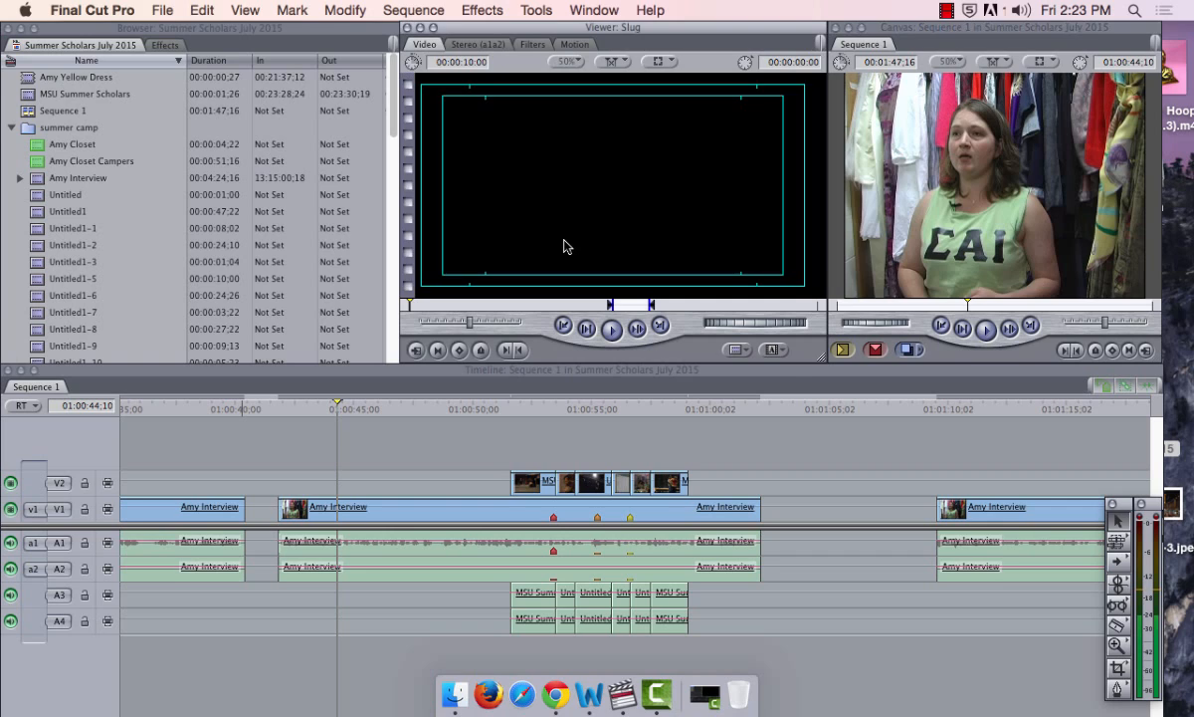
click(773, 351)
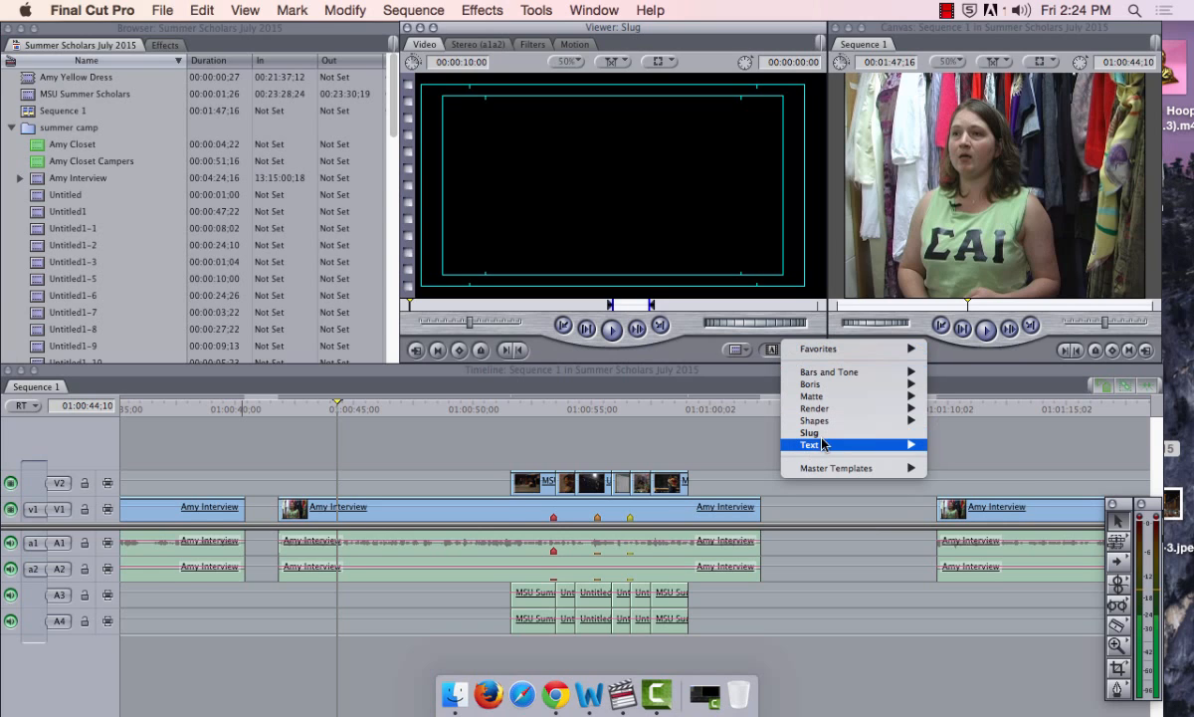
mouse_move(829, 450)
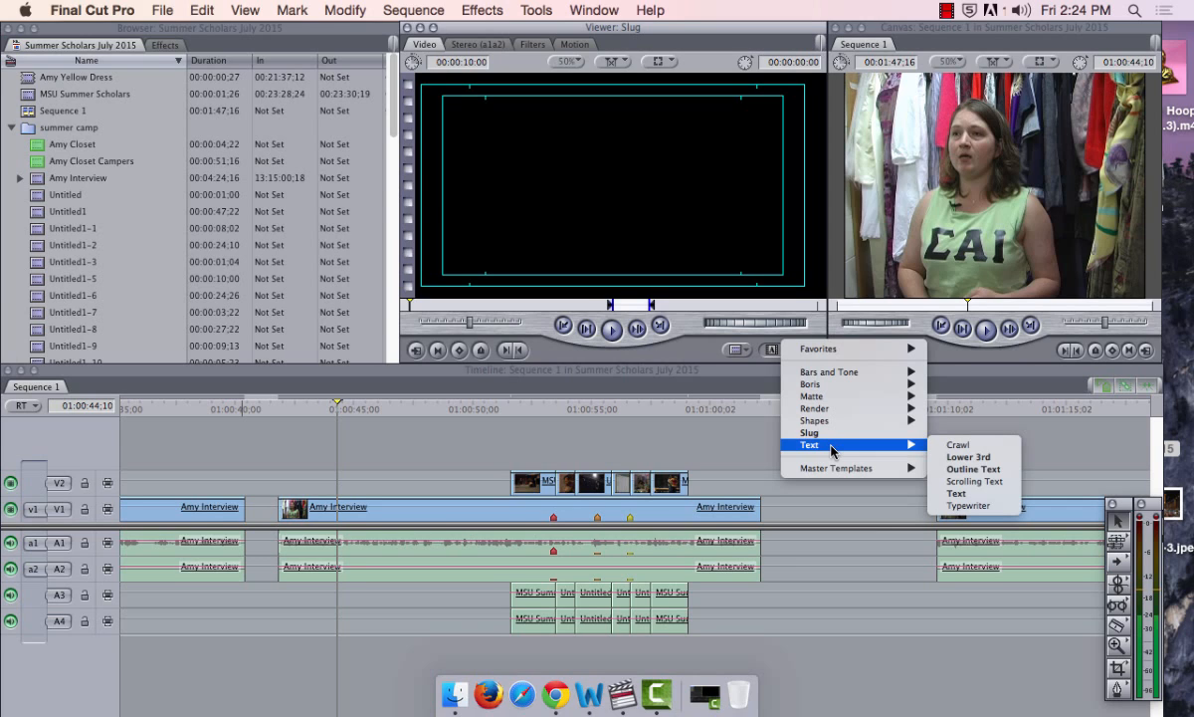
click(956, 457)
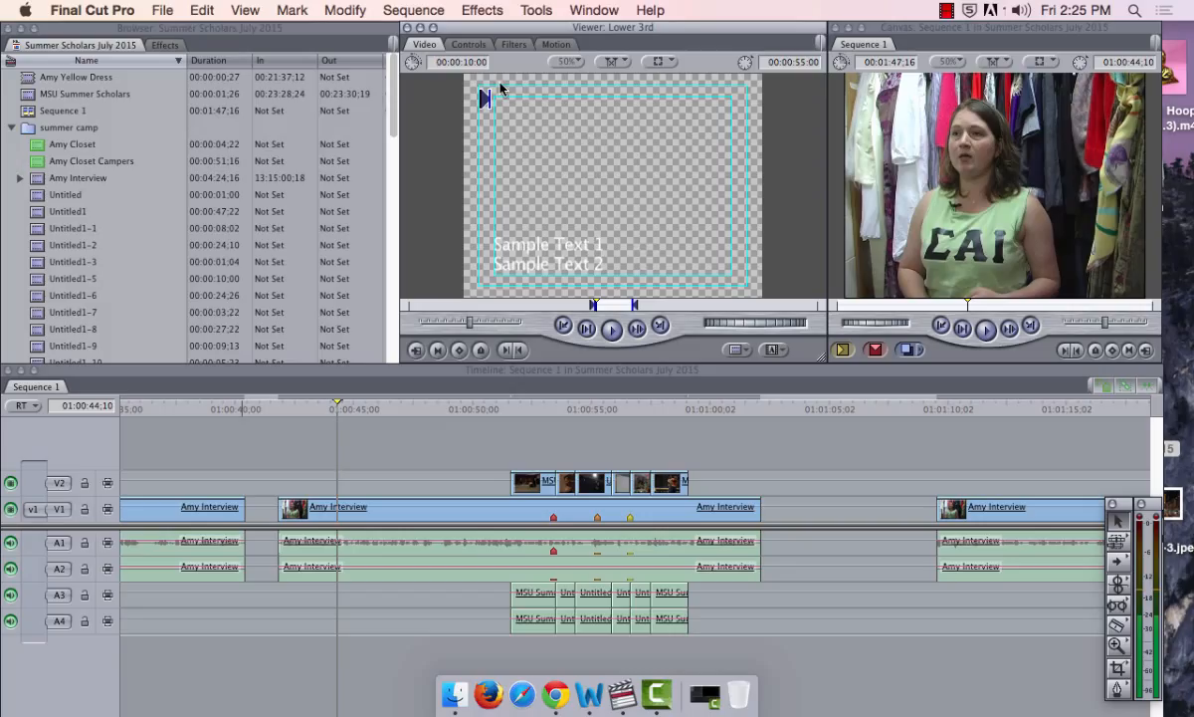
Replace Sample Text 1 with the interviewee's full name in Controls, fixing its spelling
click(469, 45)
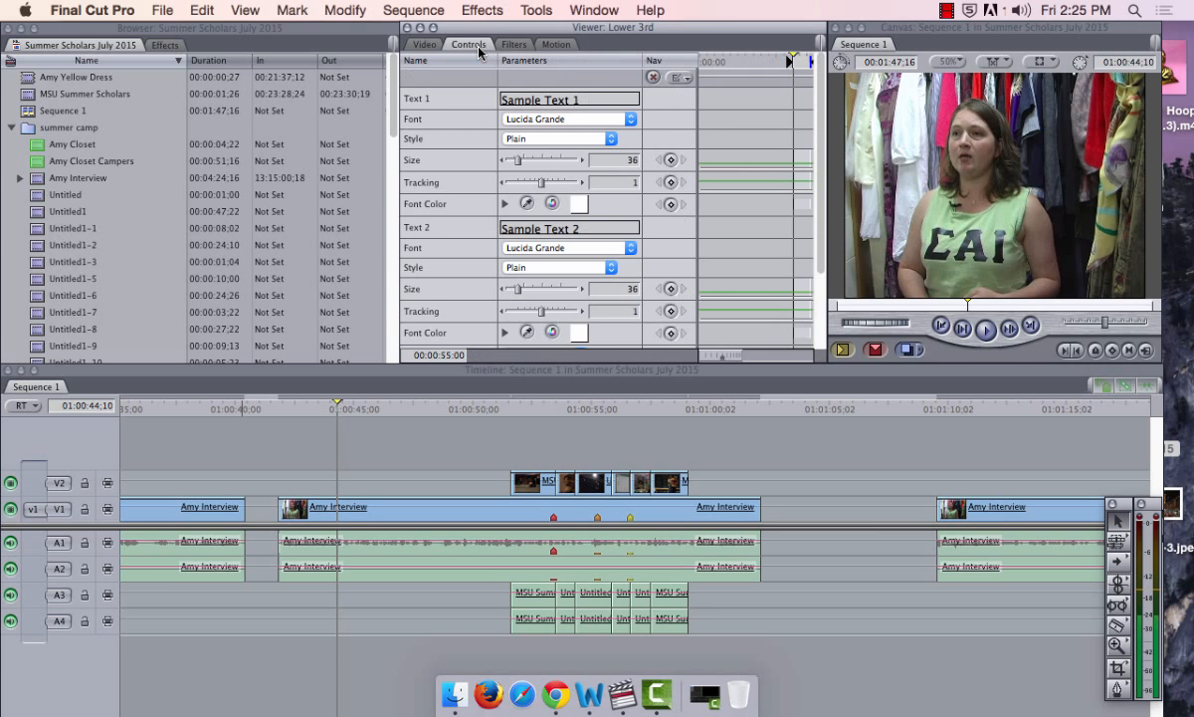
click(561, 96)
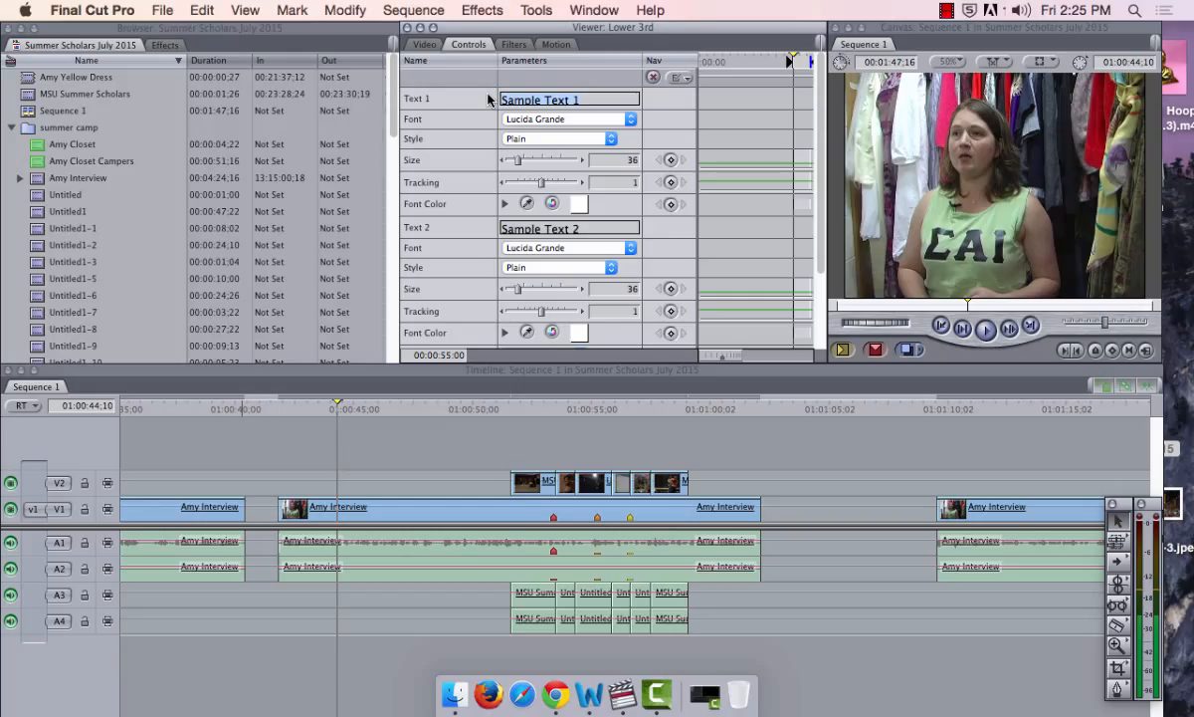
text(AMY)
key(Caps_Lock)
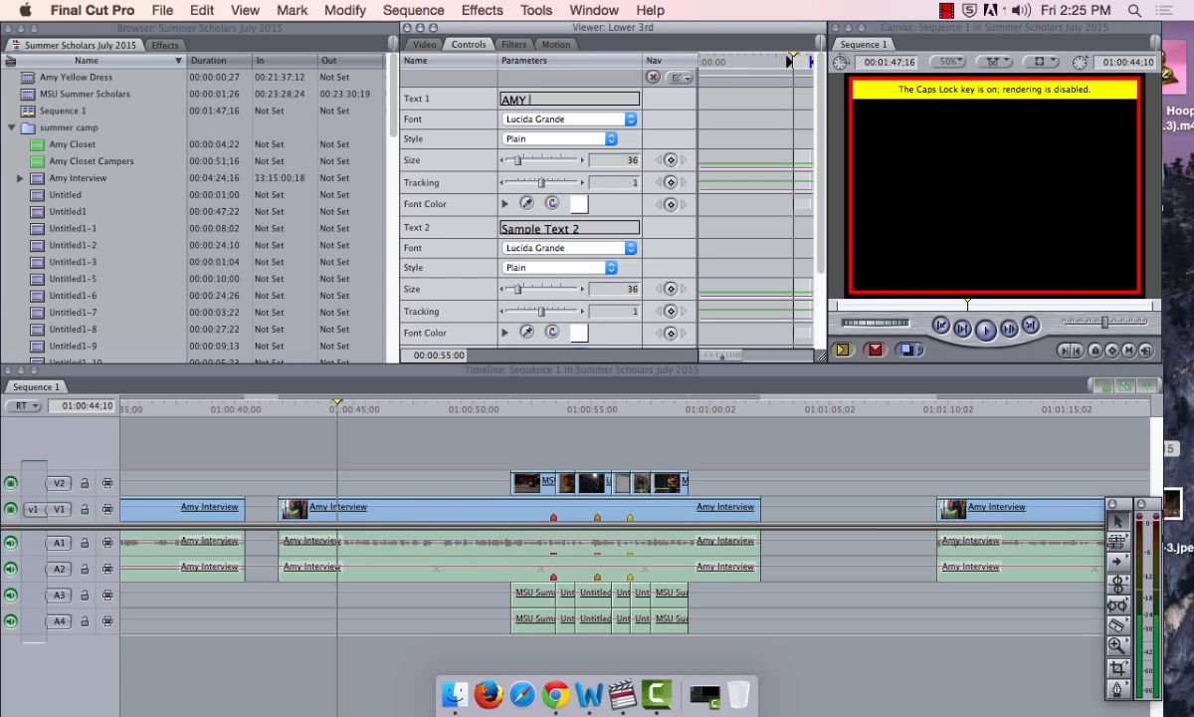
key(Caps_Lock)
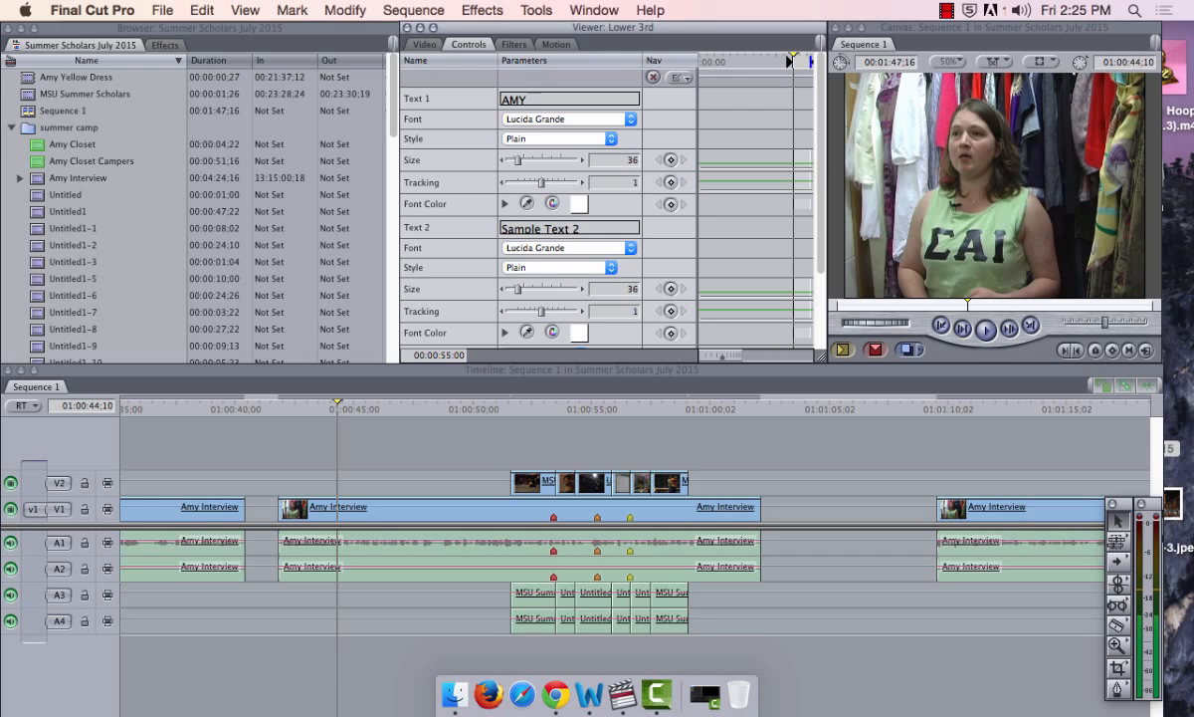
key(BackSpace)
key(BackSpace)
key(BackSpace)
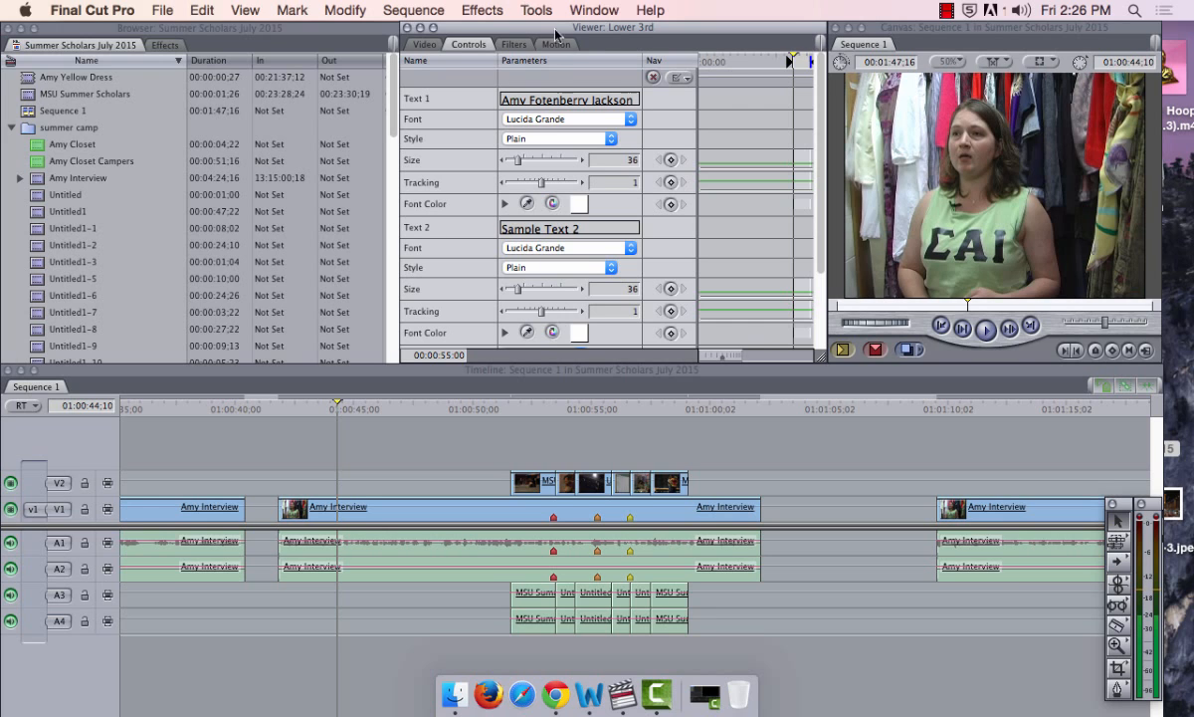
click(546, 99)
text(n)
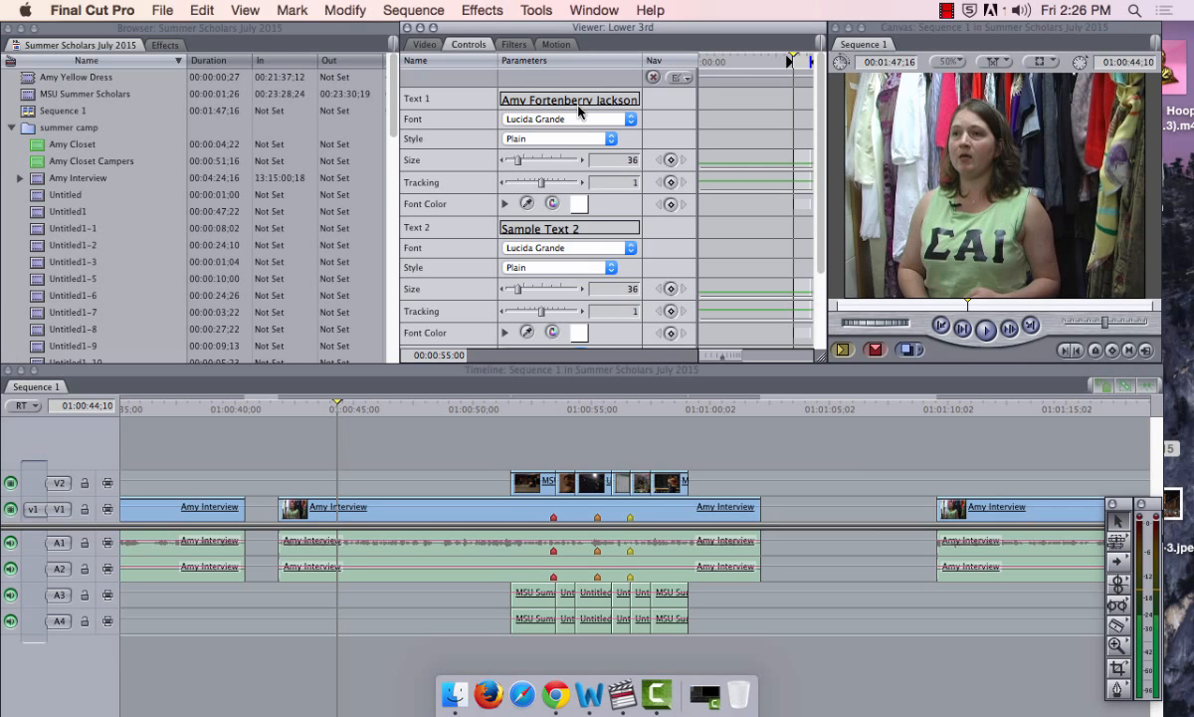
click(595, 228)
click(35, 179)
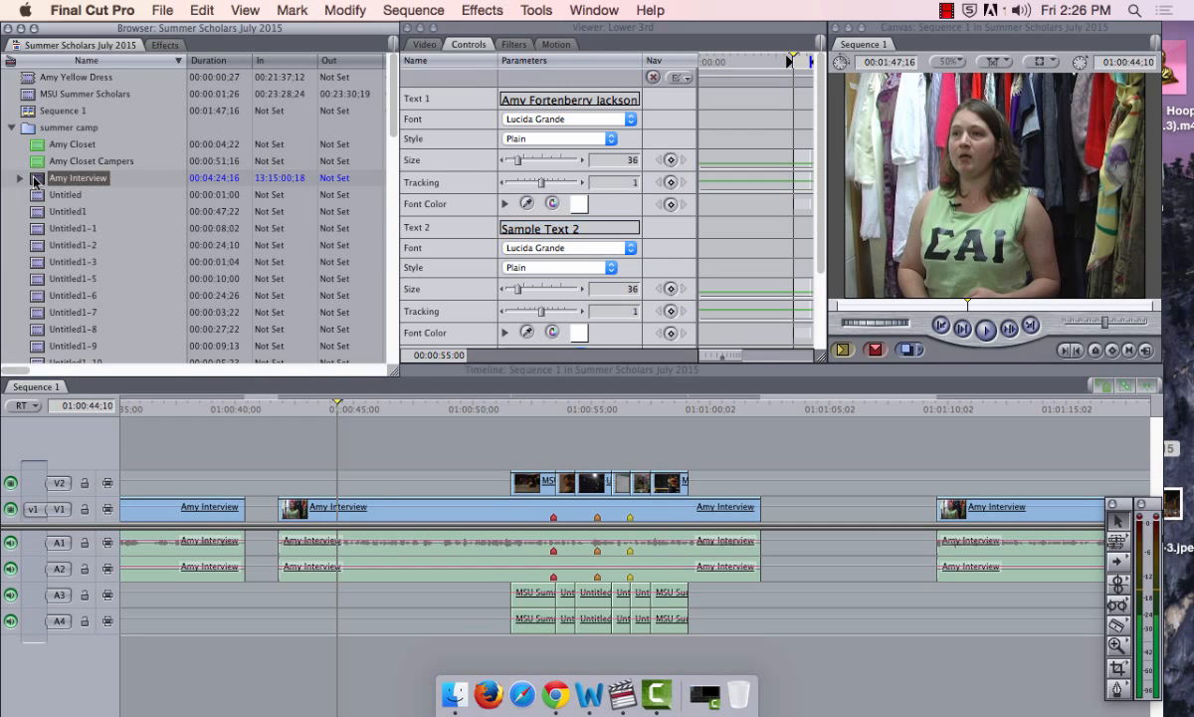
Preview the interview clip from its start
double_click(35, 179)
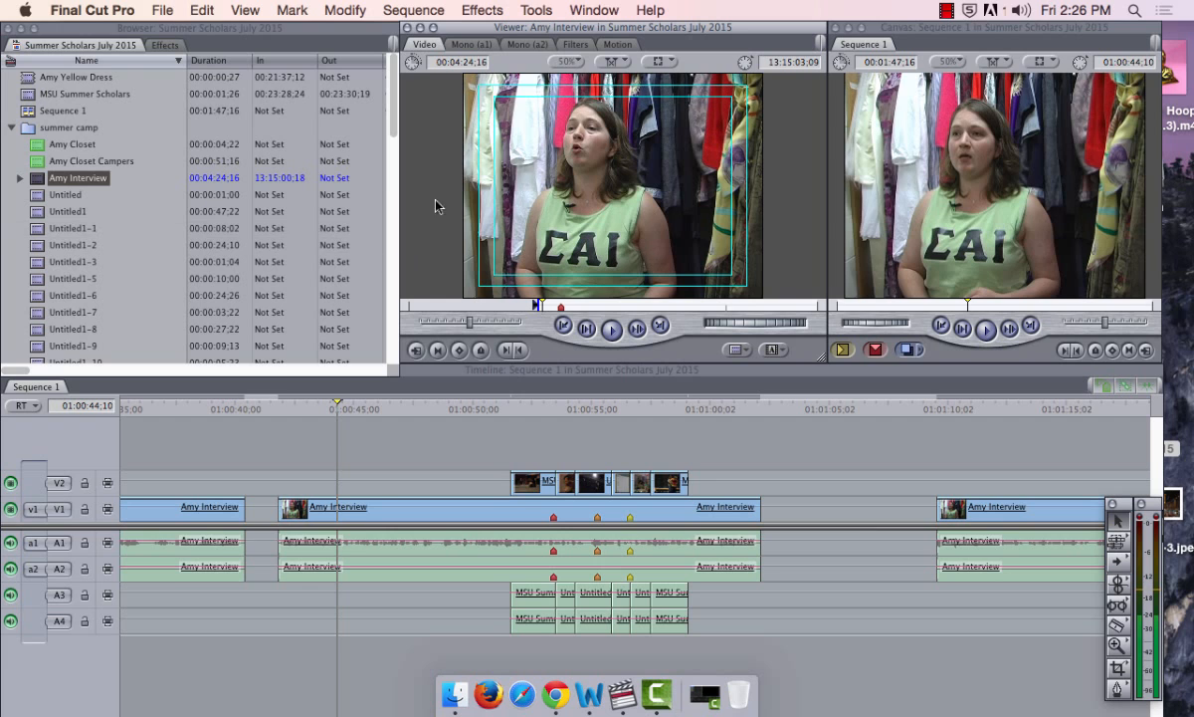
key(Home)
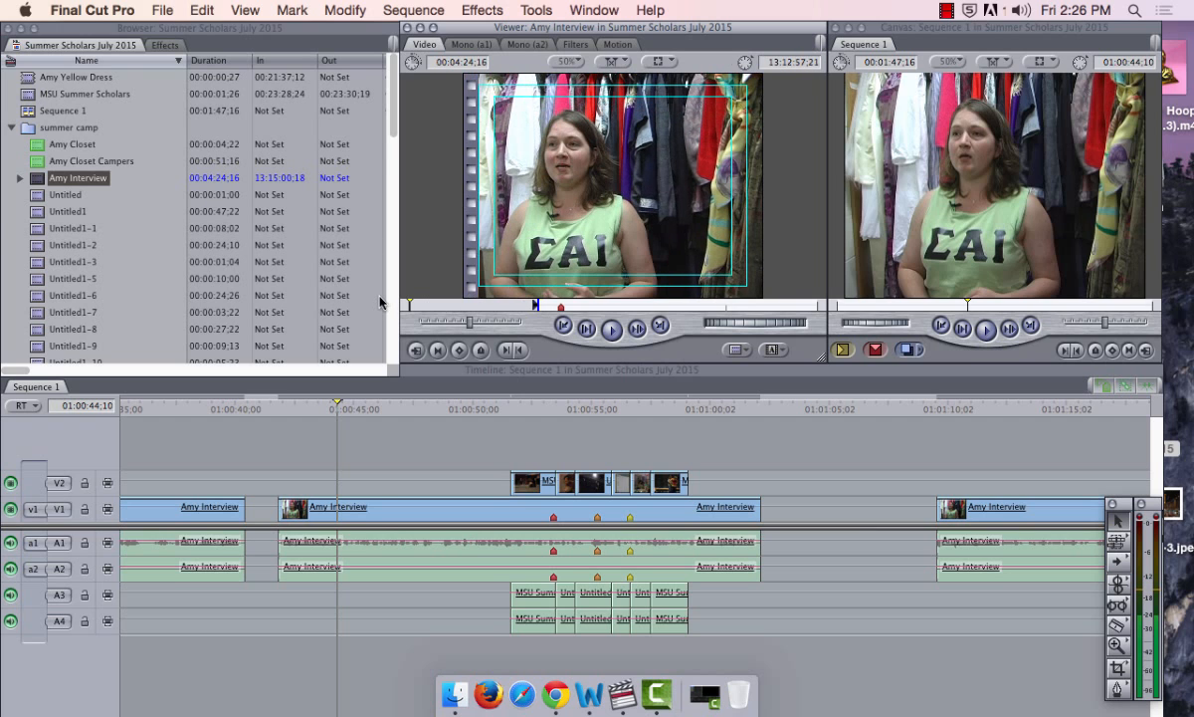
key(space)
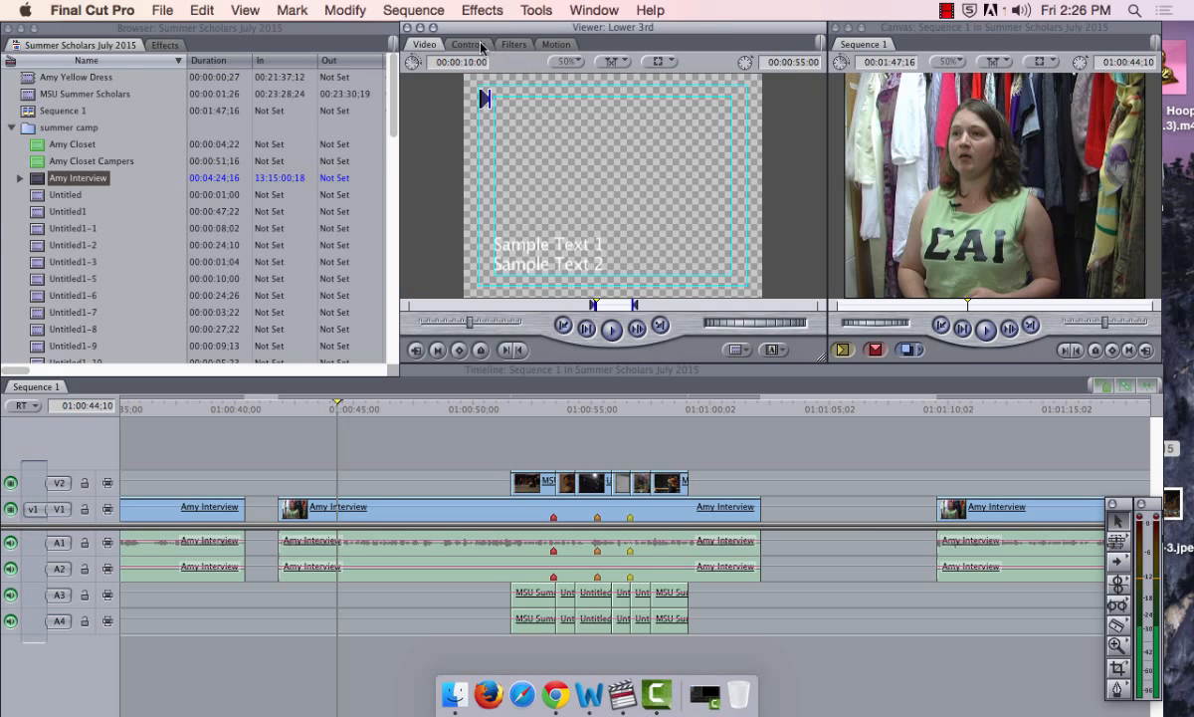
Retype Text 1 as the interviewee's full name and set Text 2 to 'Costumer'
click(455, 44)
triple_click(525, 99)
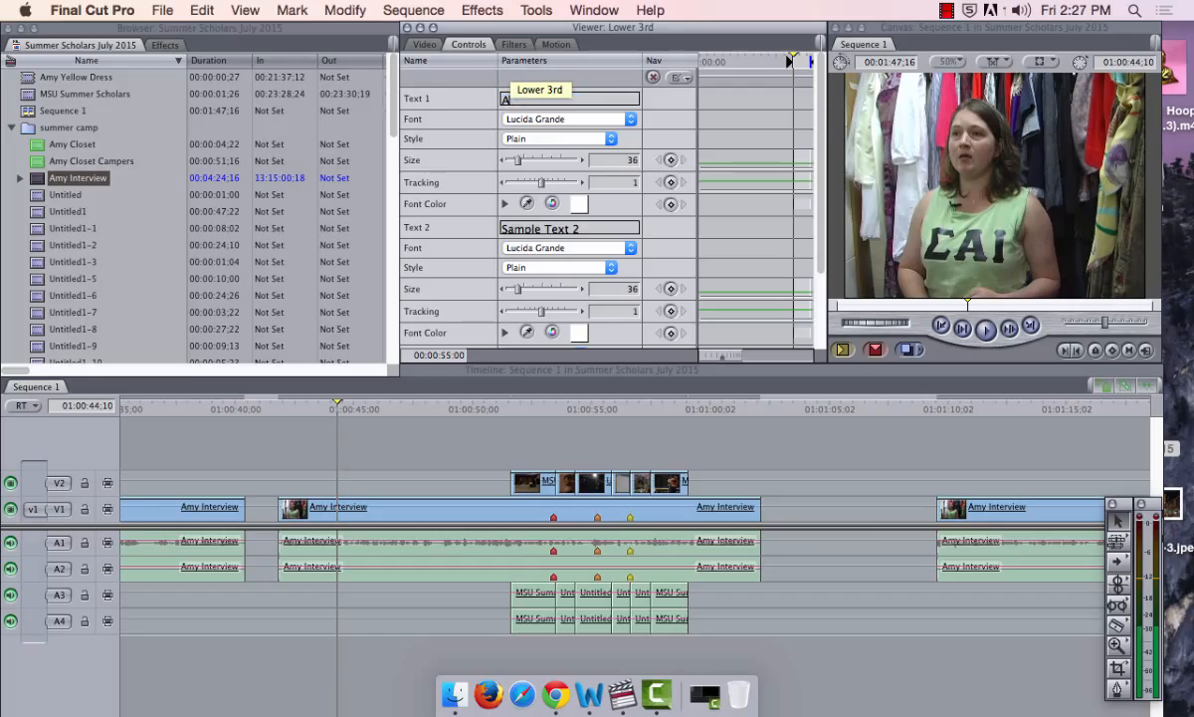
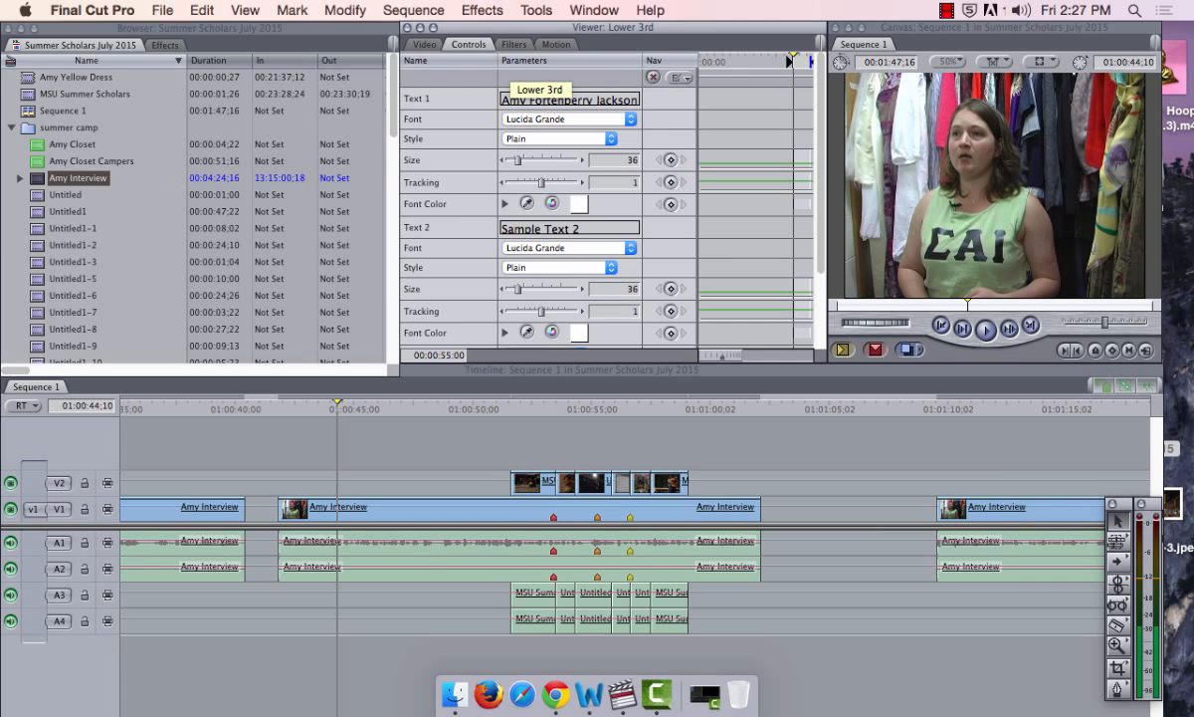
drag(608, 228, 493, 217)
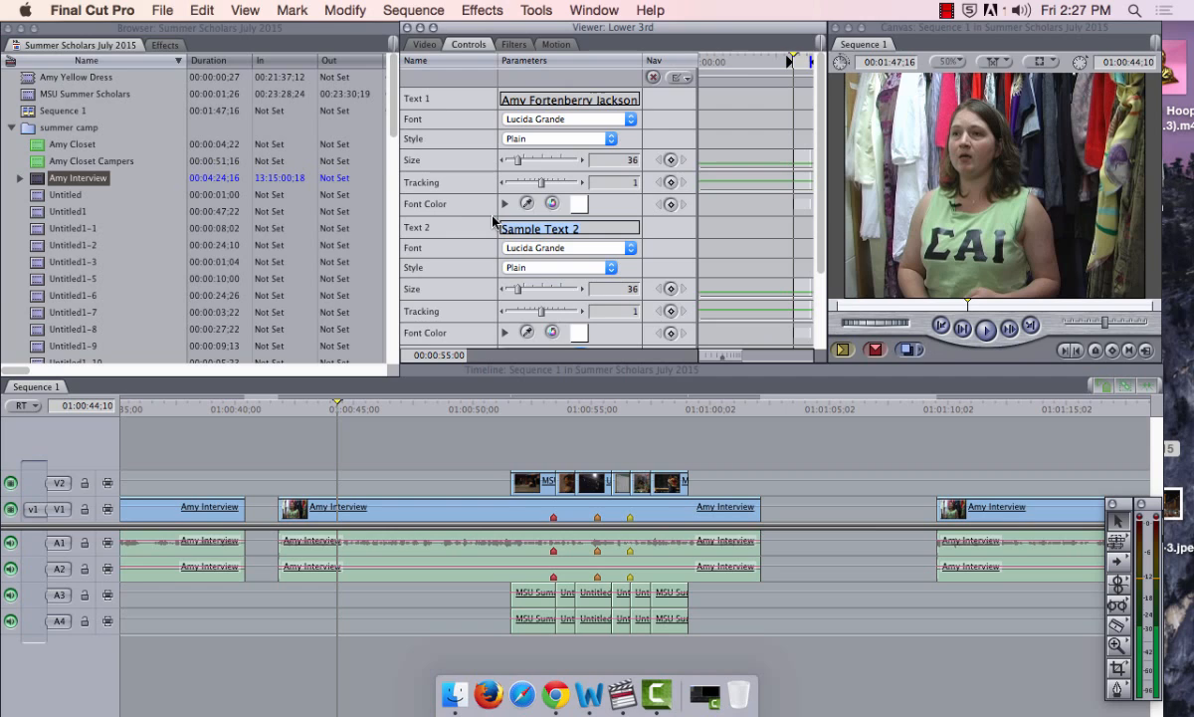
text(Costumer)
Search Google in Chrome for 'costumer for theatre', then close the browser window
click(552, 697)
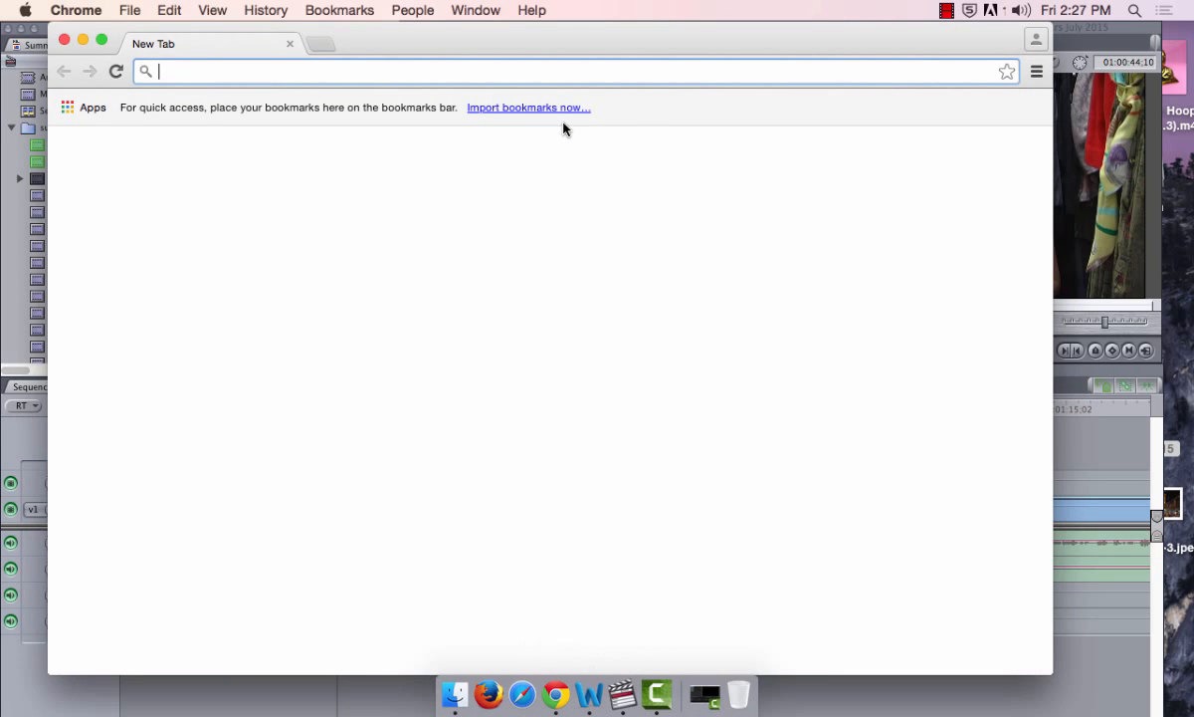
text(c)
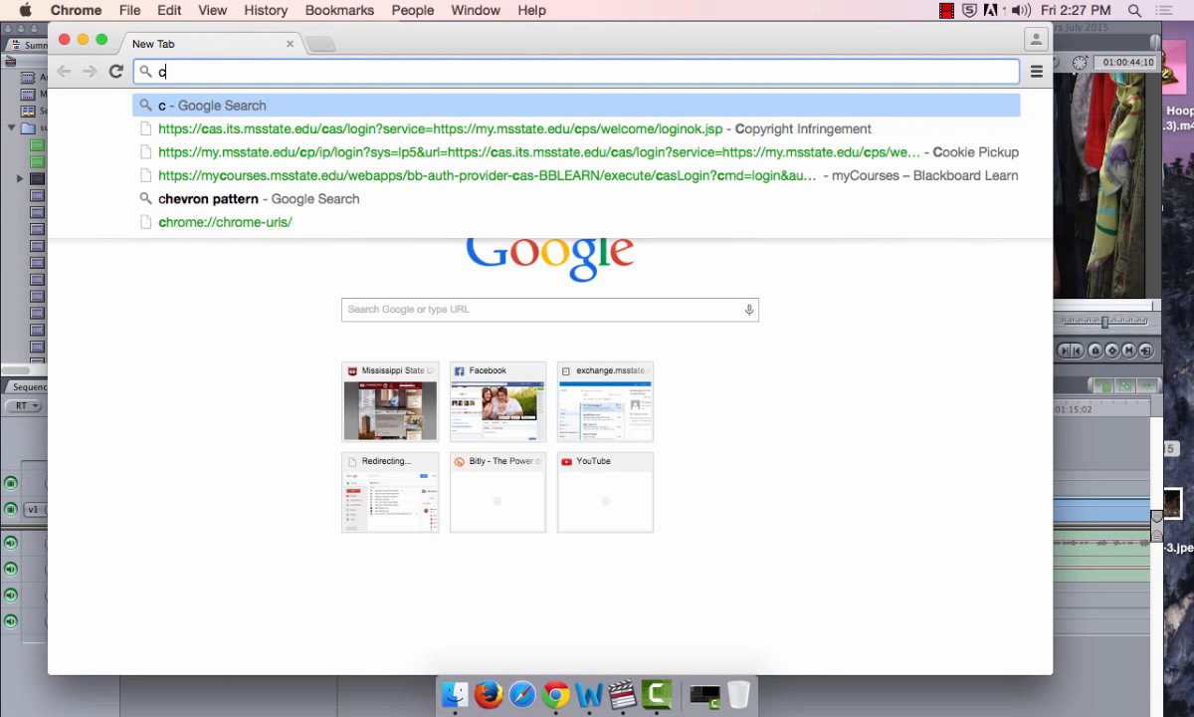
text(ostumer)
key(Return)
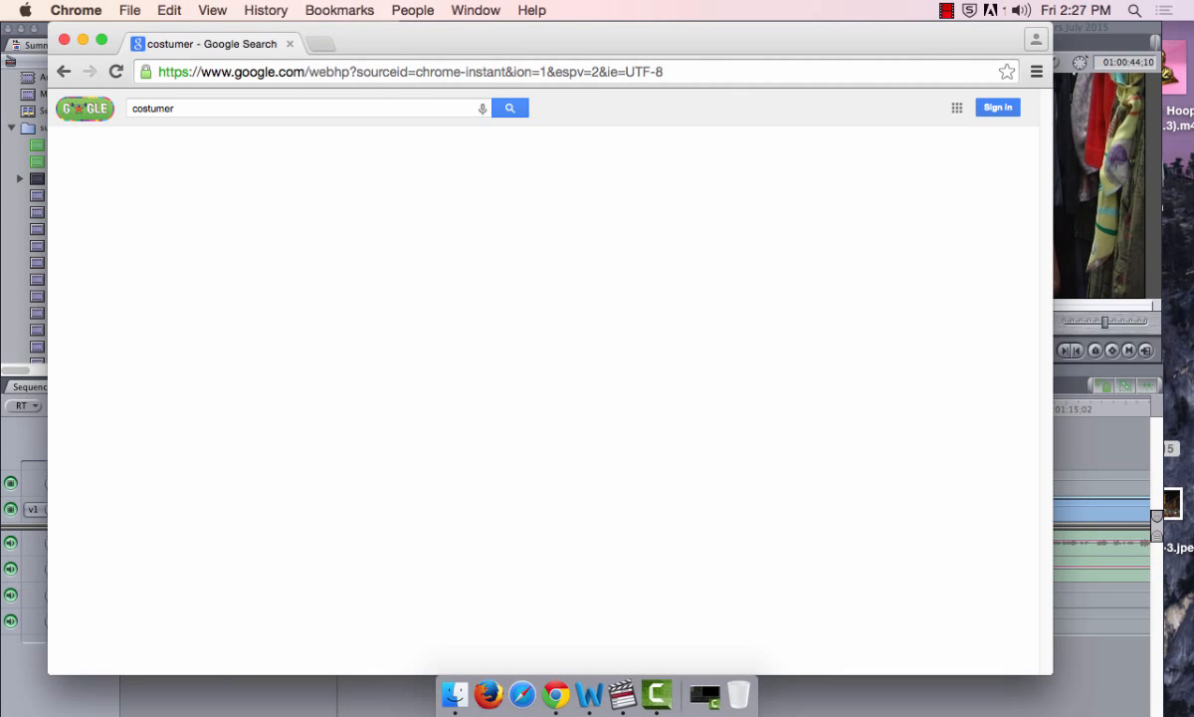
text(for theatre)
key(Return)
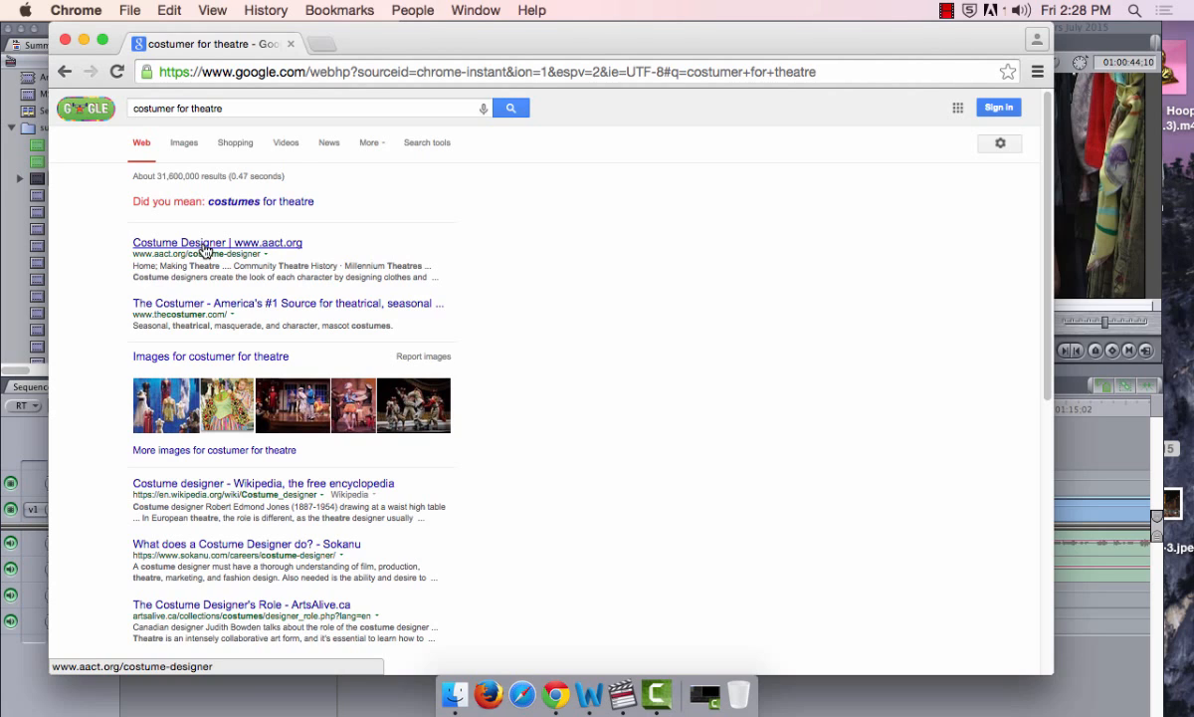
click(64, 40)
click(583, 230)
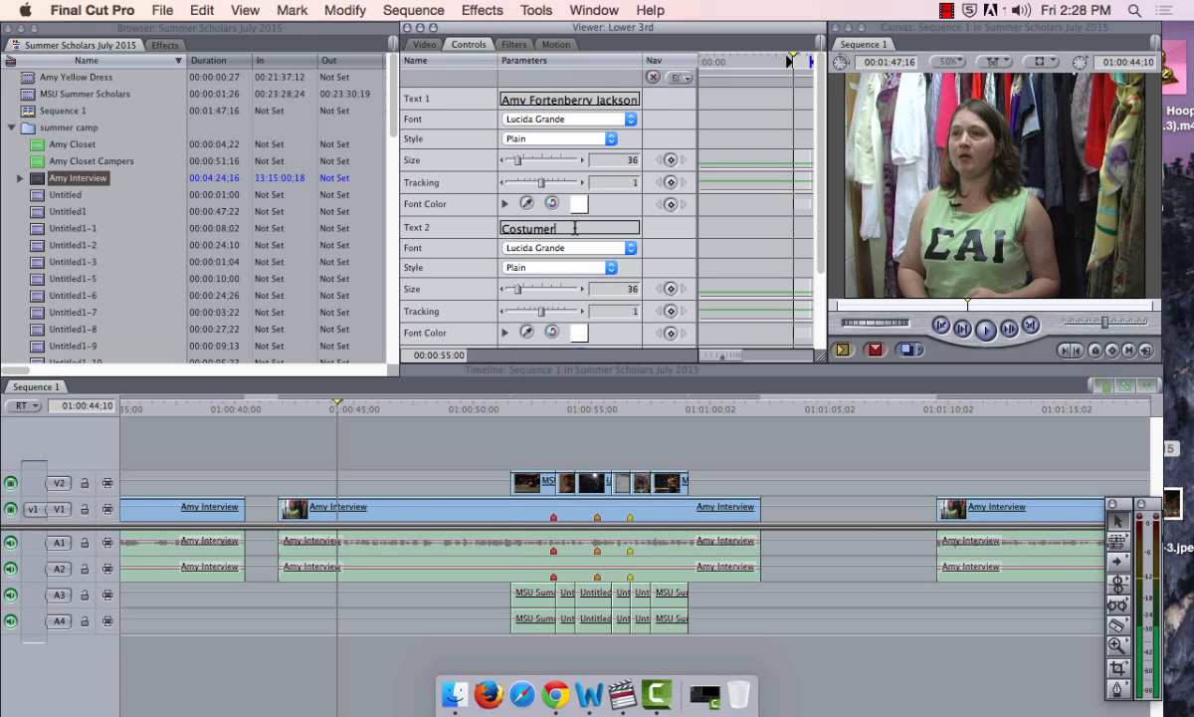
Change Text 2 to 'Costume Designer' and check the title in the Video tab
key(BackSpace)
text(Designer)
click(418, 45)
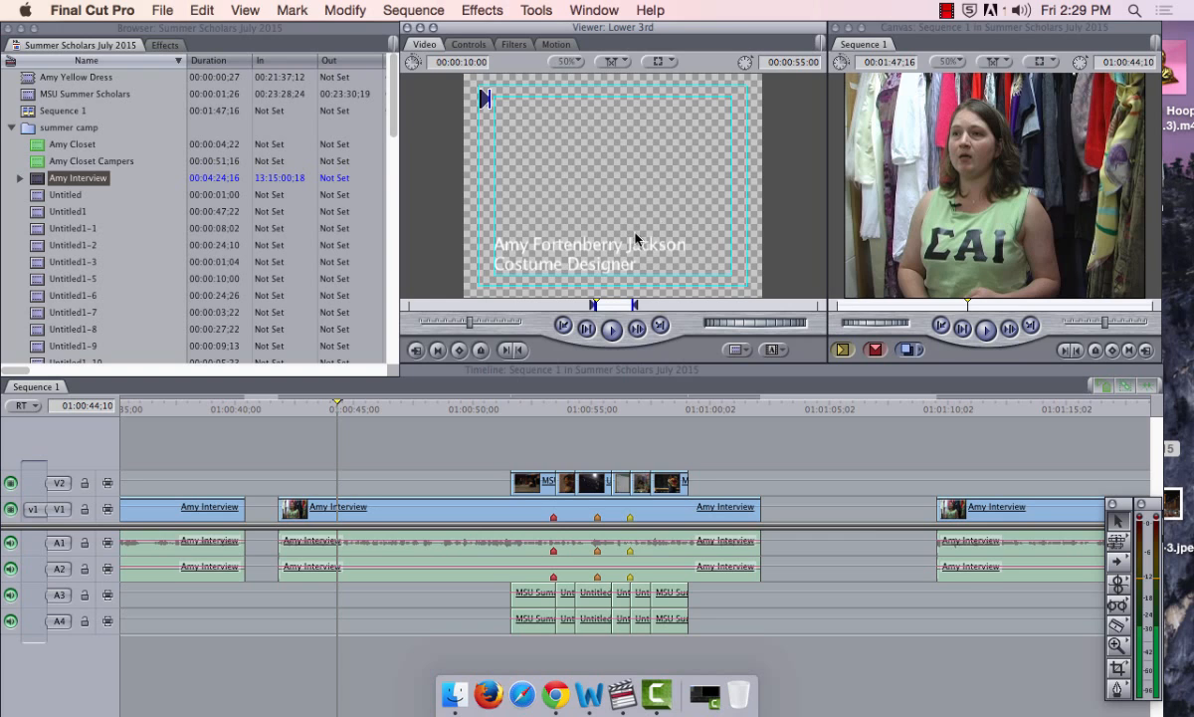
click(473, 45)
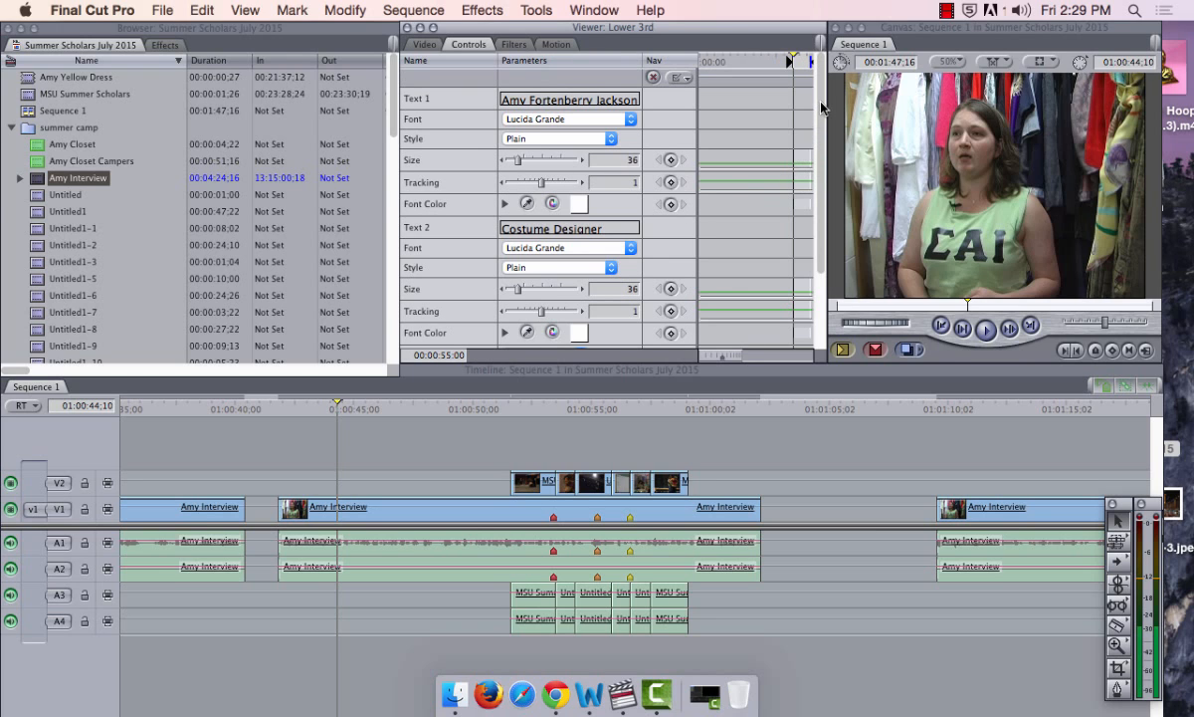
Try a Bar background on the Lower 3rd, preview it, then switch the background to Solid
drag(822, 106, 776, 150)
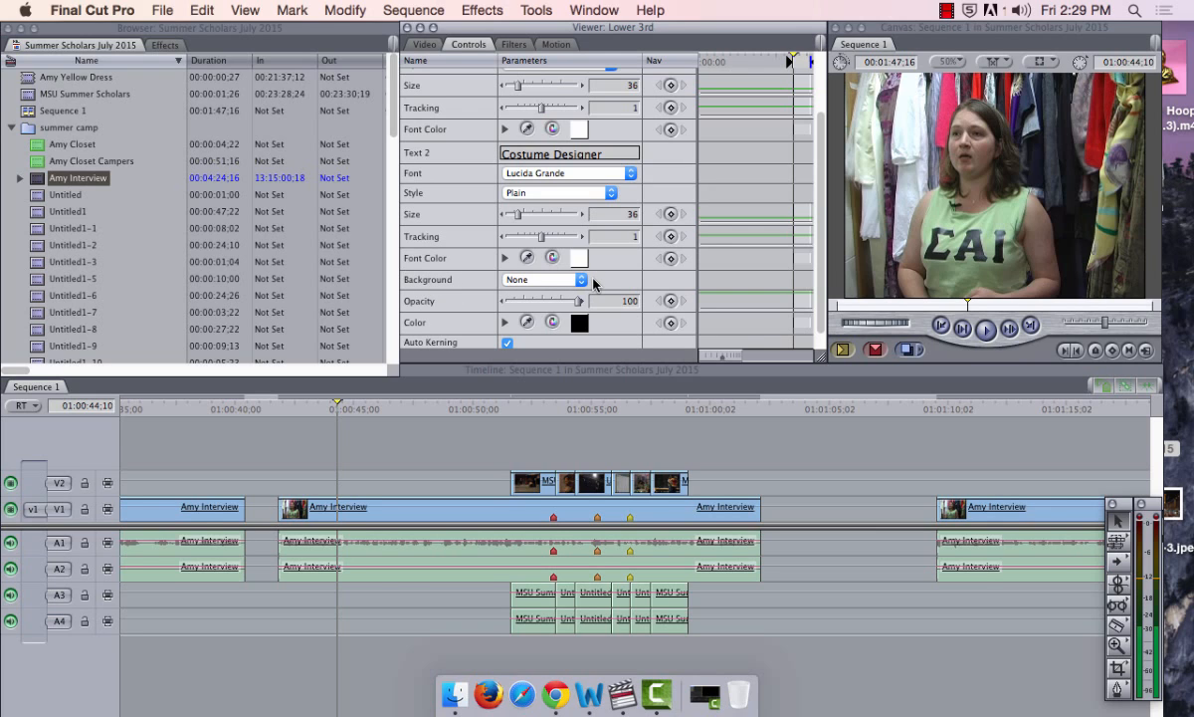
click(579, 280)
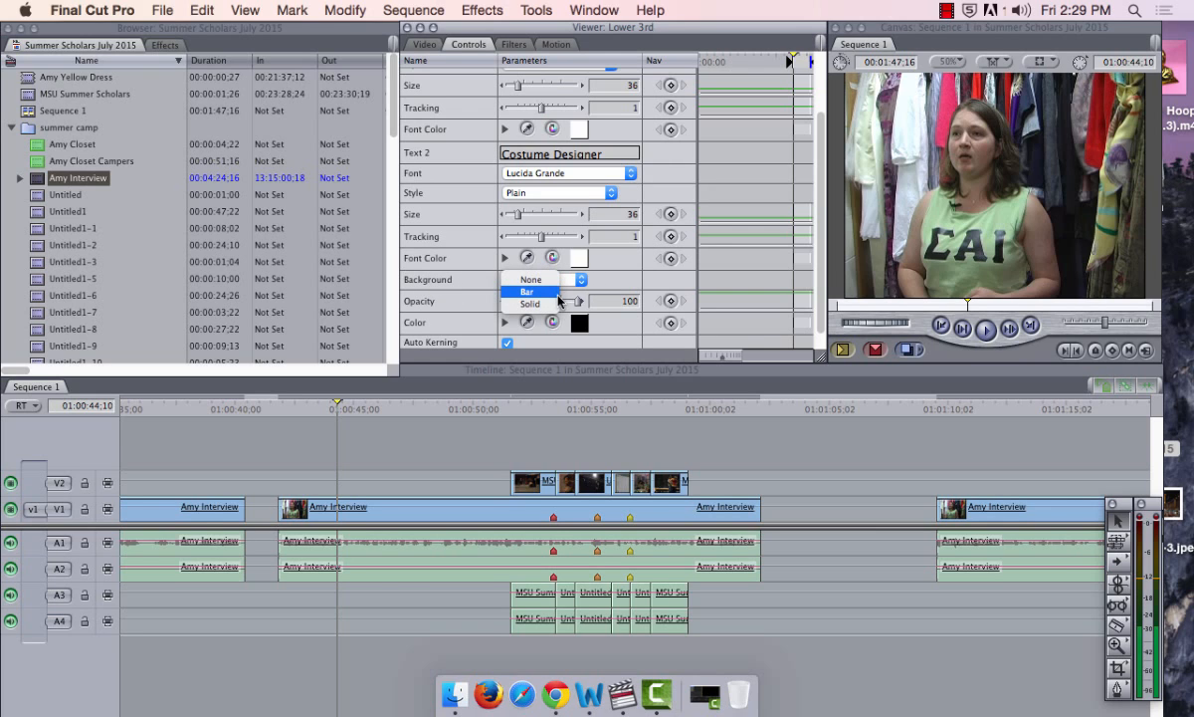
click(559, 293)
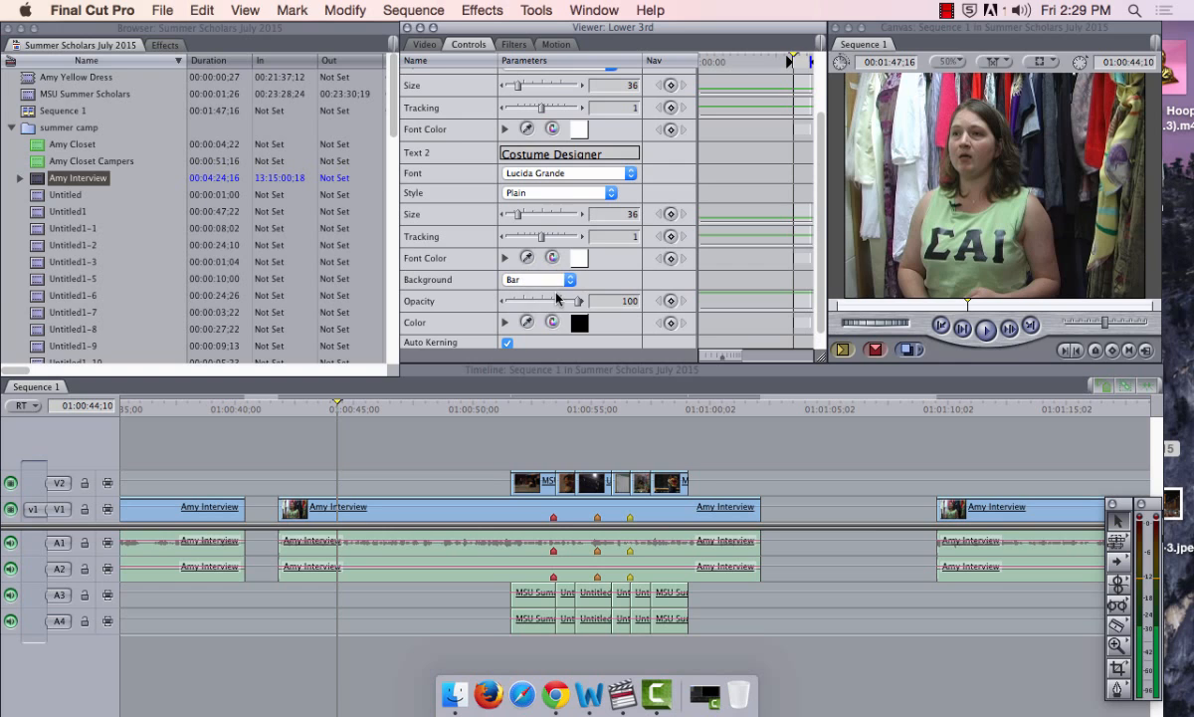
click(422, 46)
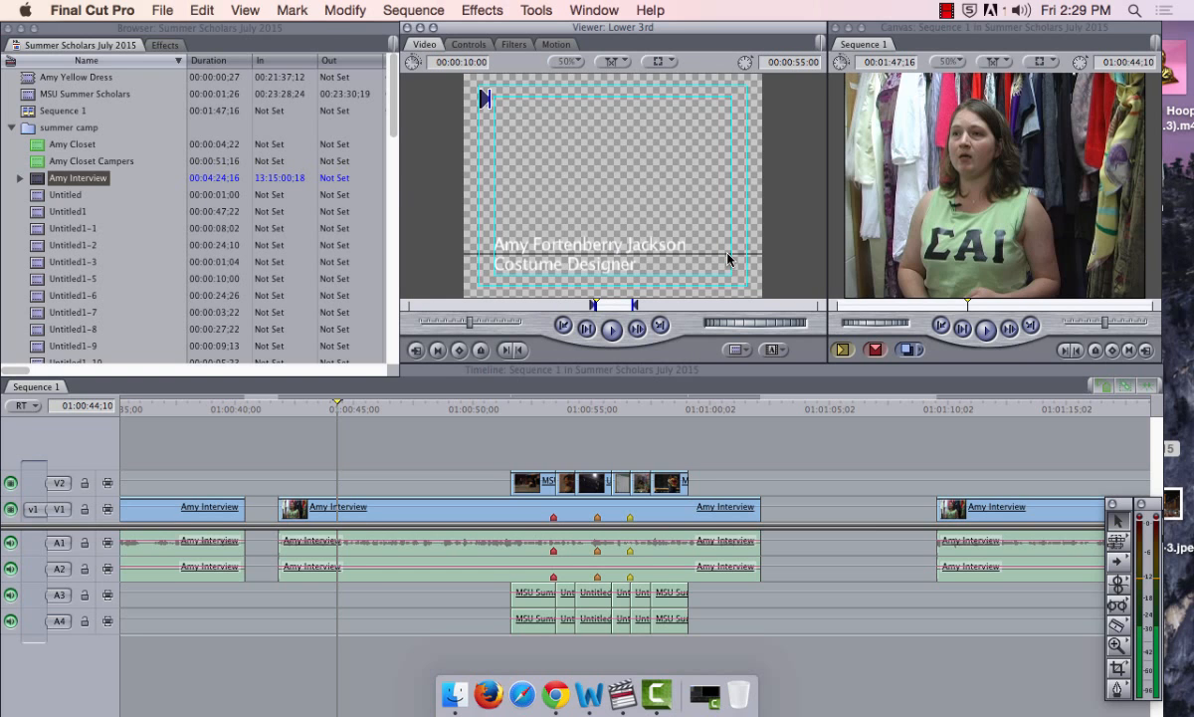
click(456, 46)
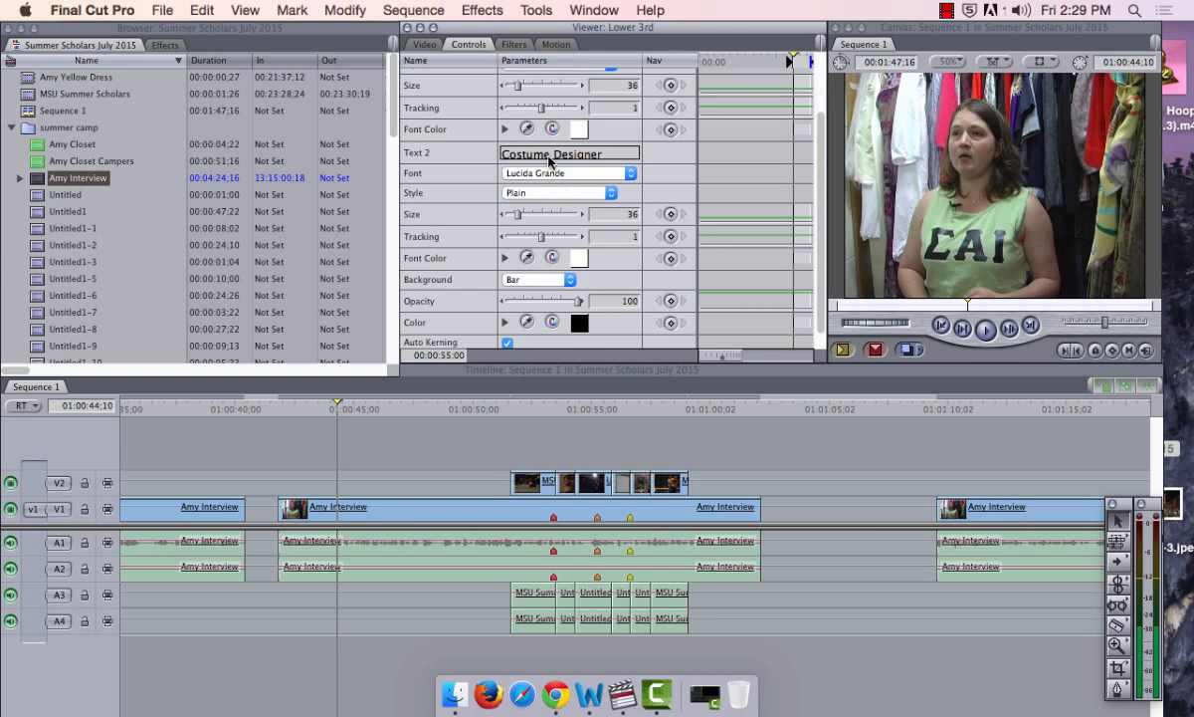
click(559, 278)
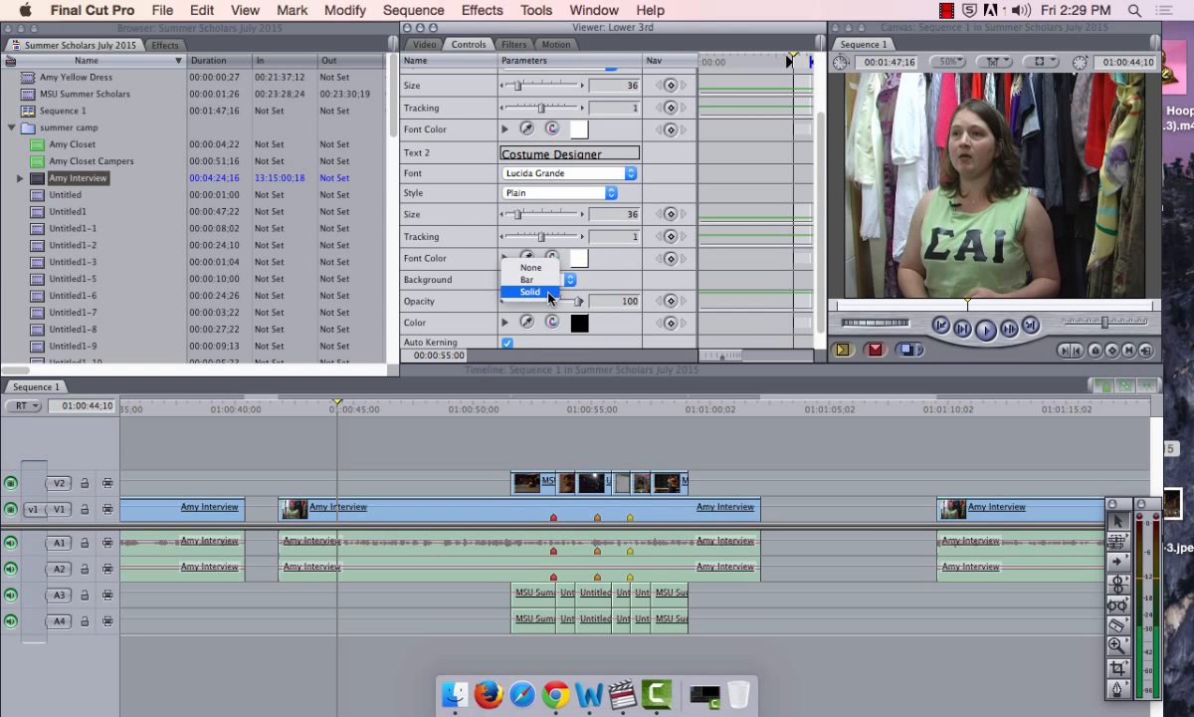
click(551, 295)
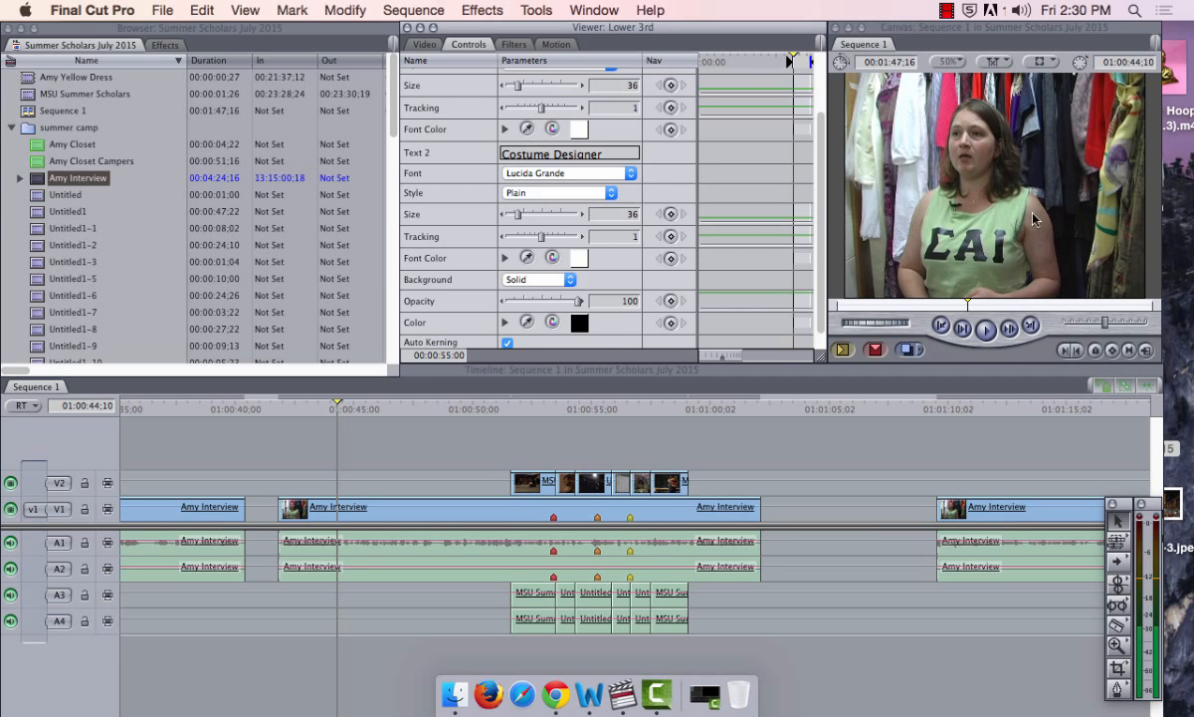
Set the title's solid background colour to blue in the Spectrum picker and preview it
click(582, 325)
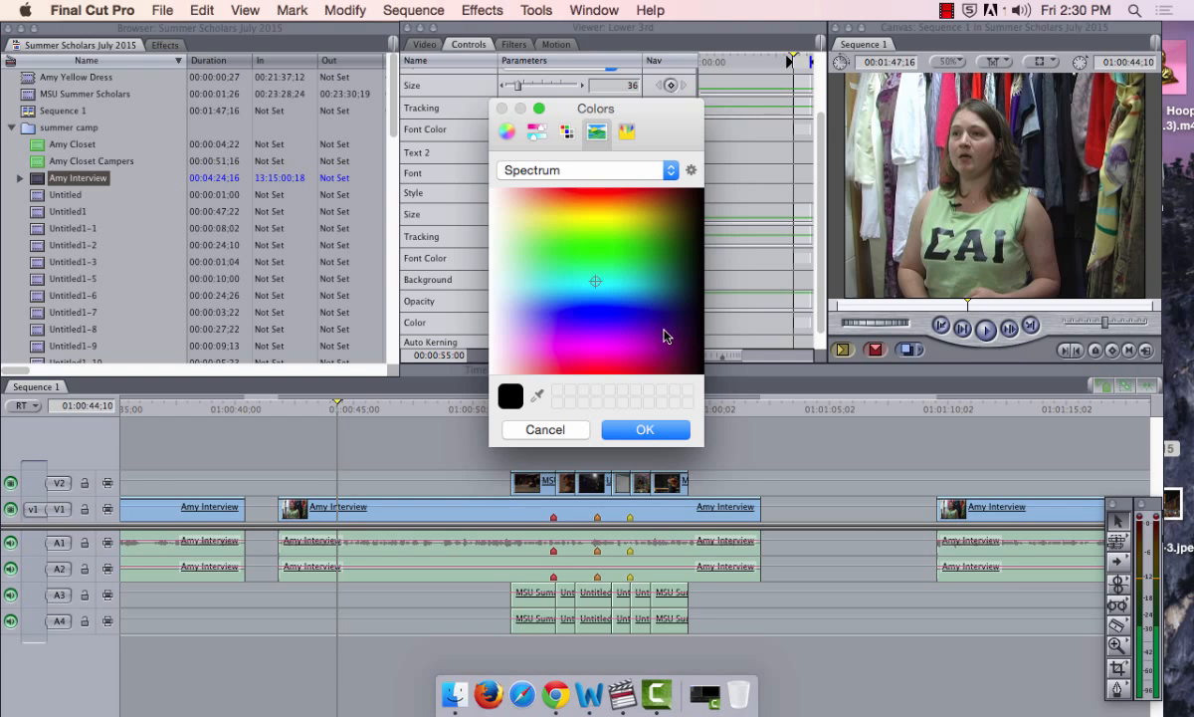
click(538, 429)
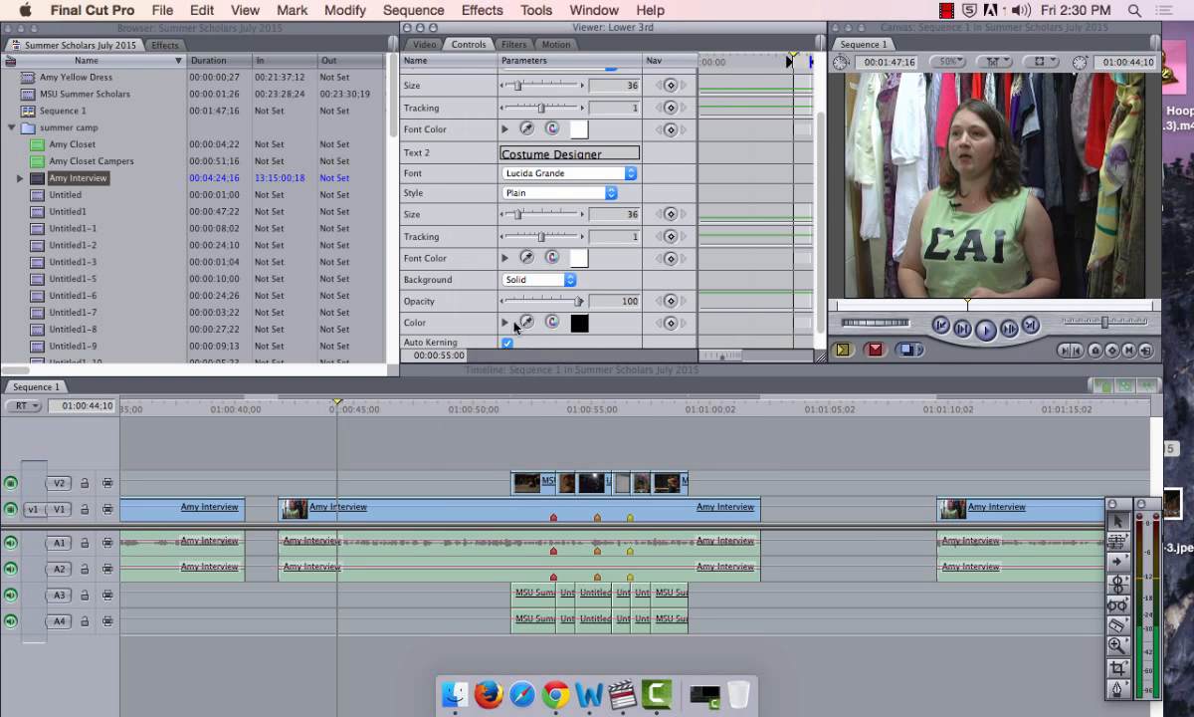
click(578, 326)
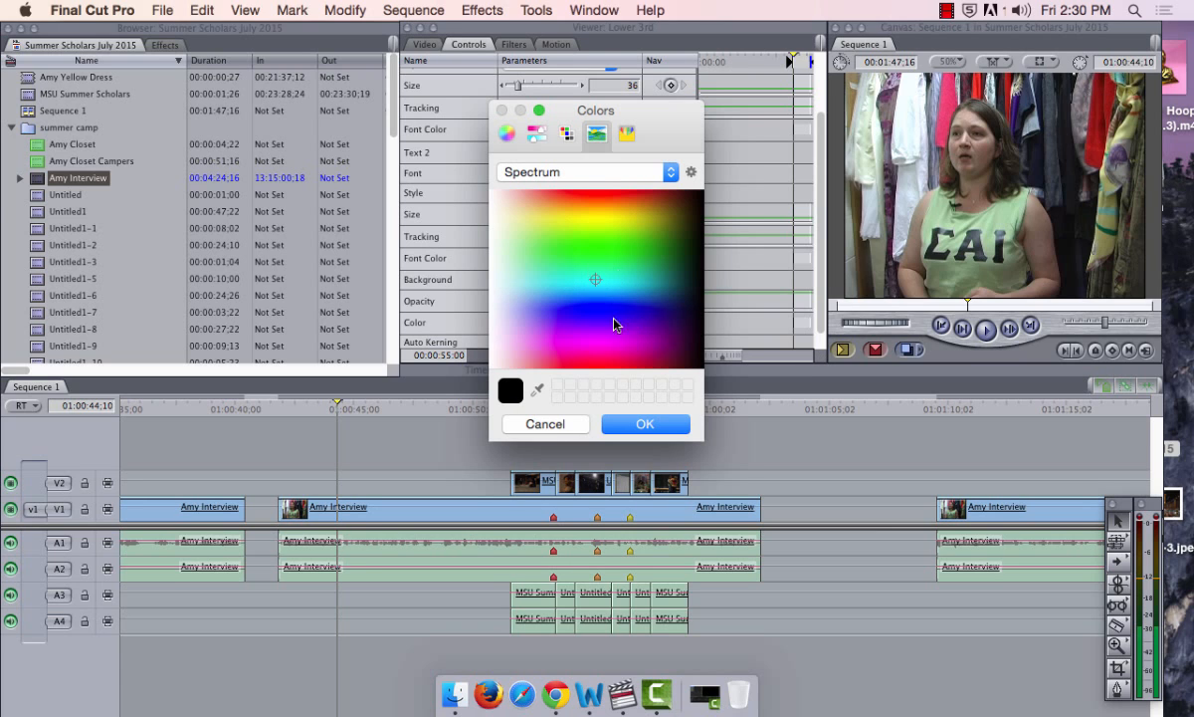
click(607, 282)
click(609, 314)
click(626, 316)
click(577, 341)
click(622, 311)
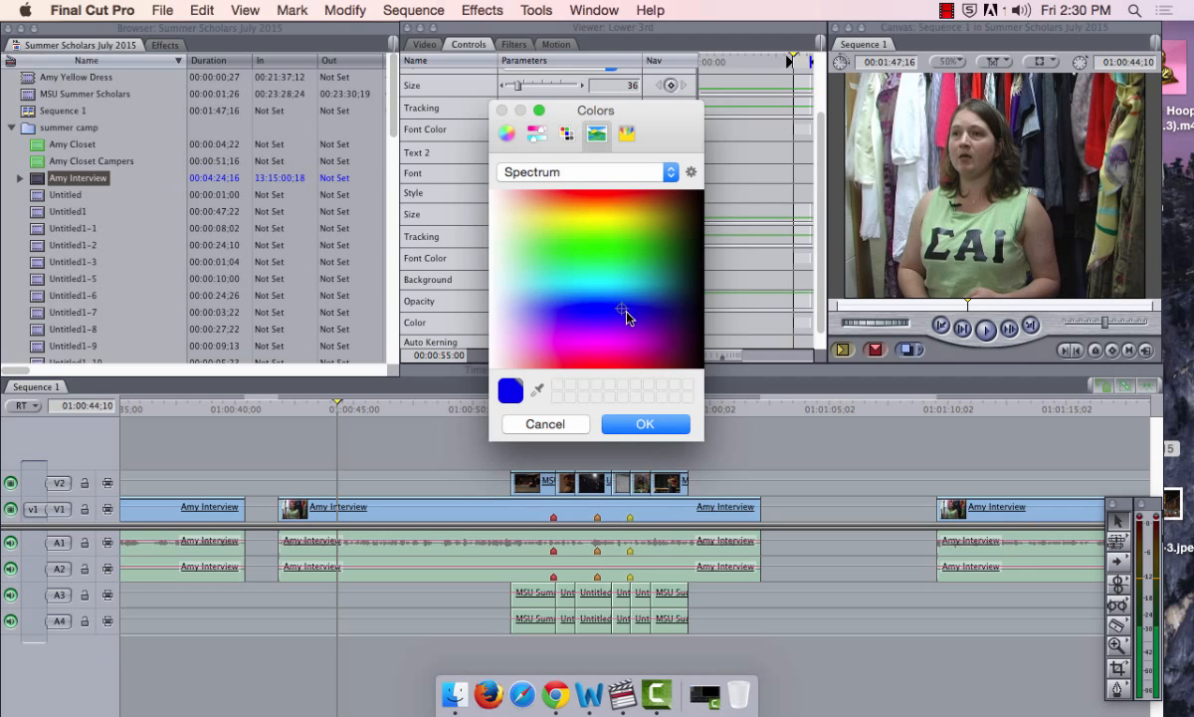
click(642, 366)
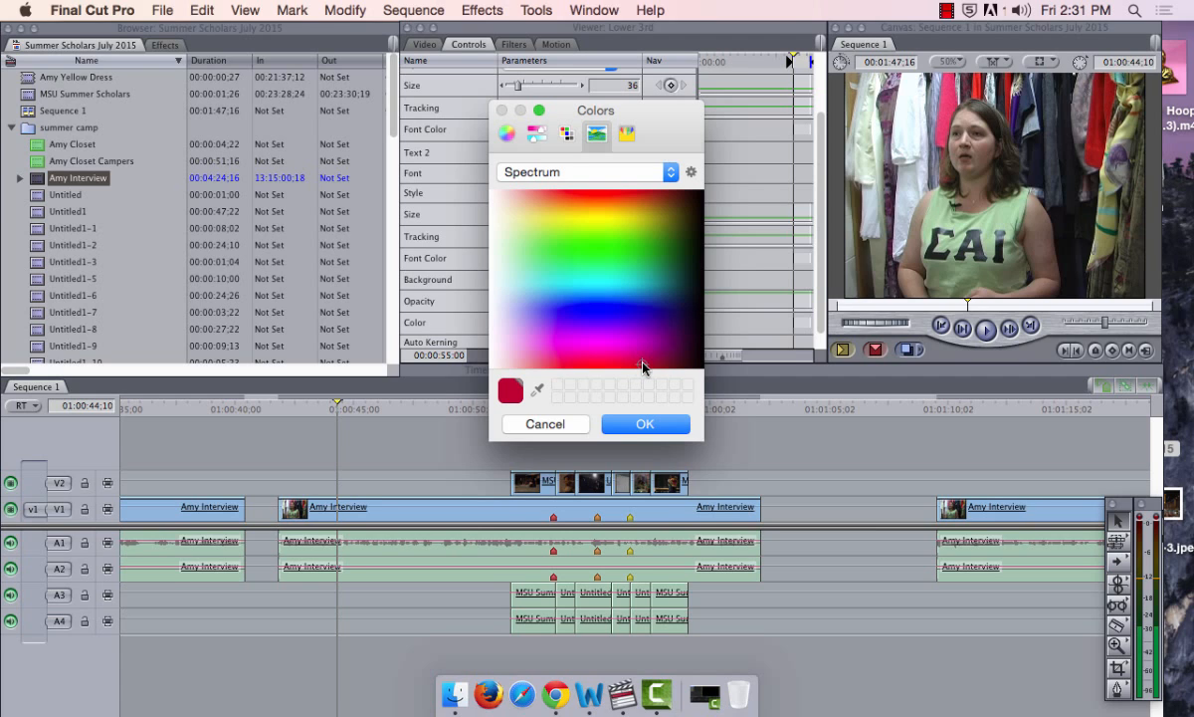
click(669, 256)
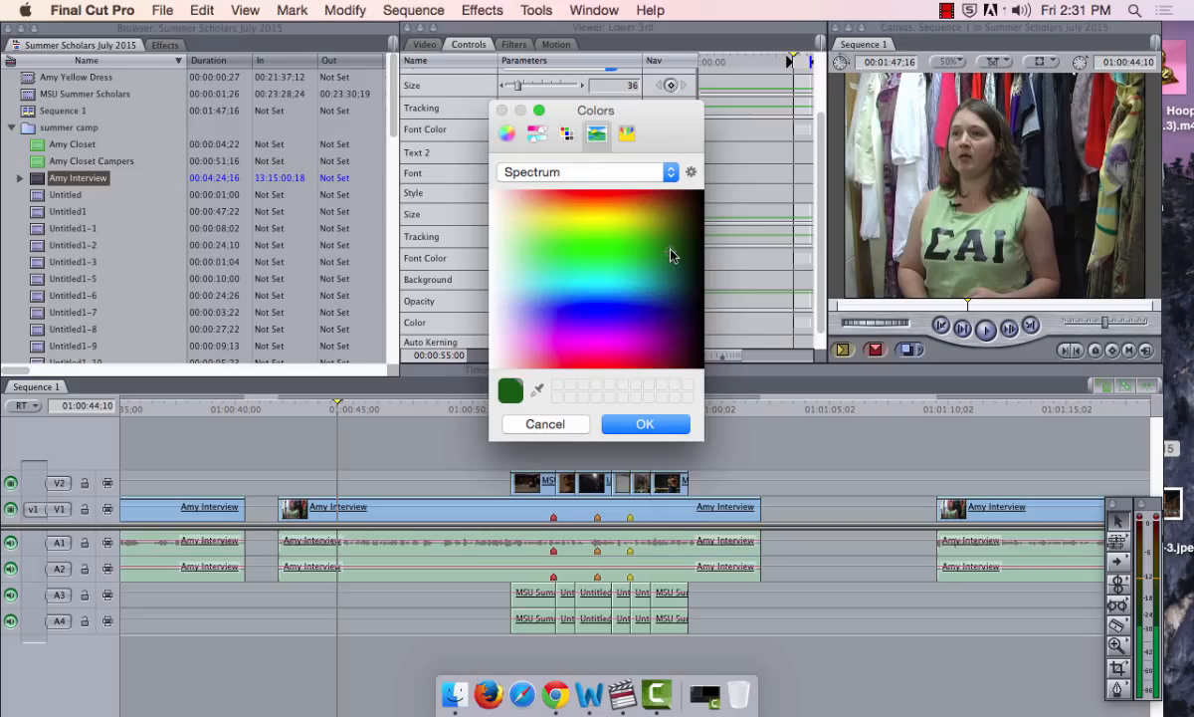
click(653, 309)
click(647, 423)
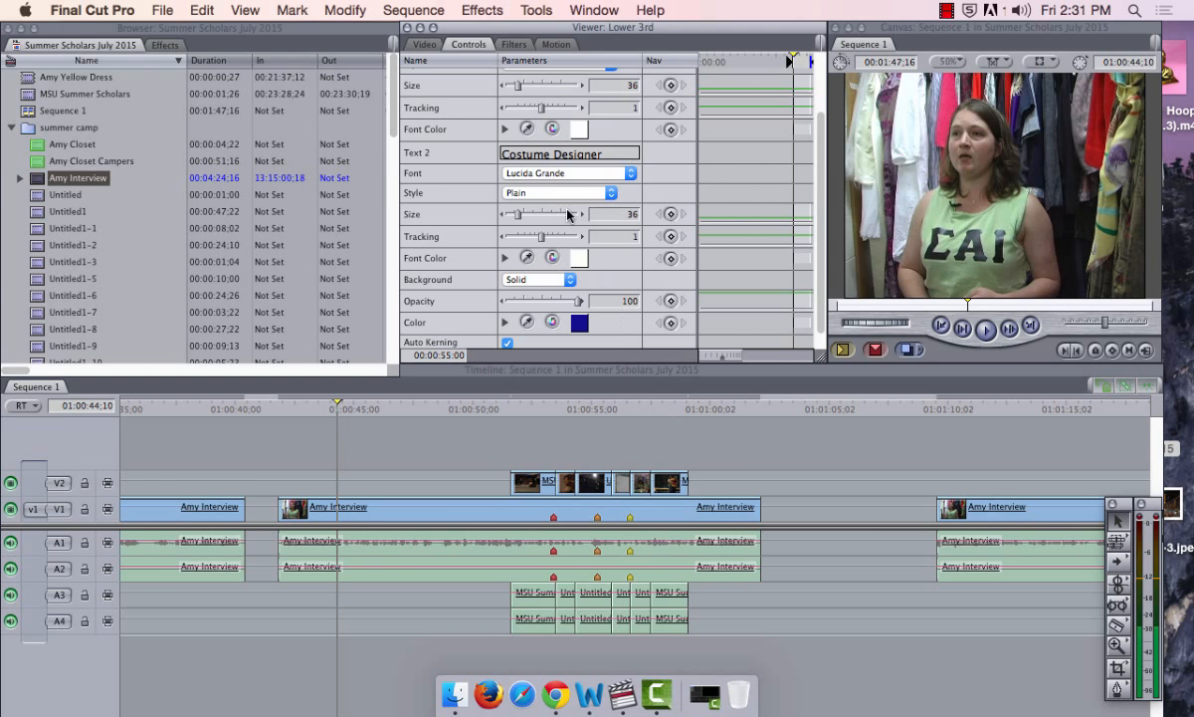
click(423, 43)
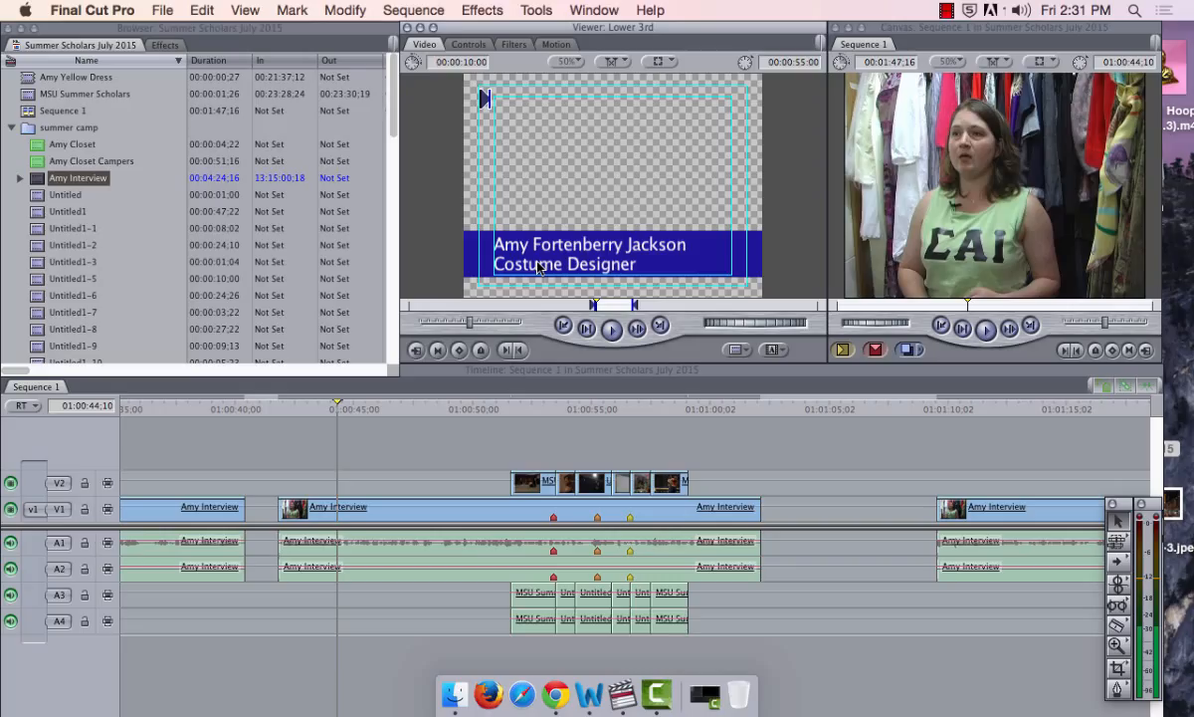
Place the Lower 3rd on new track V3 over the interview and trim it to about three seconds
drag(512, 247, 314, 407)
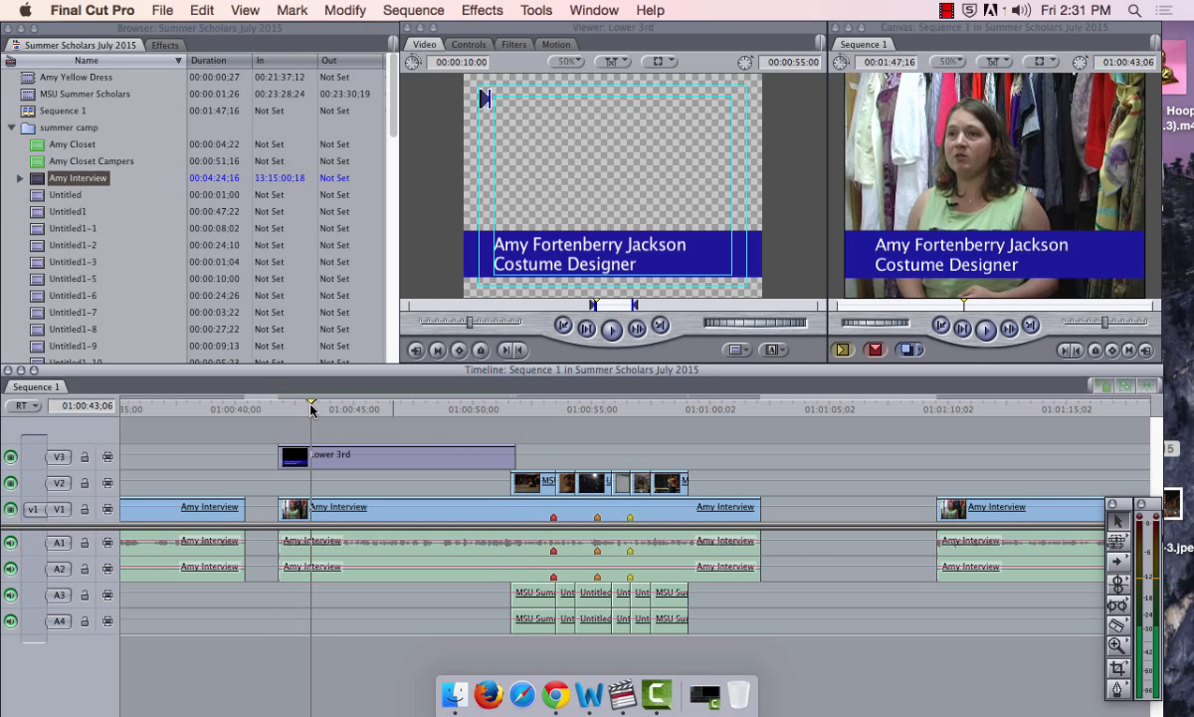
drag(515, 456, 356, 457)
drag(315, 406, 361, 411)
click(483, 47)
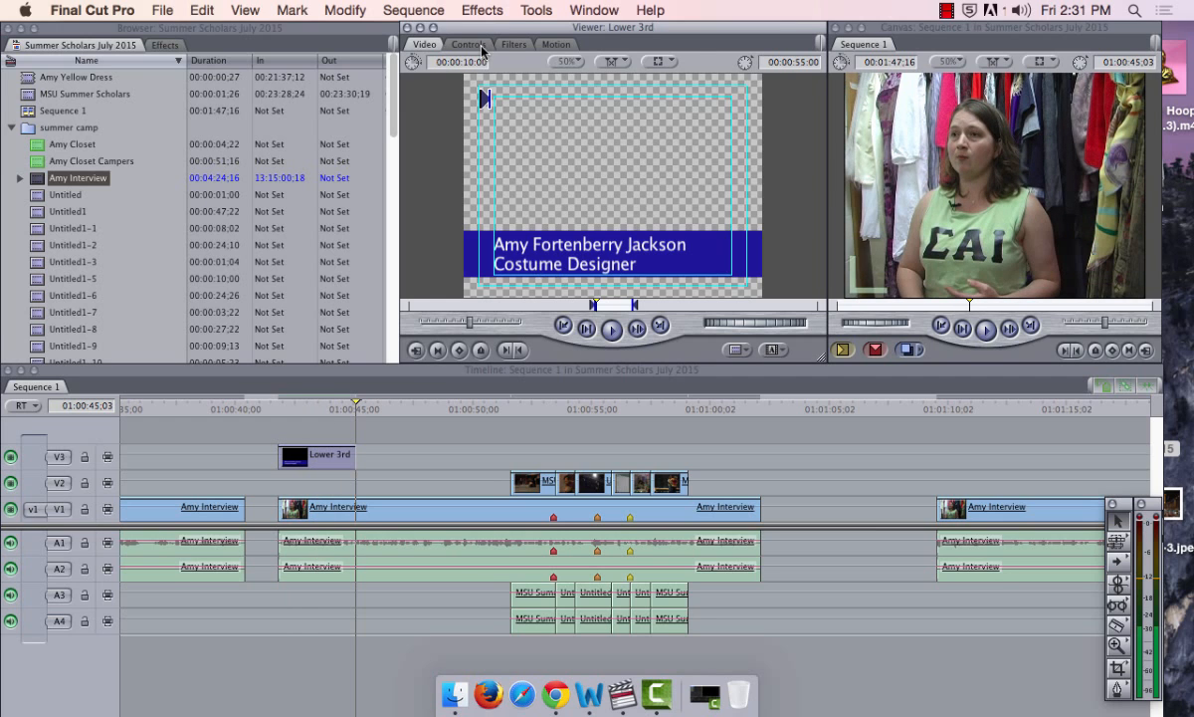
click(483, 47)
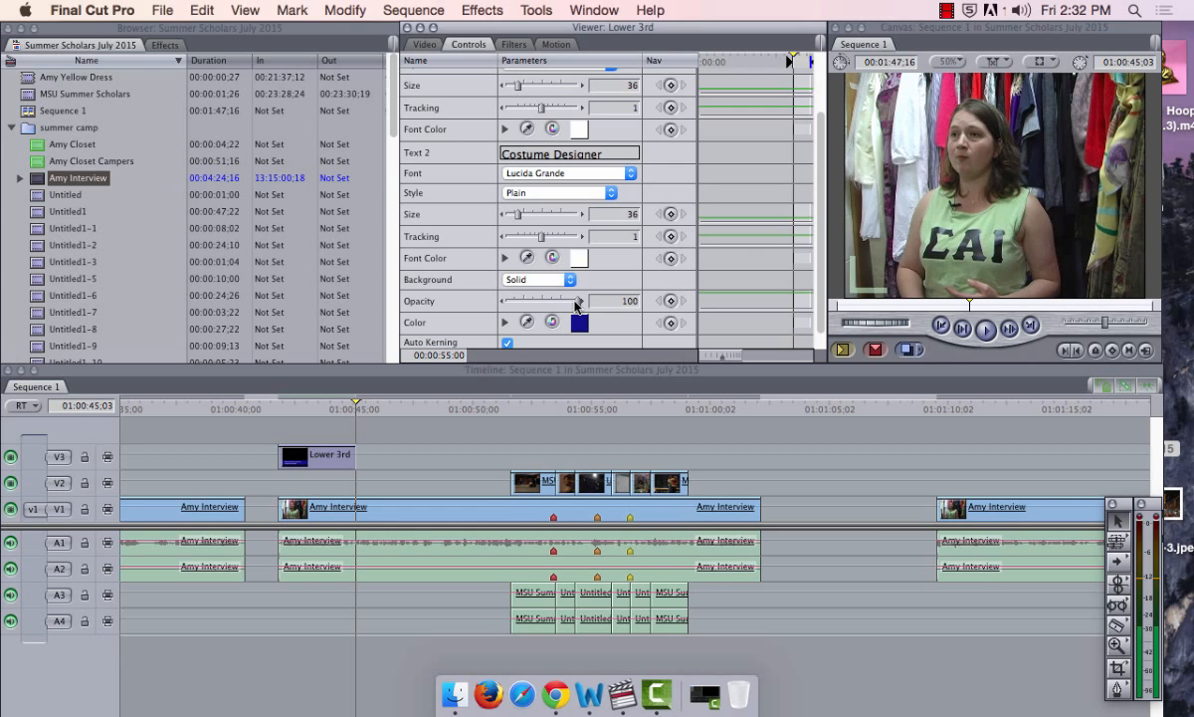
Set the title background opacity to 70, add the title to V3 and trim its end
drag(577, 306, 557, 304)
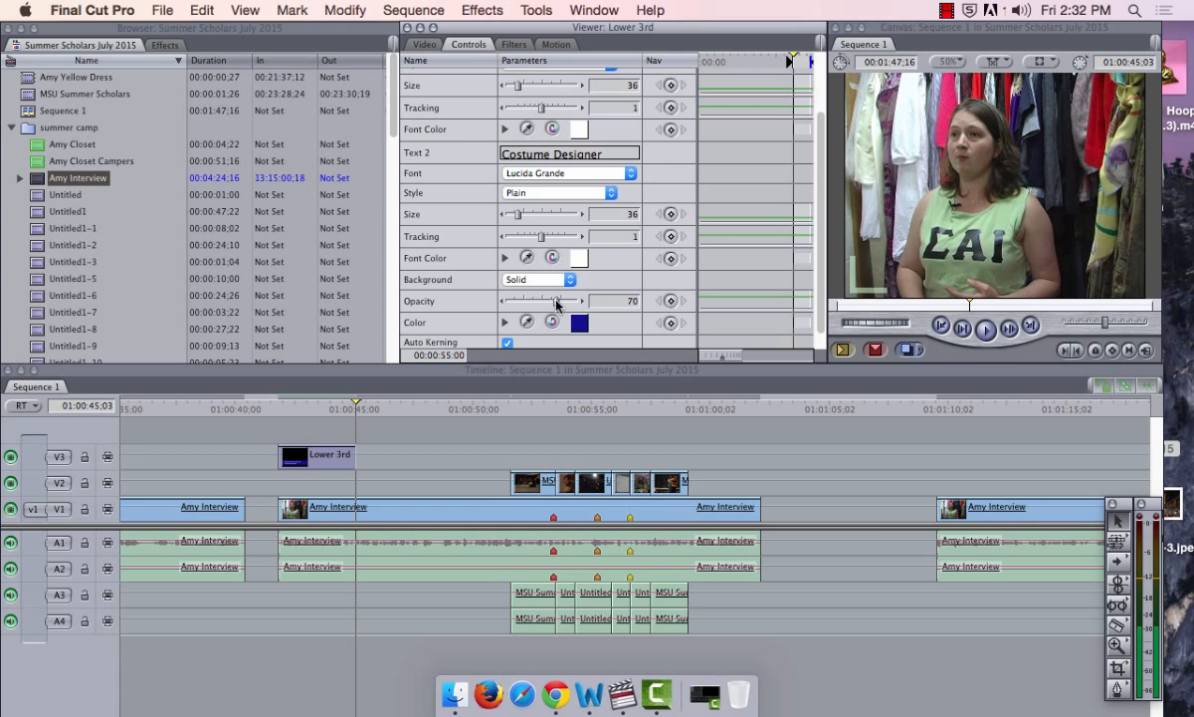
click(412, 45)
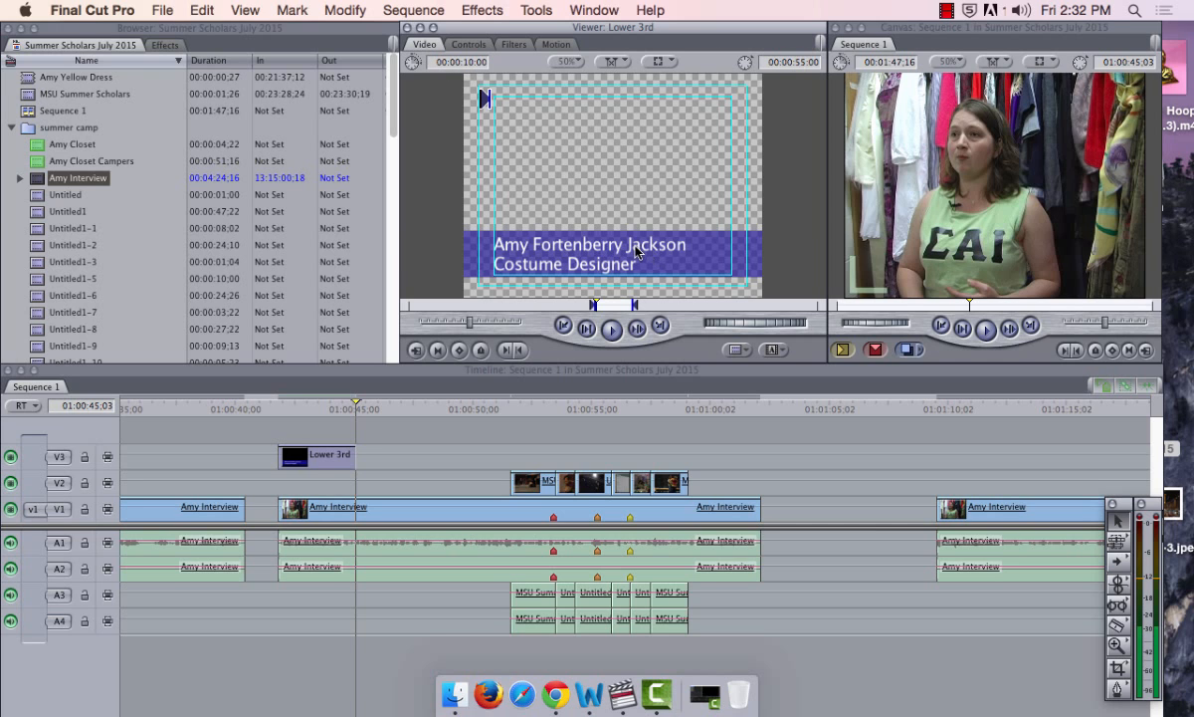
drag(629, 230, 375, 455)
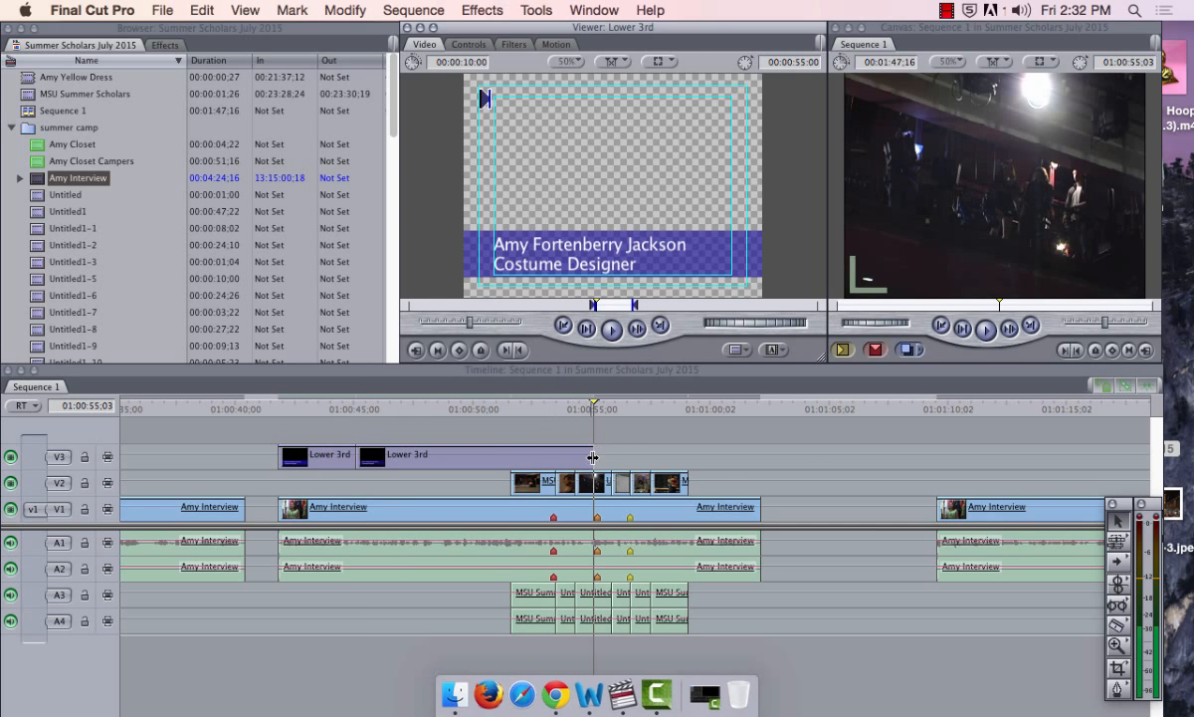
drag(593, 458, 511, 459)
Check the semi-transparent title over the interview around 01:00:43–01:00:46
click(420, 409)
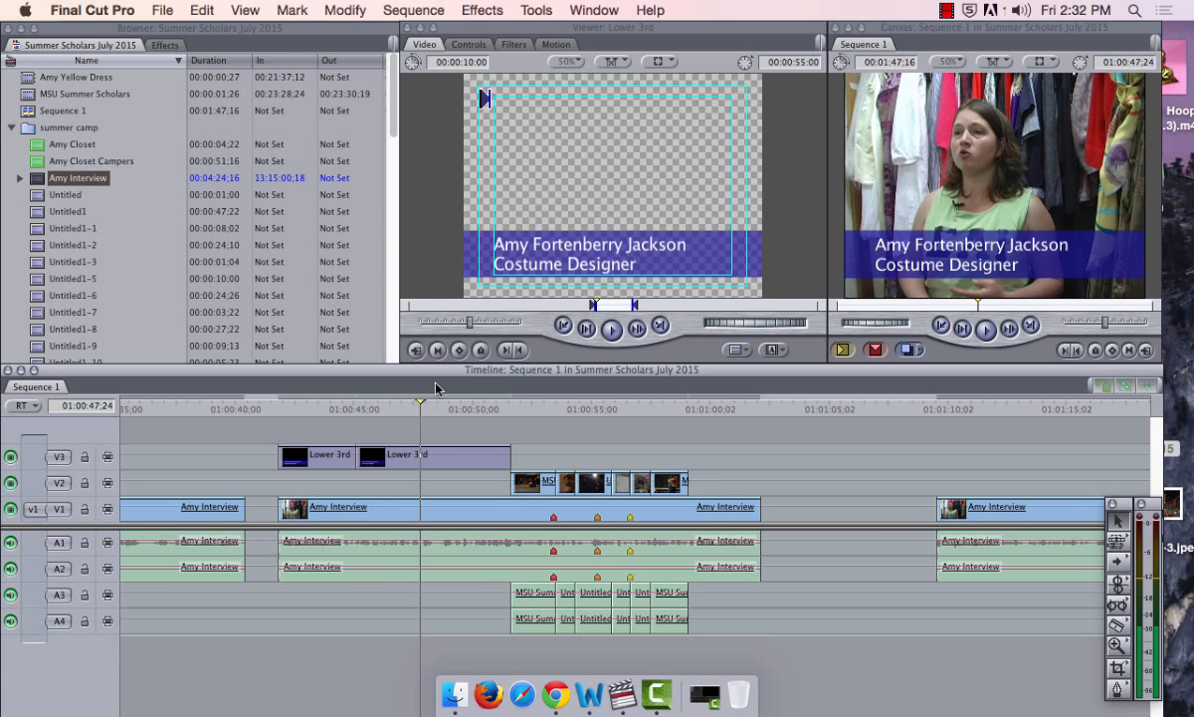
click(347, 408)
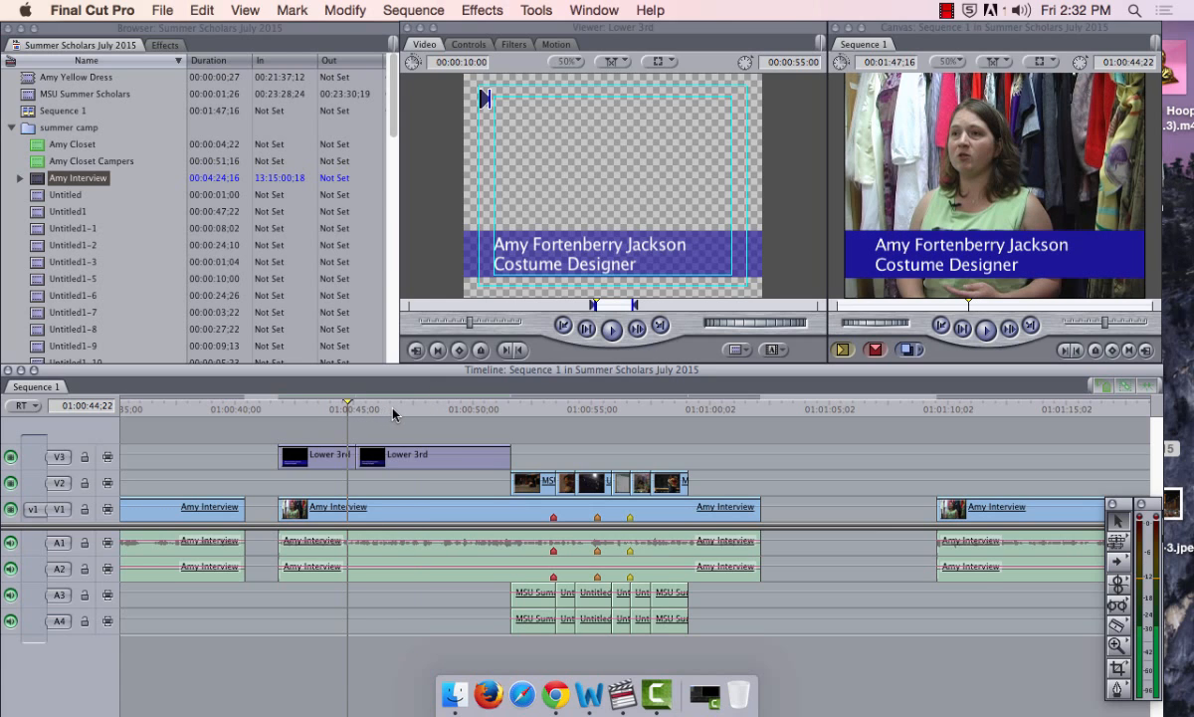
click(329, 408)
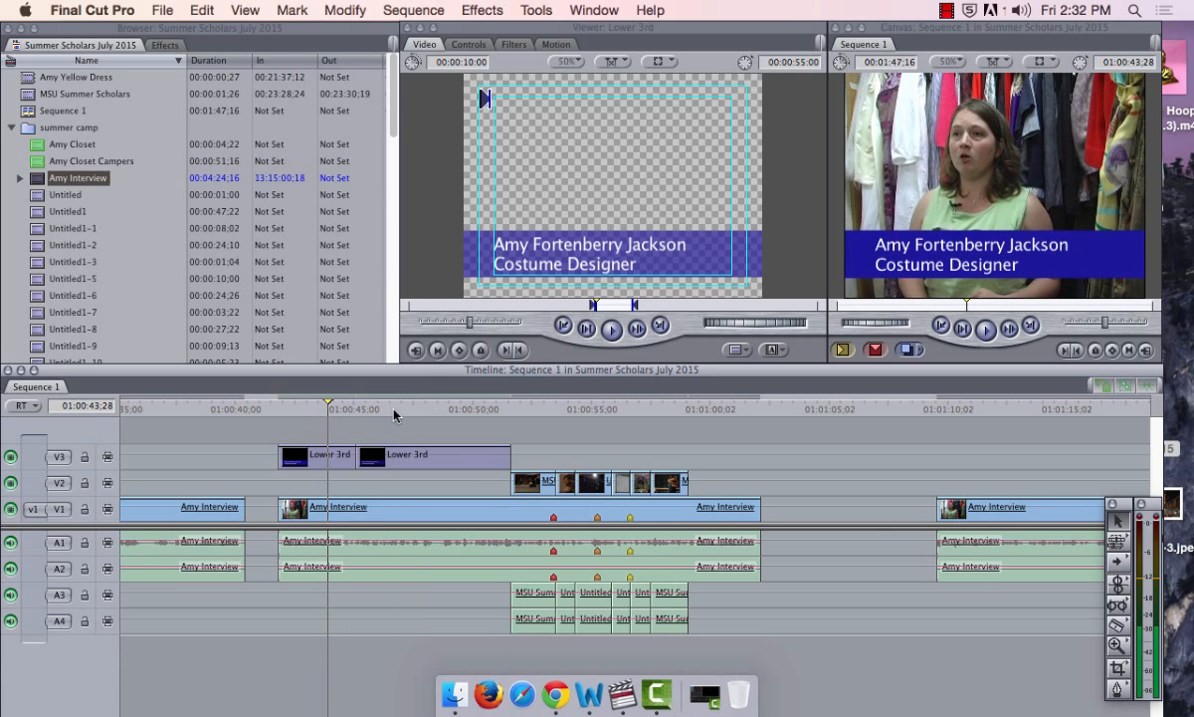
click(395, 410)
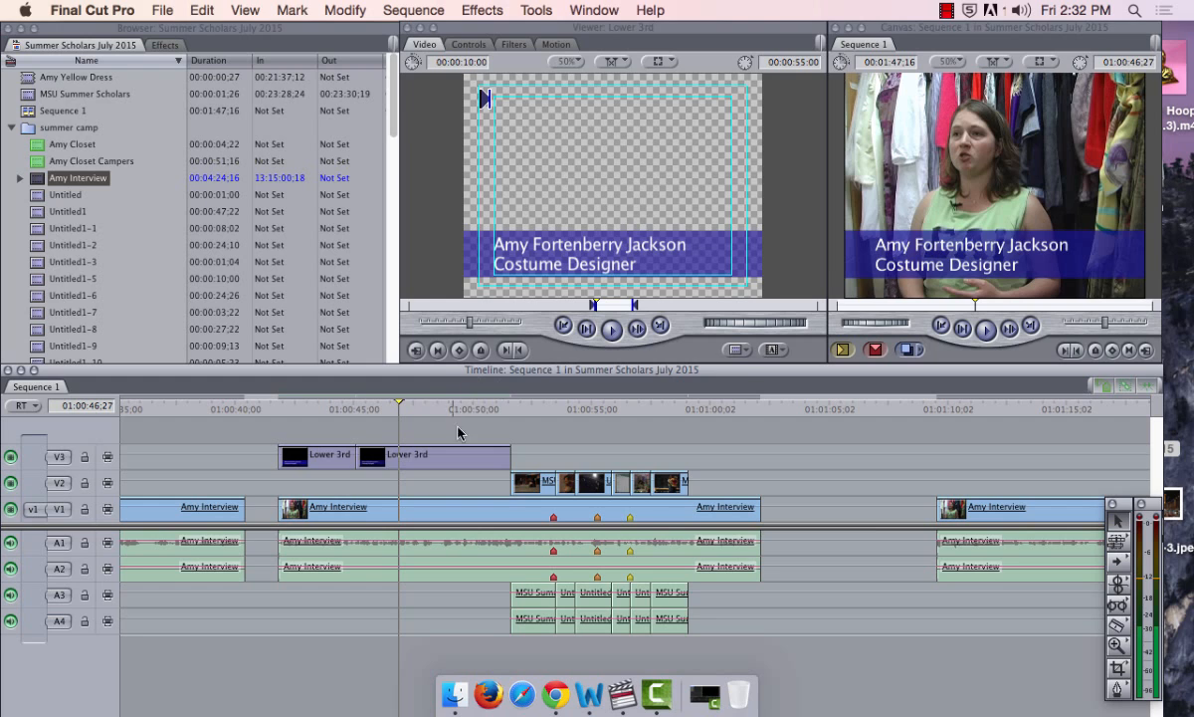
click(477, 48)
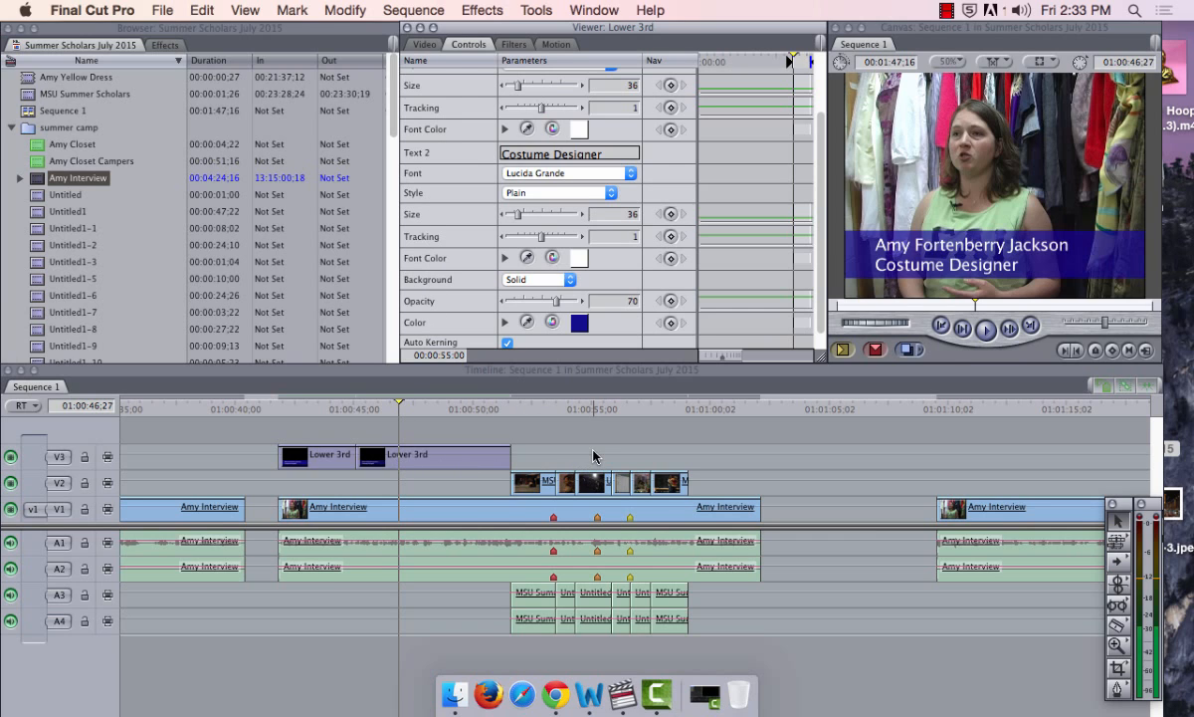
Delete both Lower 3rd clips from V3 and drop the edited title onto V3
click(418, 45)
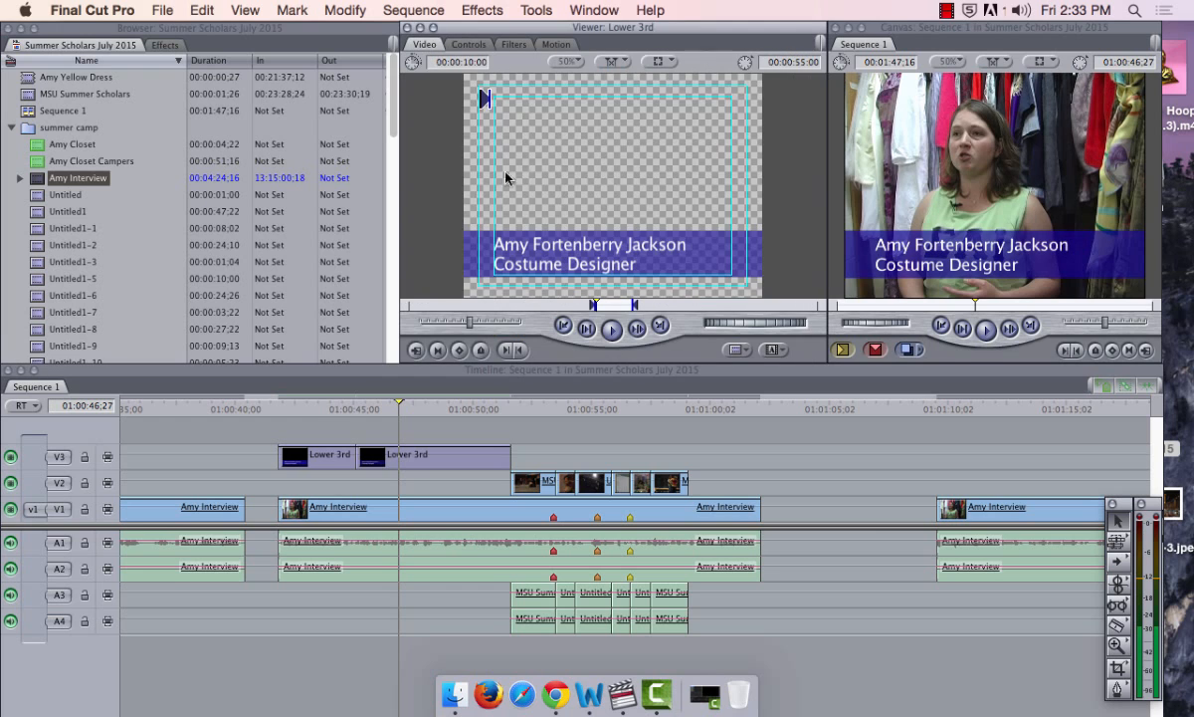
click(314, 404)
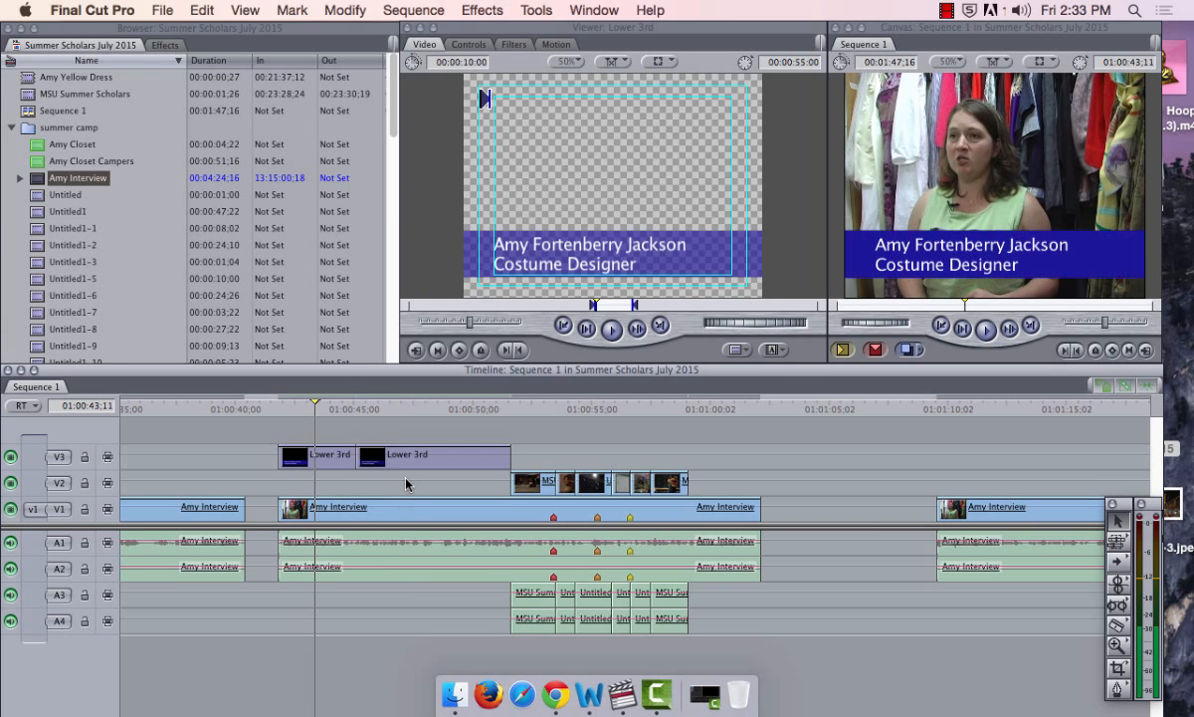
drag(406, 477, 335, 461)
key(Delete)
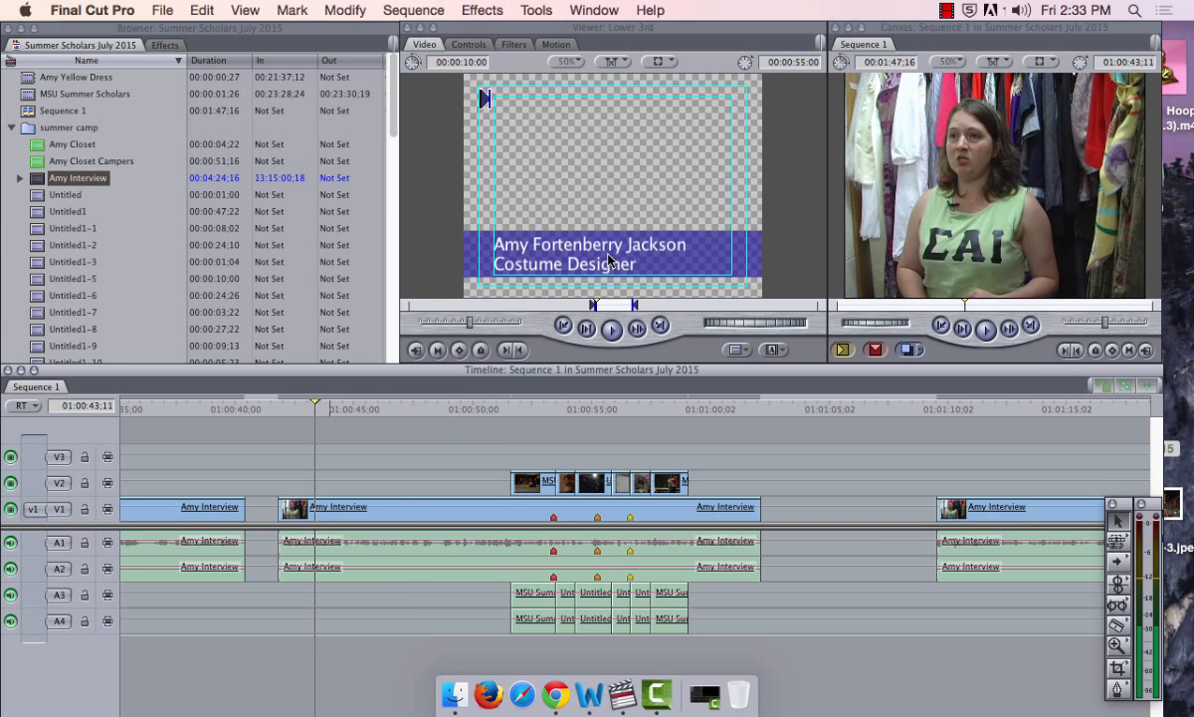
drag(571, 243, 310, 455)
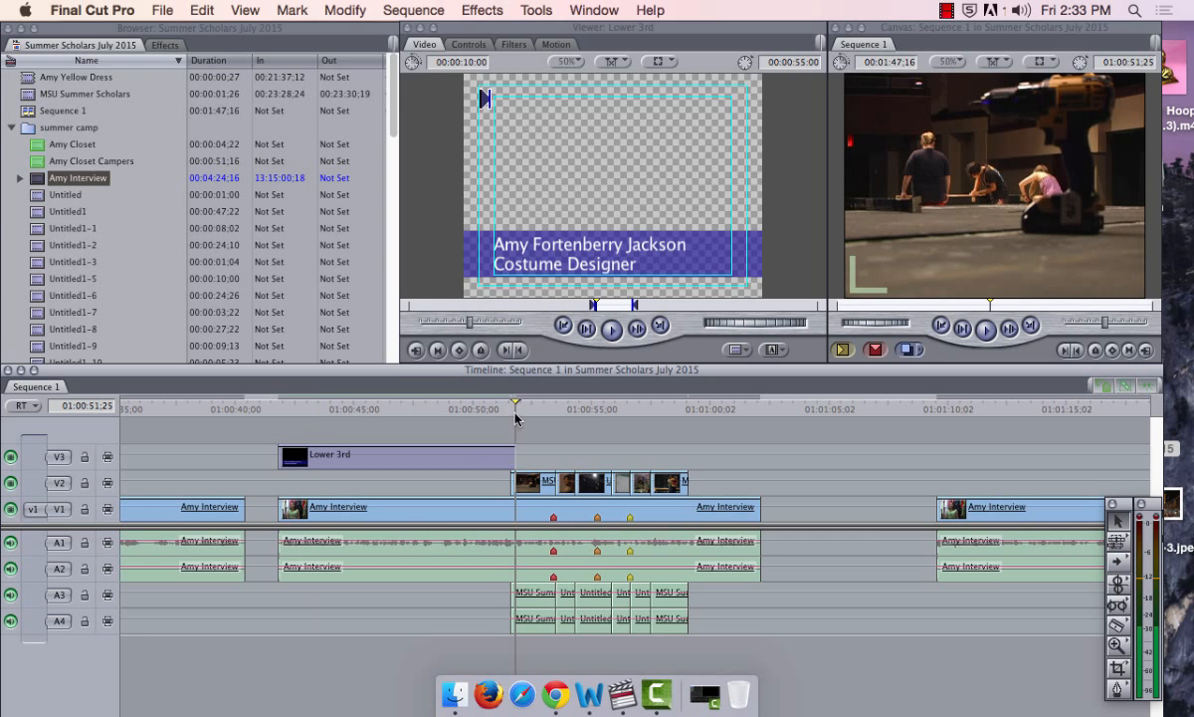
Trim the new Lower 3rd clip from its end to about six seconds
key(super+equal)
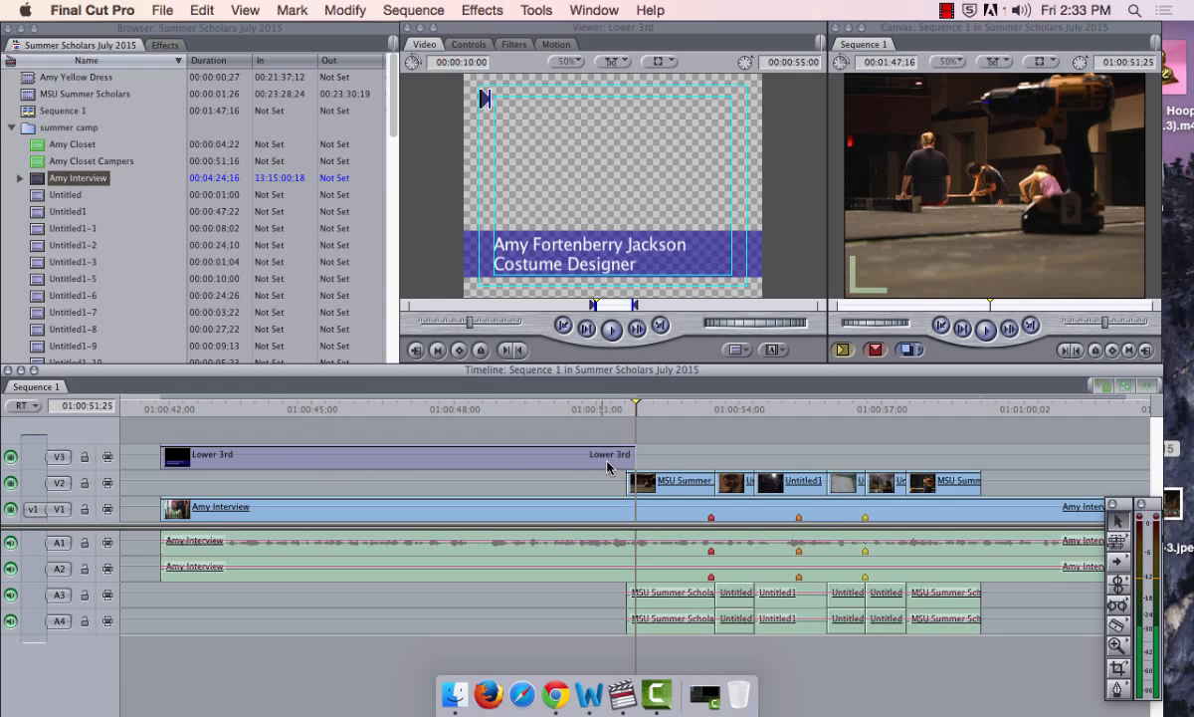
drag(634, 416, 632, 410)
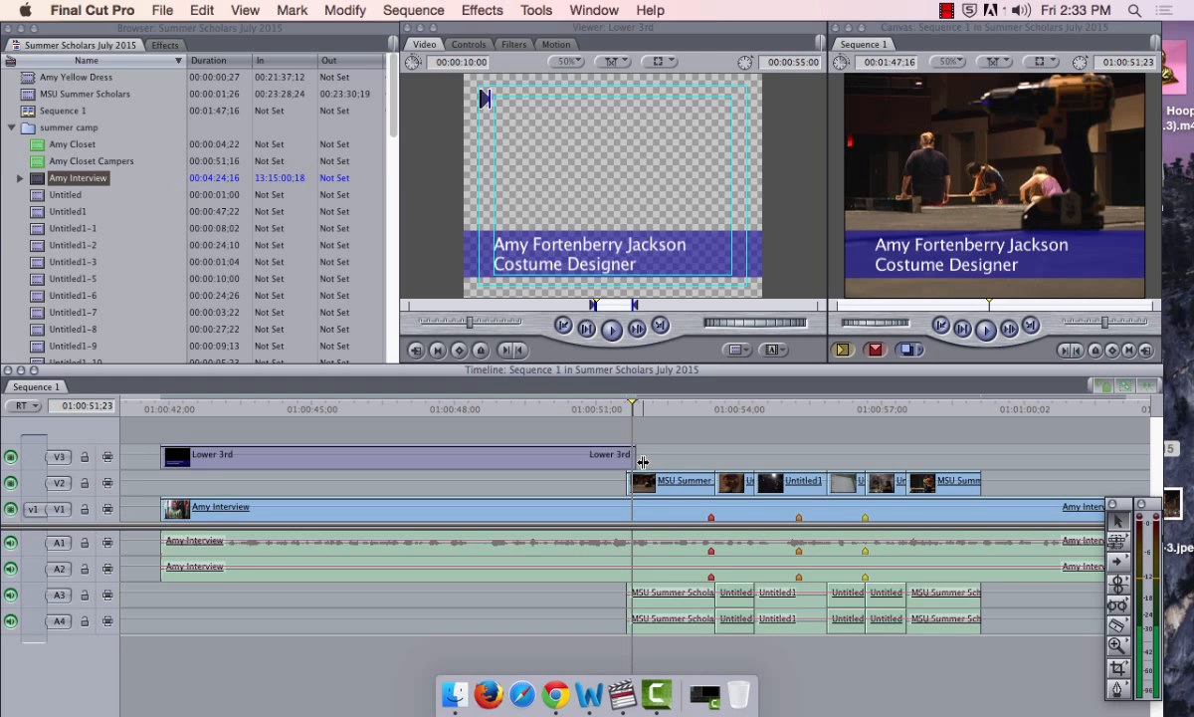
click(635, 456)
drag(636, 455, 419, 460)
mouse_move(423, 461)
mouse_down()
mouse_move(457, 463)
mouse_move(445, 456)
mouse_up()
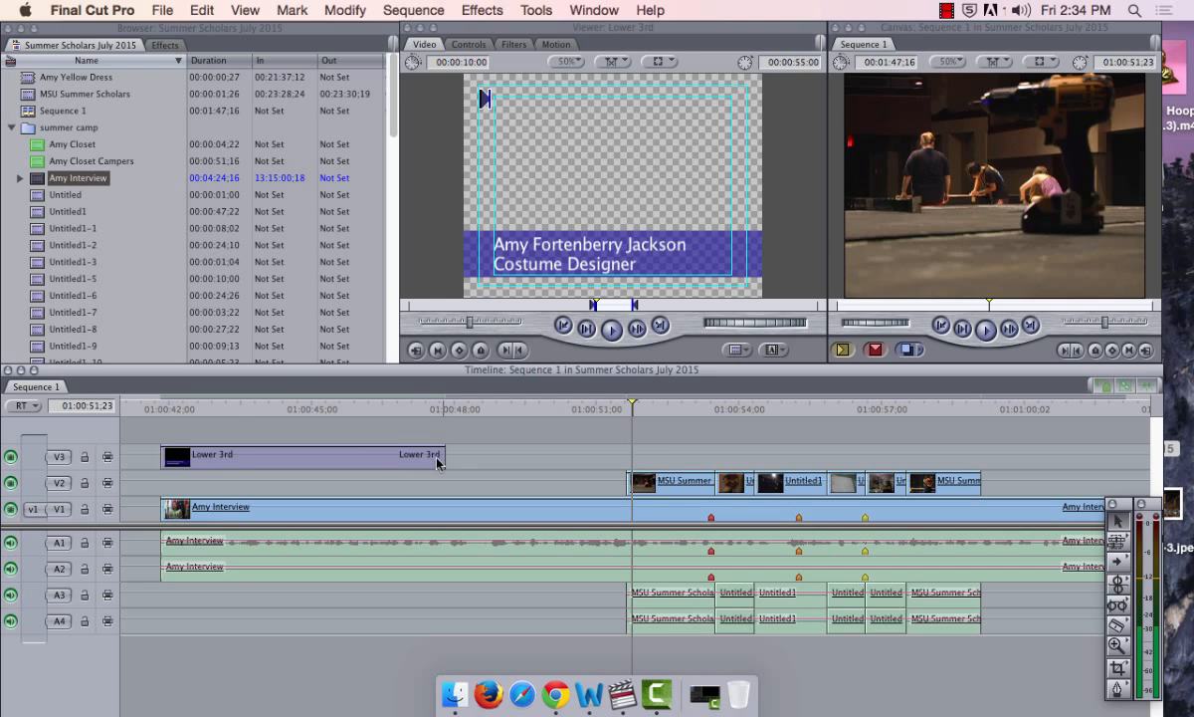
drag(151, 406, 167, 405)
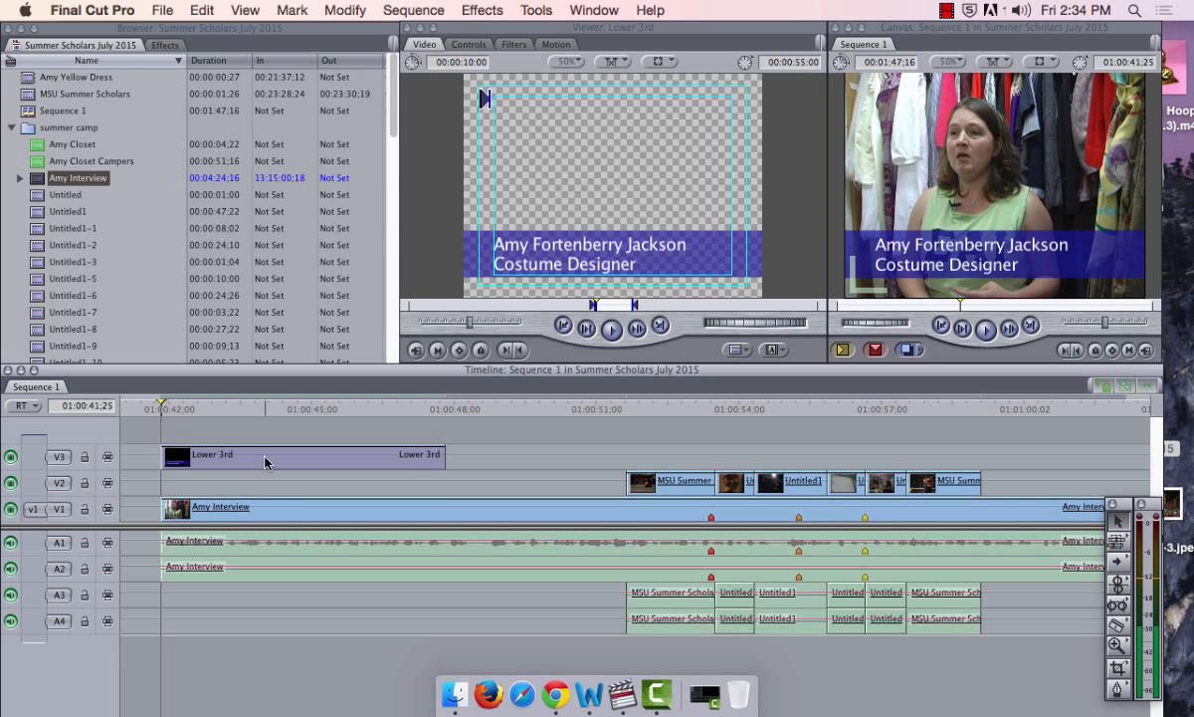
Move the Lower 3rd title down to V2 and play it over Amy Interview
drag(249, 454, 263, 484)
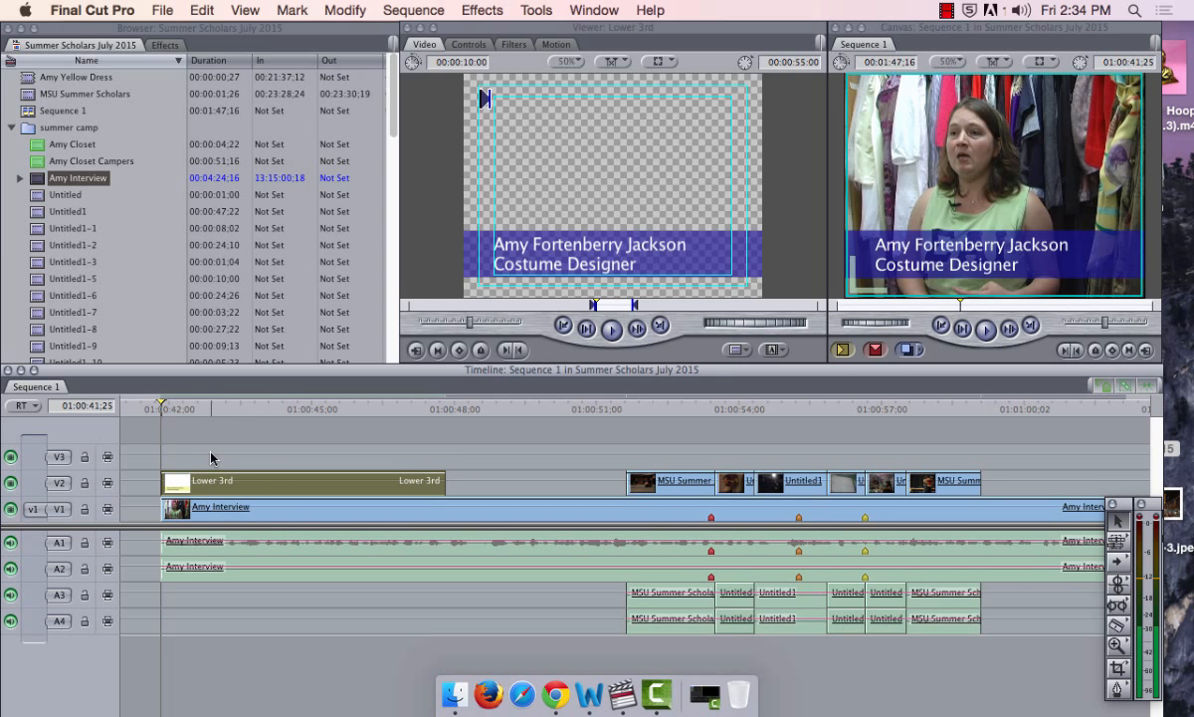
key(space)
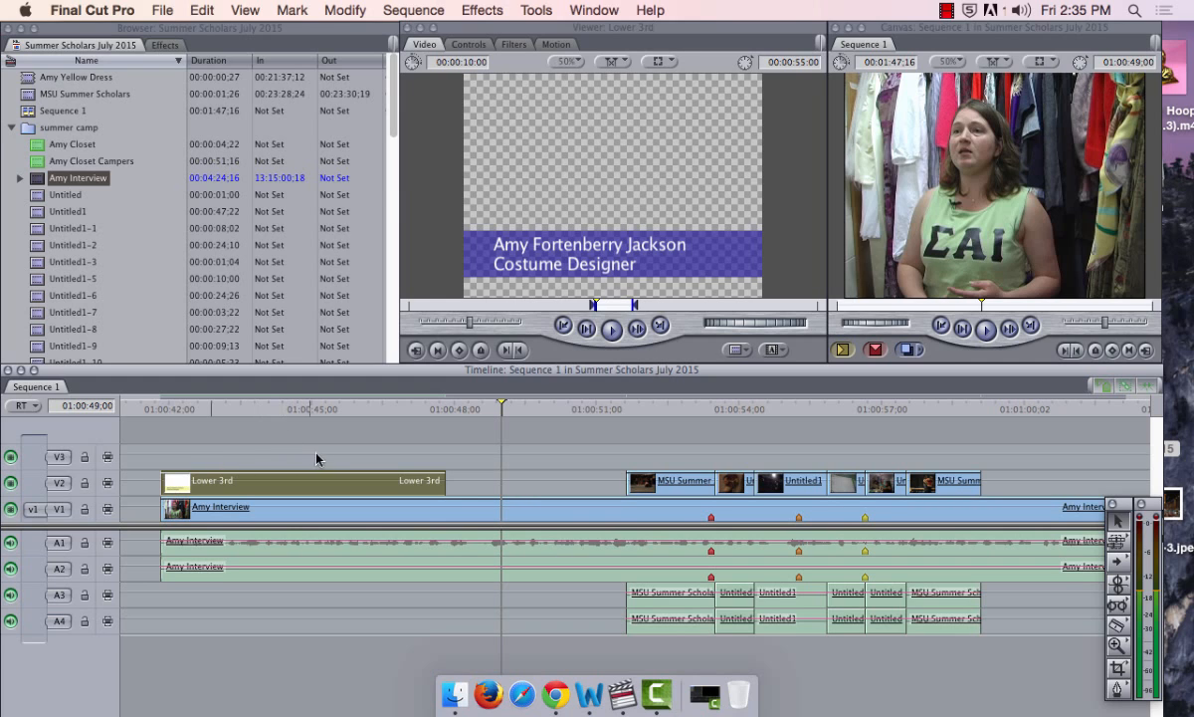
drag(152, 406, 161, 406)
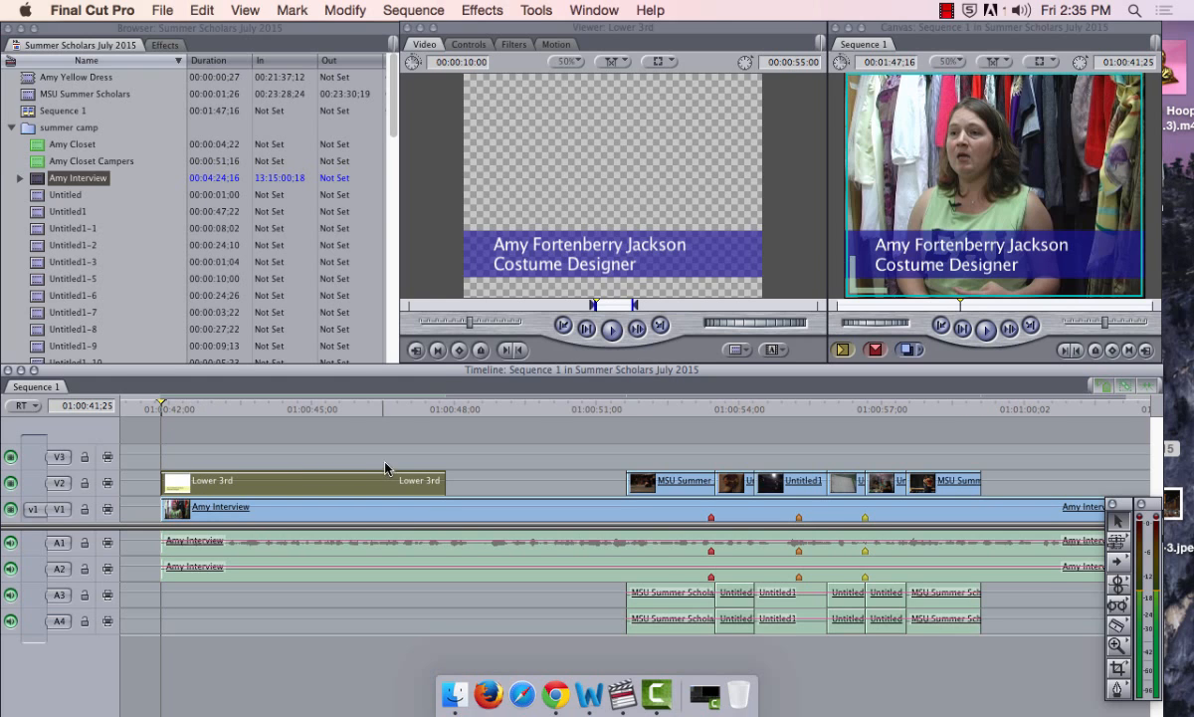
Raise the Timeline window and zoom out to see the whole sequence
drag(471, 383, 483, 317)
click(665, 421)
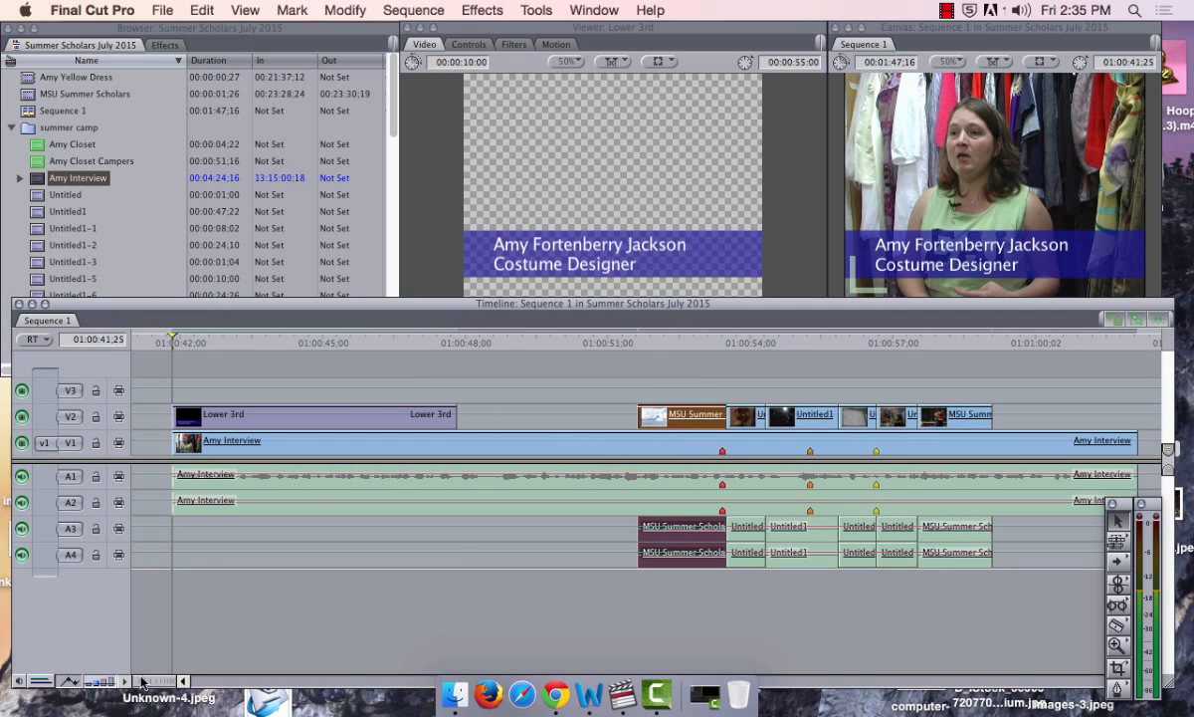
drag(141, 682, 164, 683)
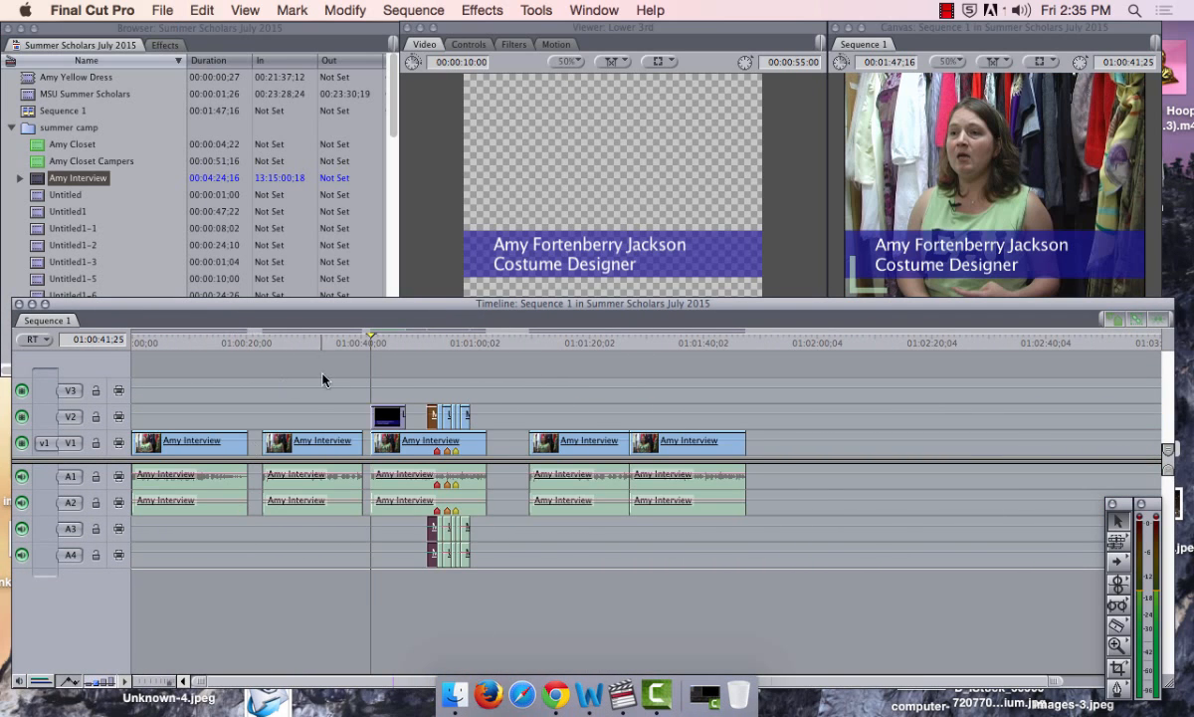
Lift an Amy Interview clip onto V2 and paste a short clip onto V1 before the interview
drag(321, 438, 241, 412)
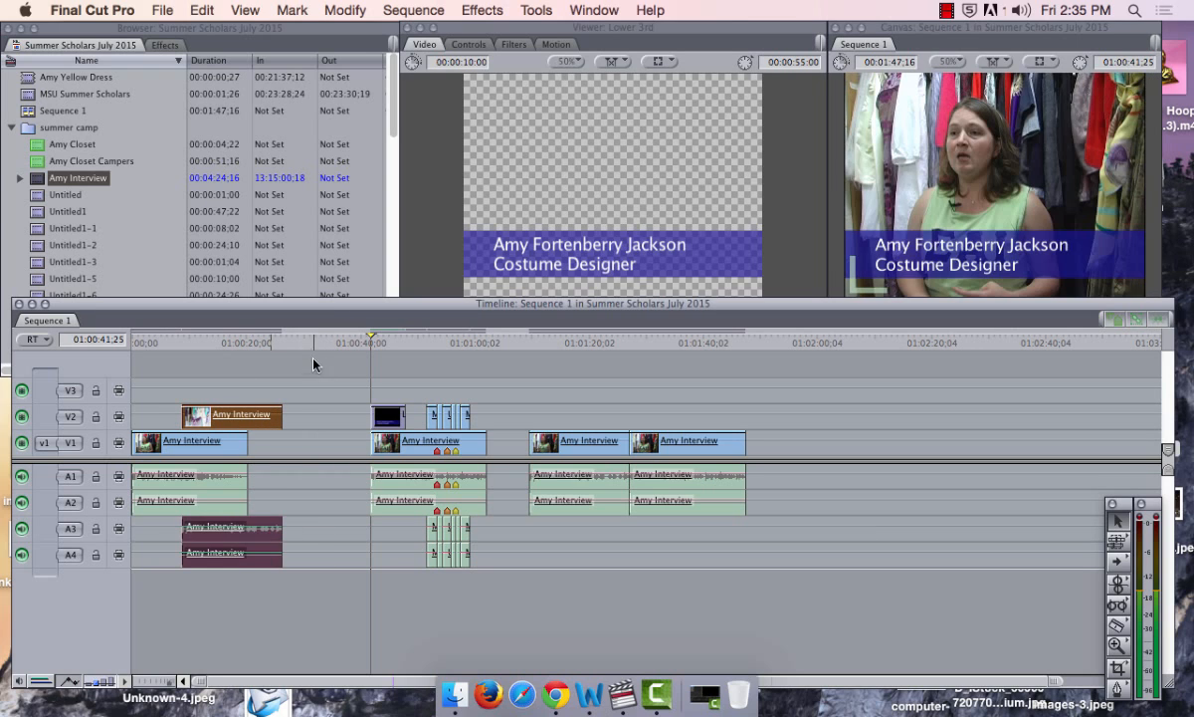
click(310, 342)
key(super+v)
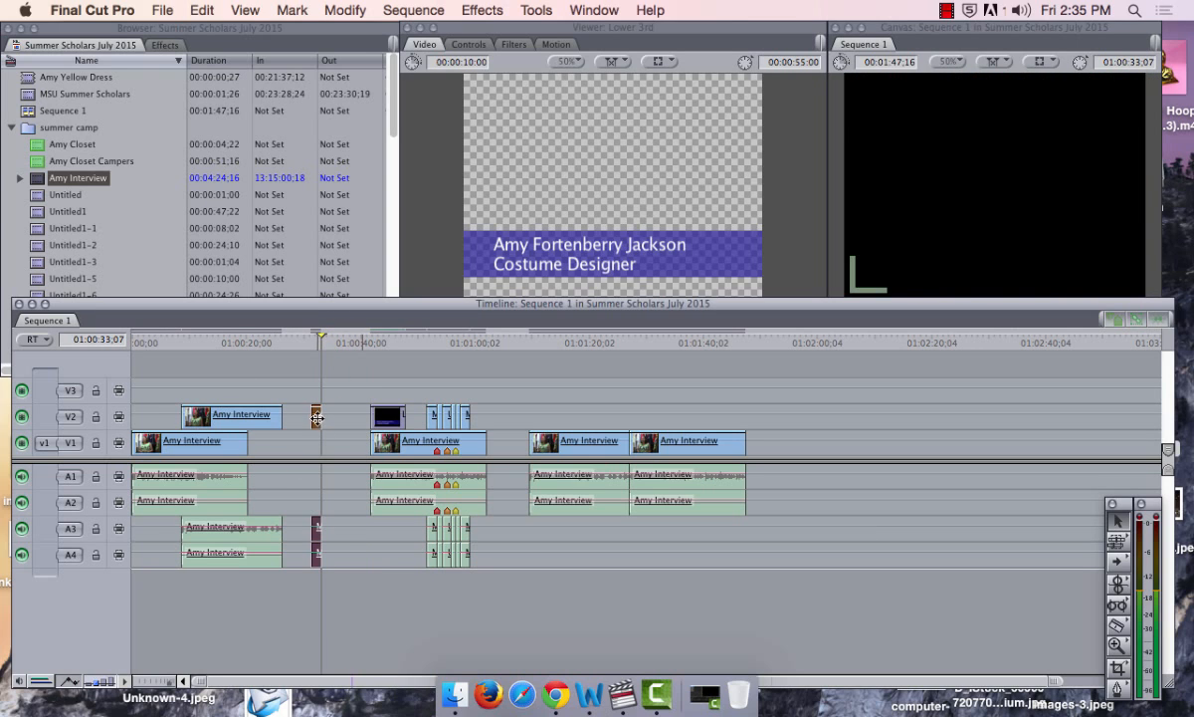
drag(314, 418, 365, 442)
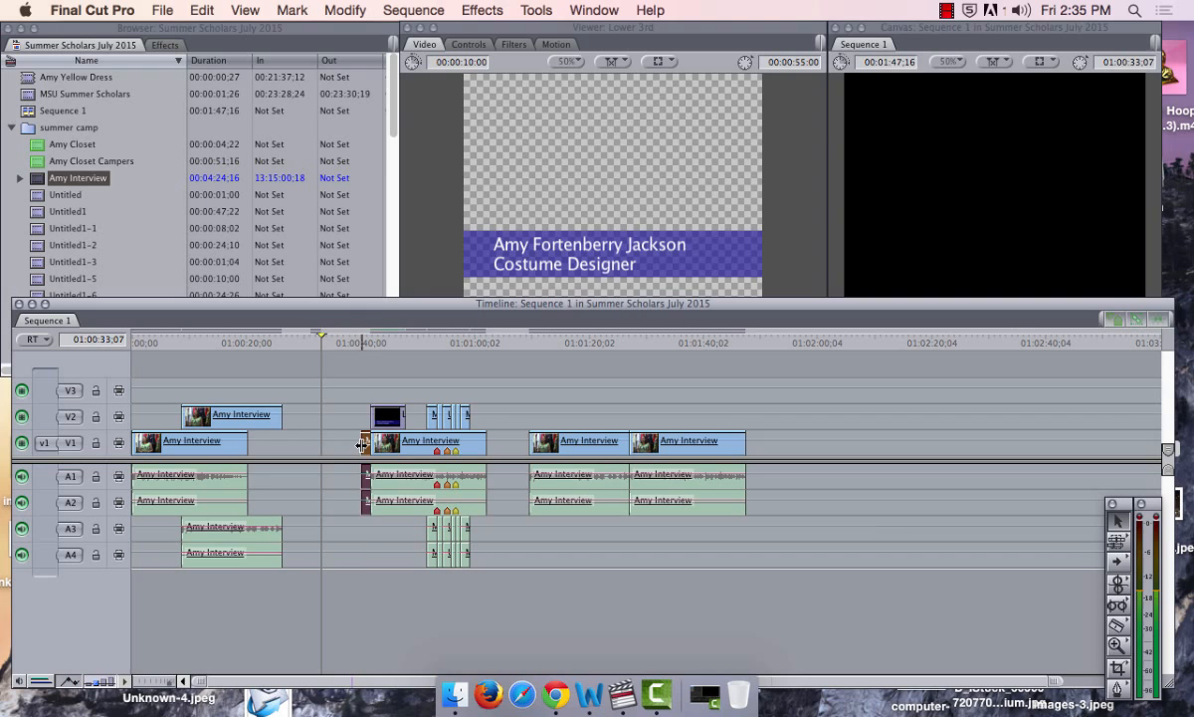
Play back the new edit from the short clip's start
click(351, 343)
key(space)
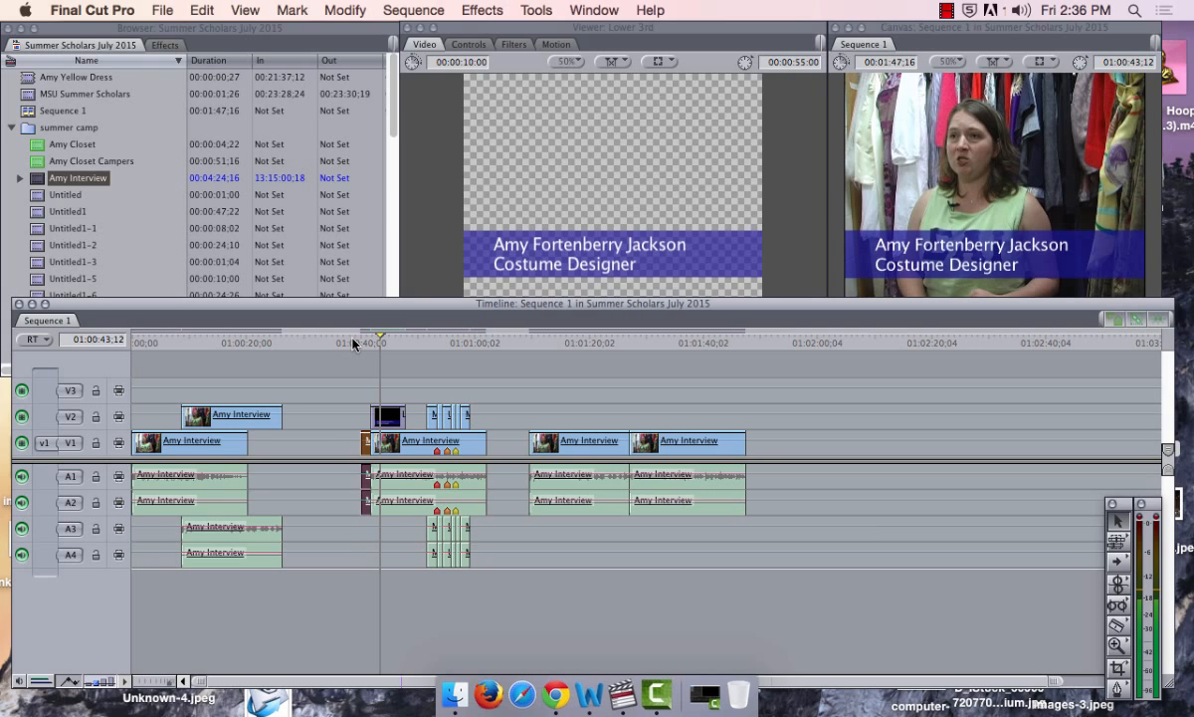
key(super+equal)
key(super+equal)
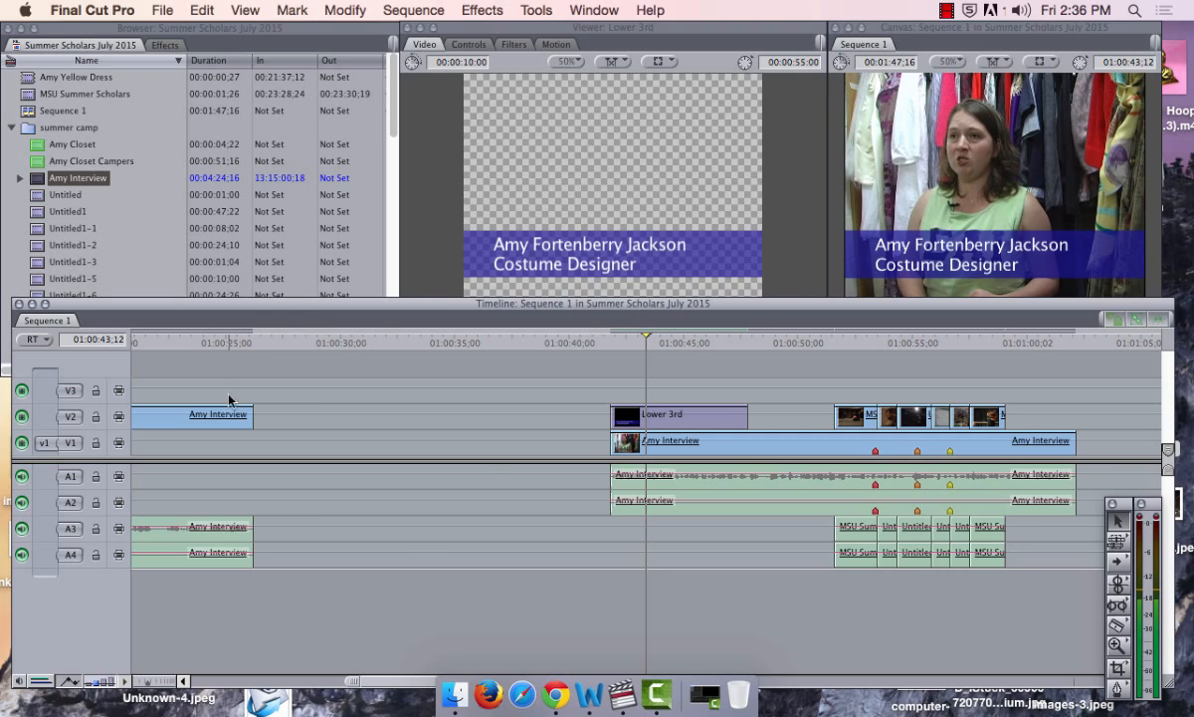
Move the V2 Amy Interview clip down onto V1 ahead of the interview and select the Lower 3rd
drag(214, 416, 515, 442)
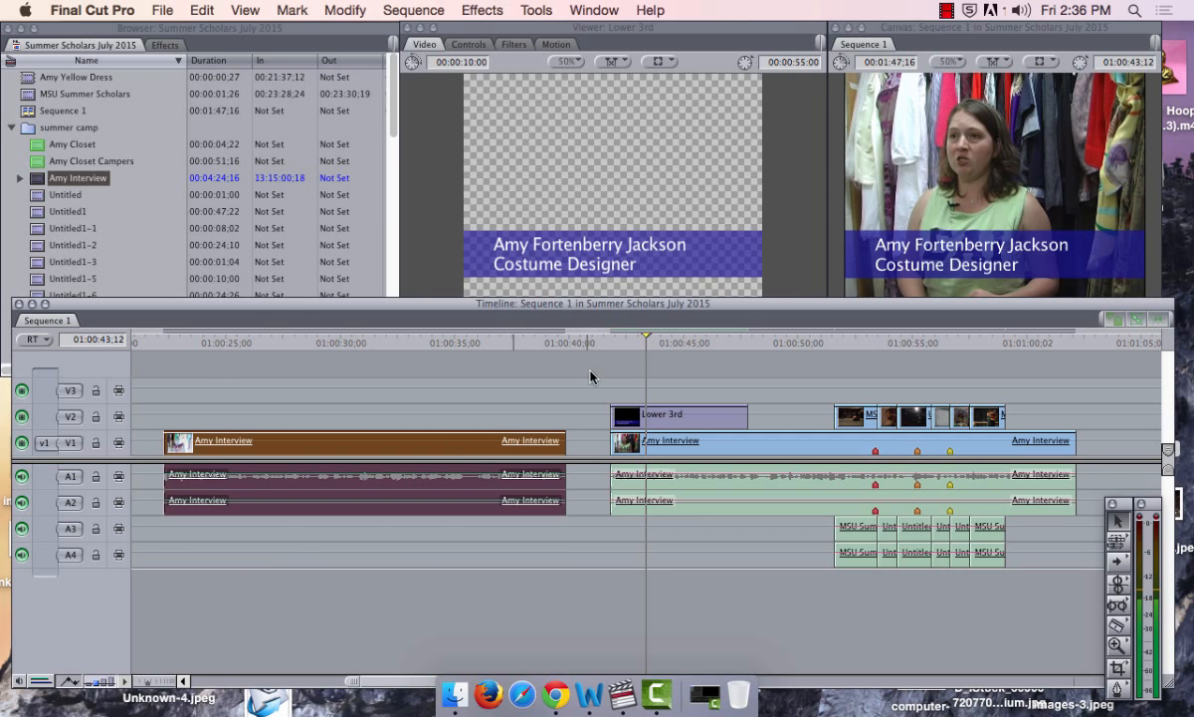
click(621, 353)
drag(632, 337, 622, 334)
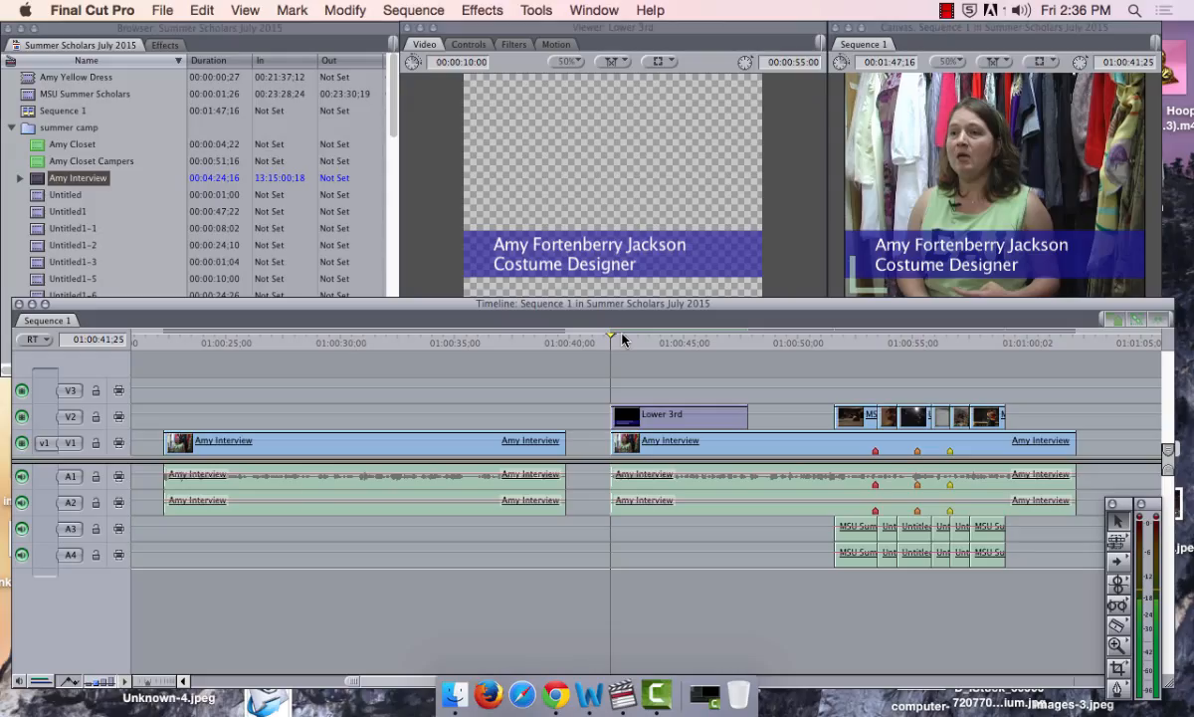
click(726, 421)
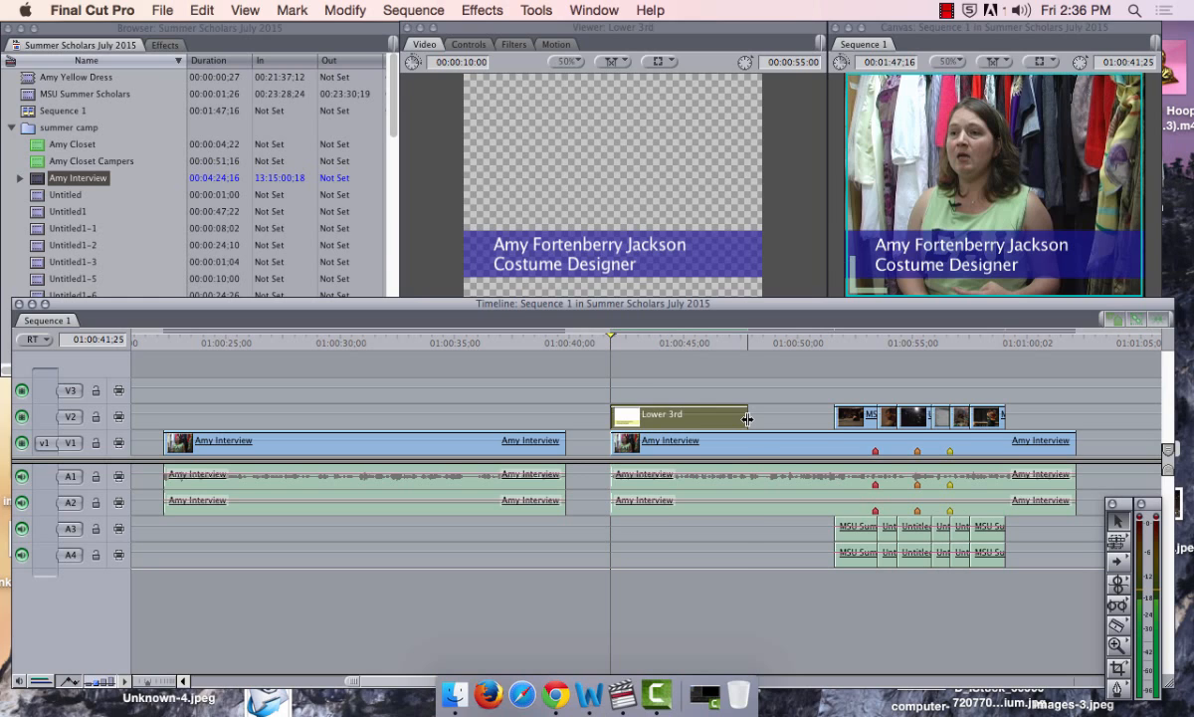
Extend the Lower 3rd on V2 to about eight seconds, ending before the MSU Summer Scholars b-roll
drag(747, 419, 794, 421)
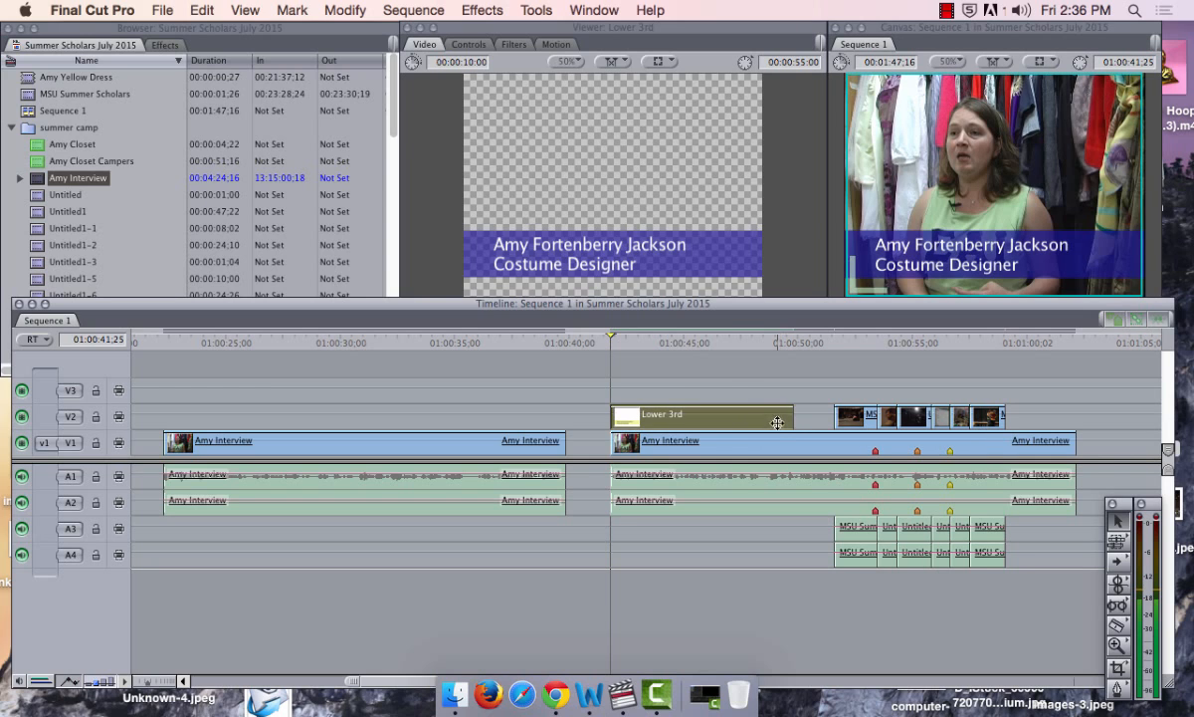
click(732, 379)
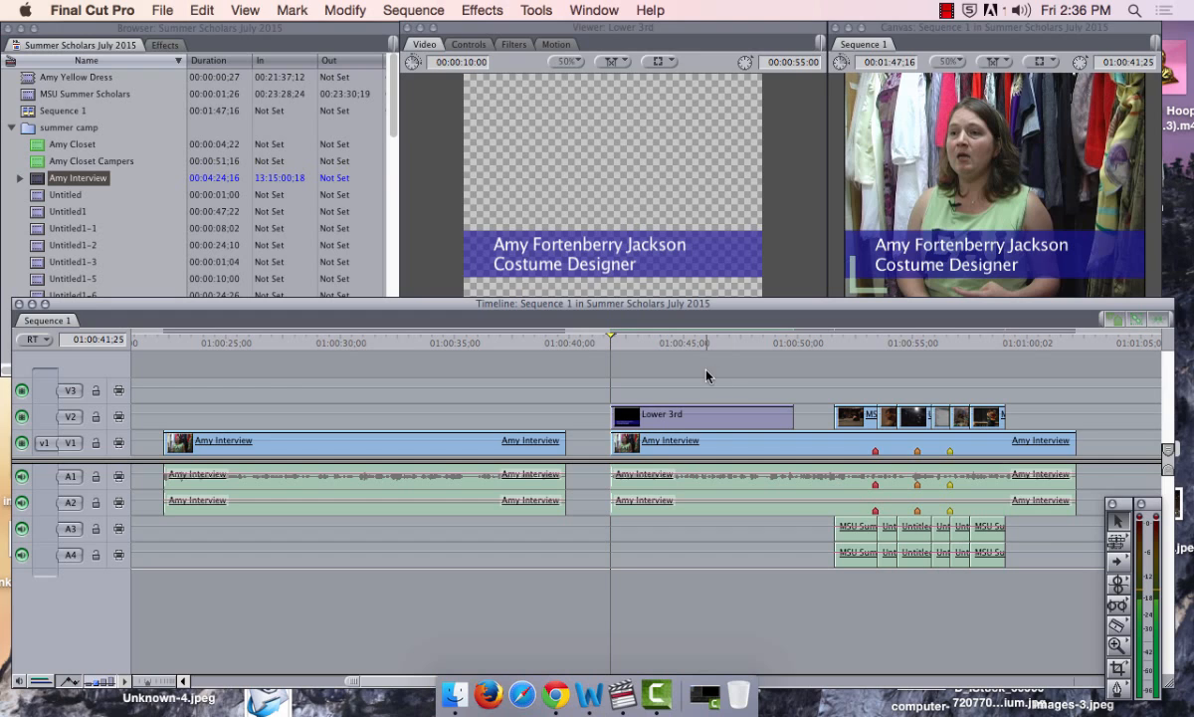
Show Video Transitions > Dissolve in the Effects tab and put a Cross Dissolve on the Lower 3rd's start
click(164, 45)
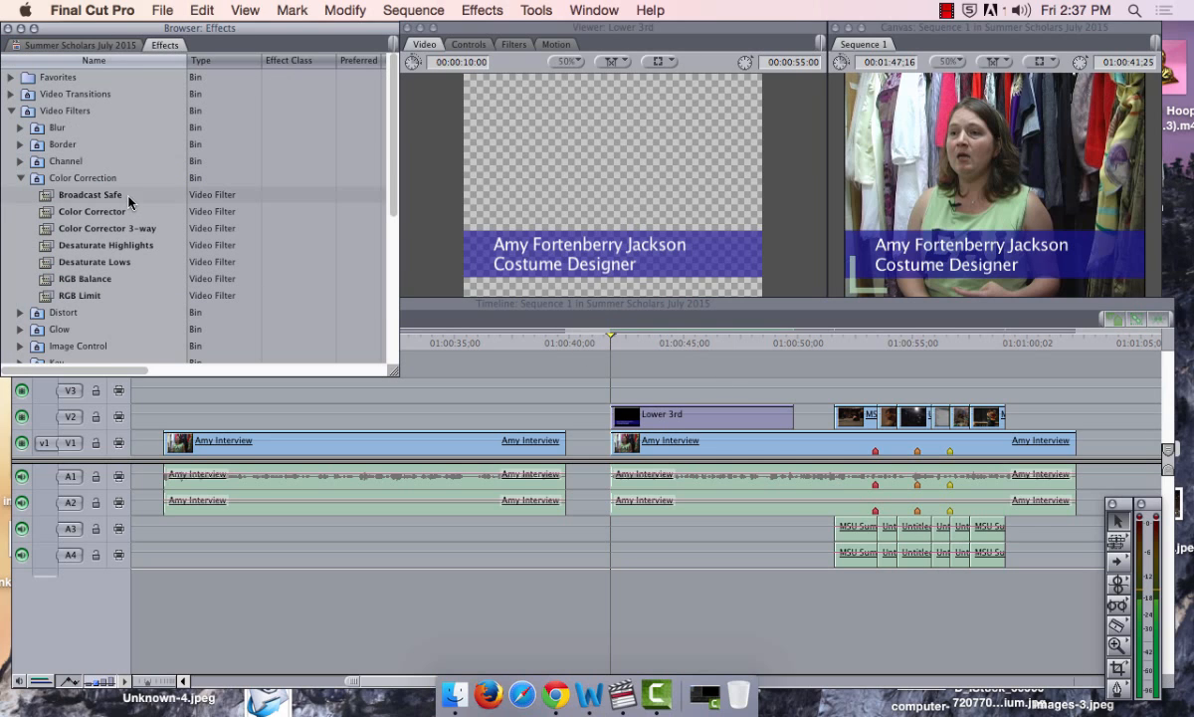
click(10, 113)
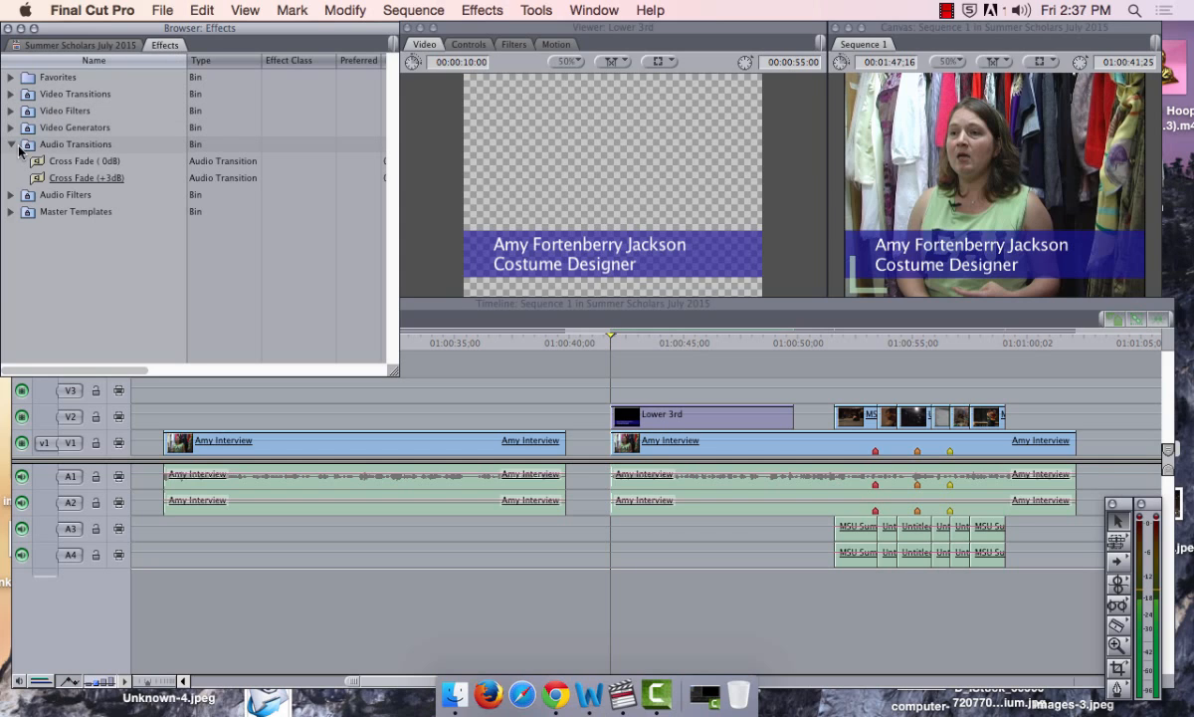
click(11, 94)
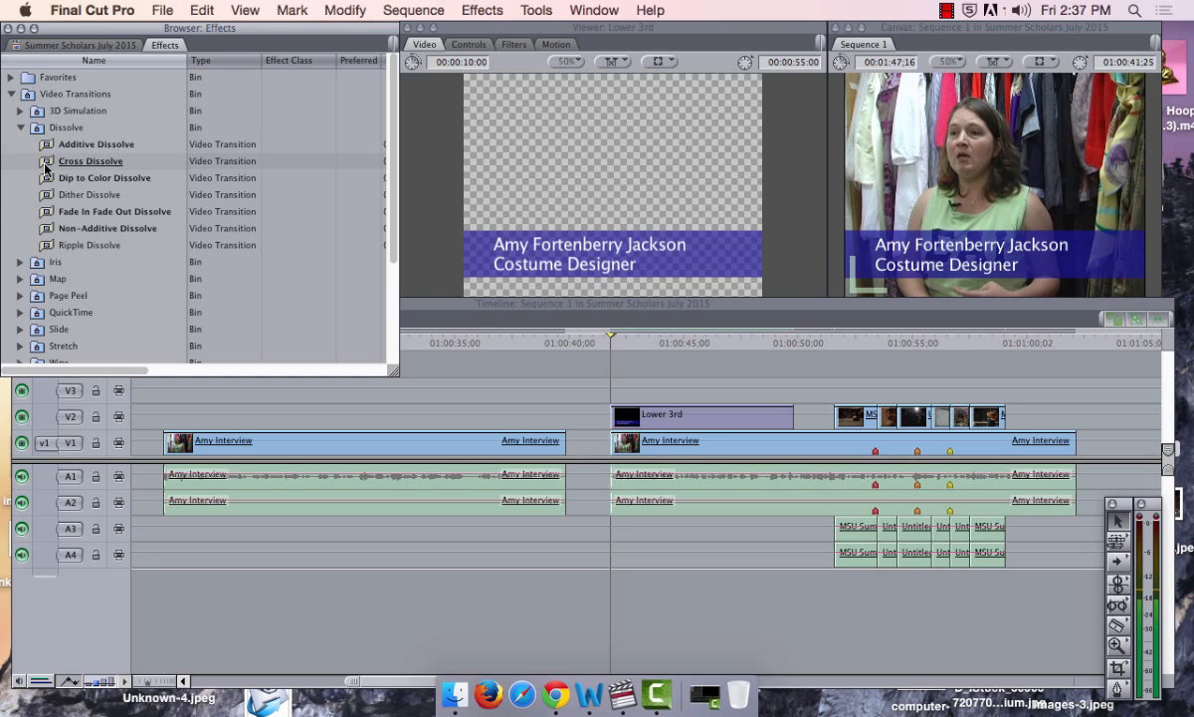
drag(45, 167, 617, 426)
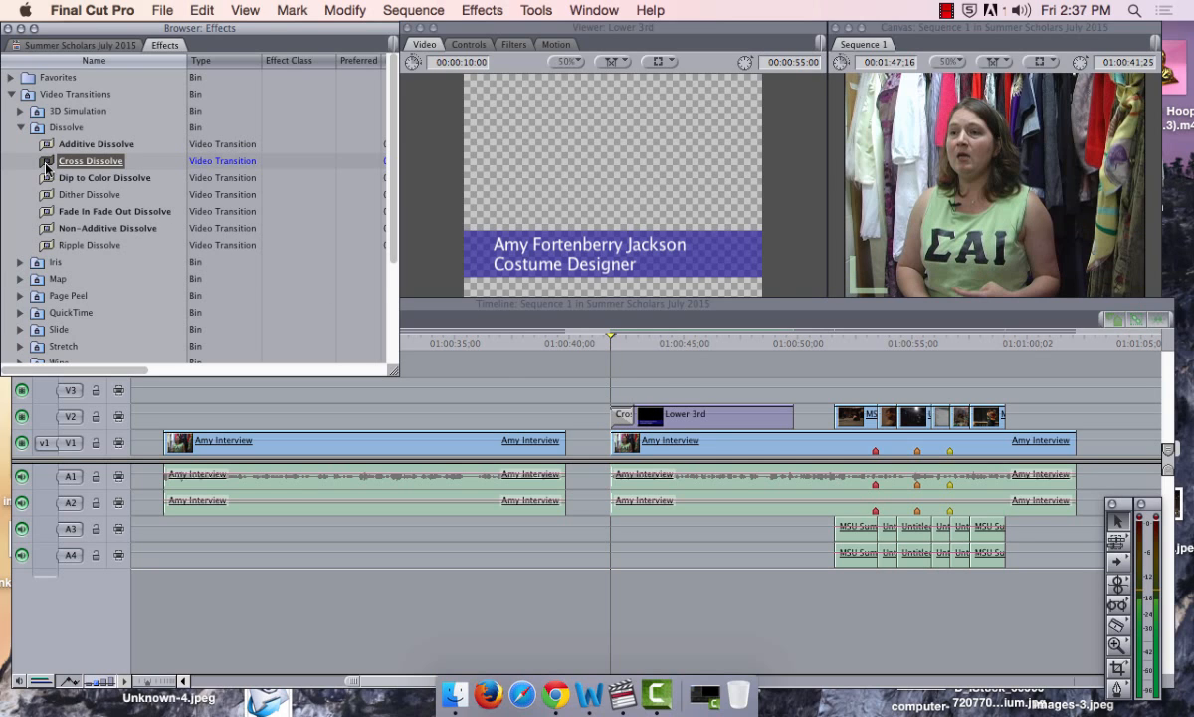
Add a second Cross Dissolve to the Lower 3rd's end and play back the fades
drag(46, 169, 791, 426)
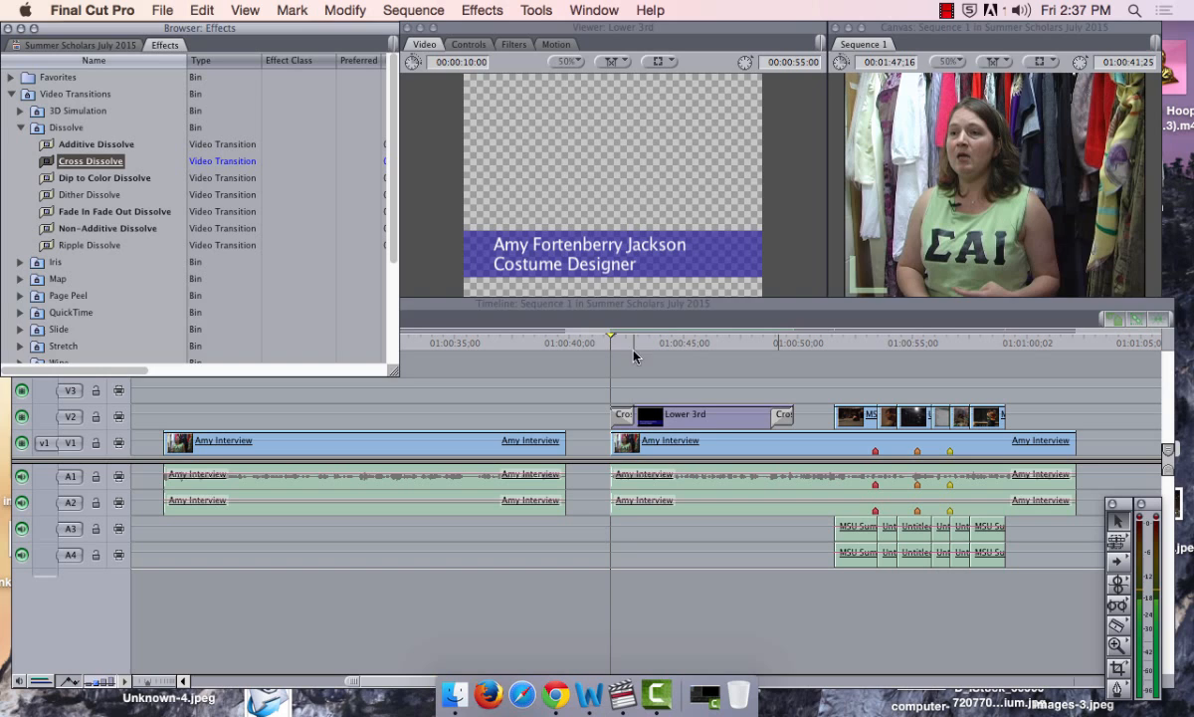
click(634, 355)
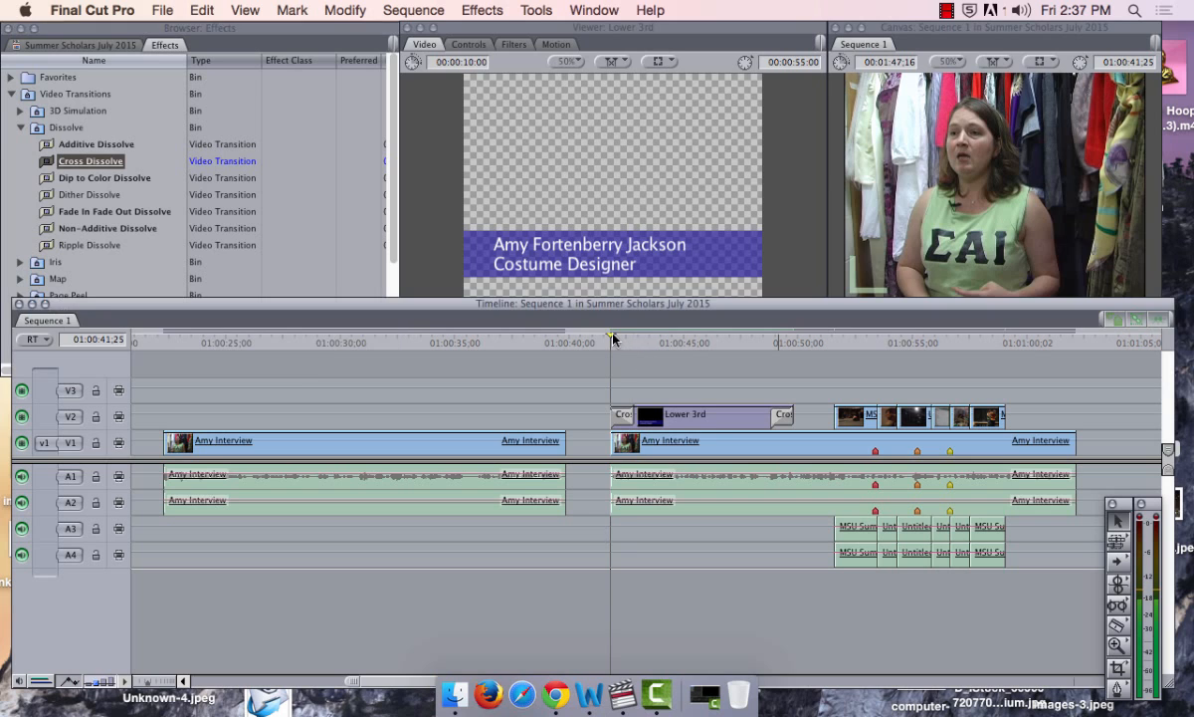
key(space)
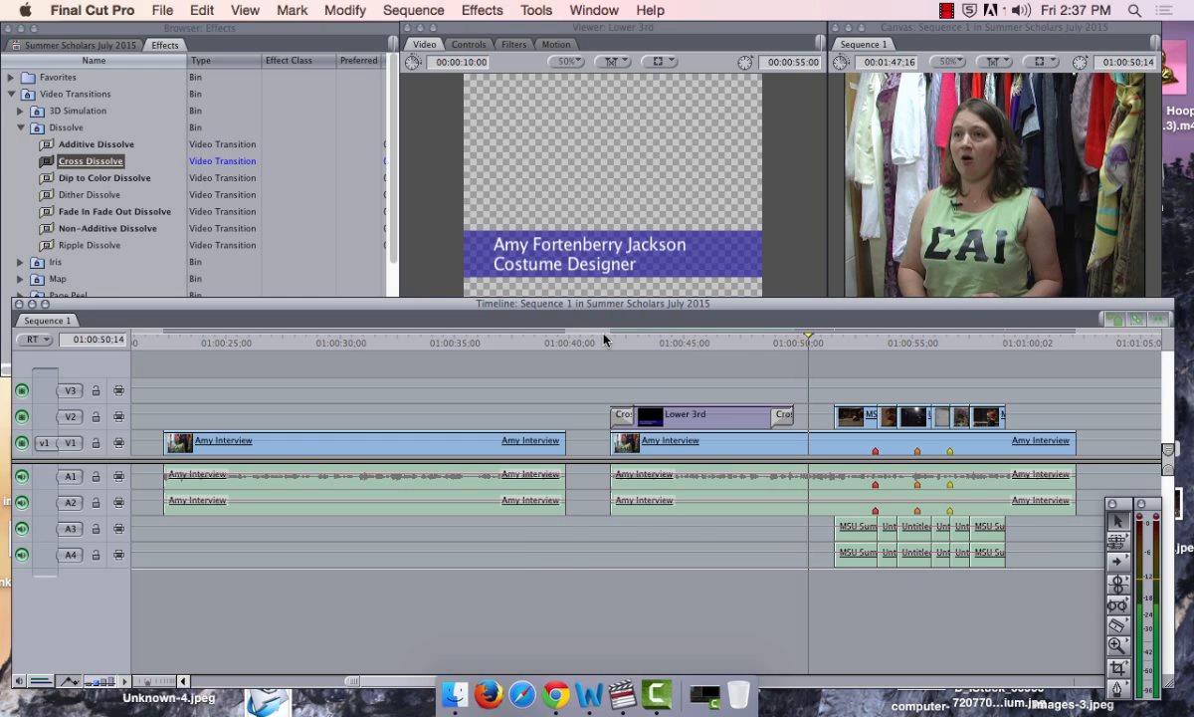
Delete the Cross Dissolves at both the end and start of the Lower 3rd
click(784, 418)
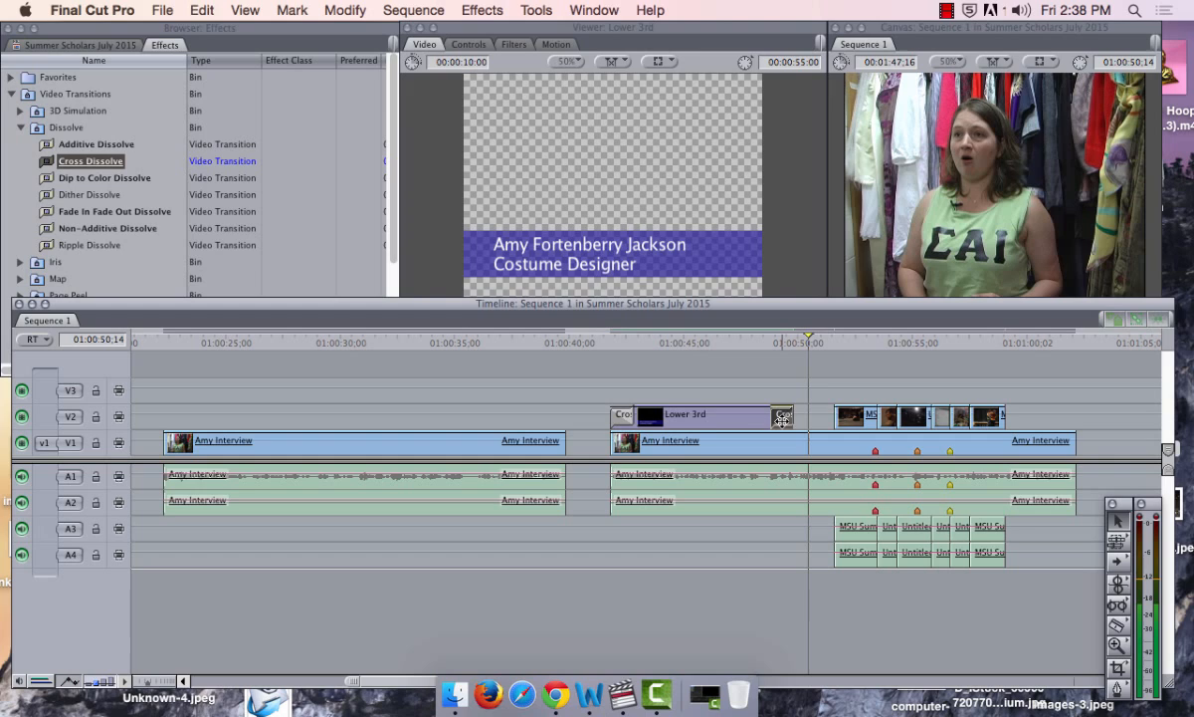
key(Delete)
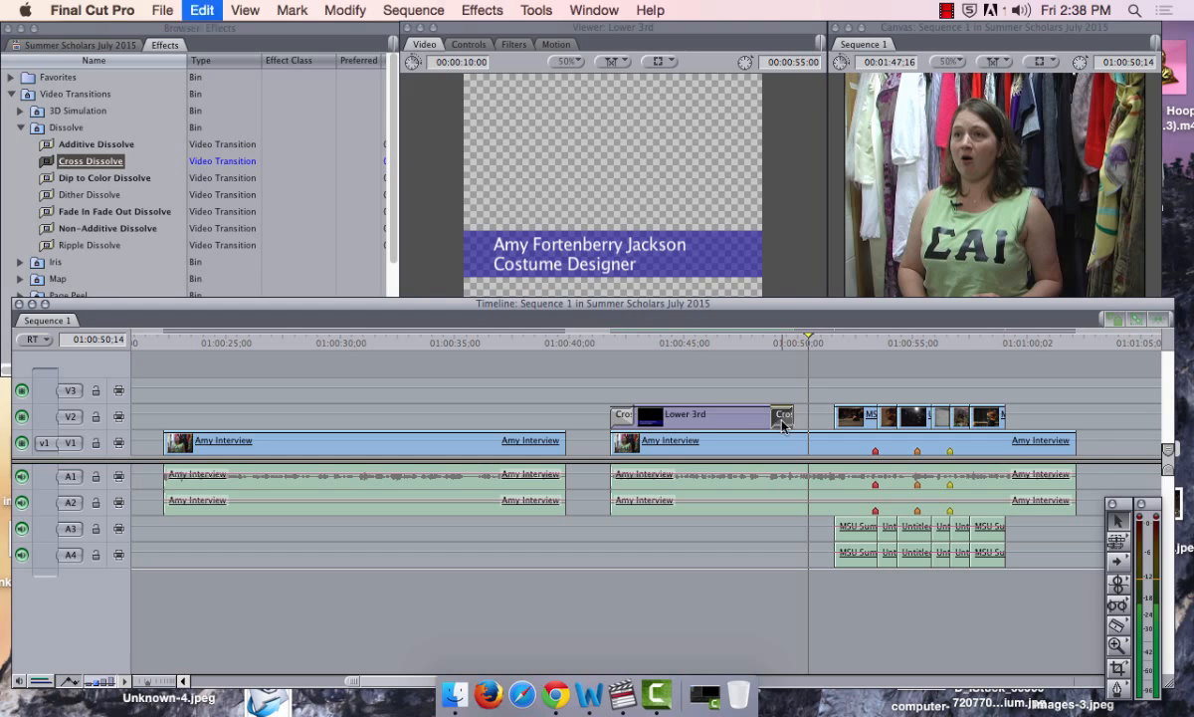
click(625, 416)
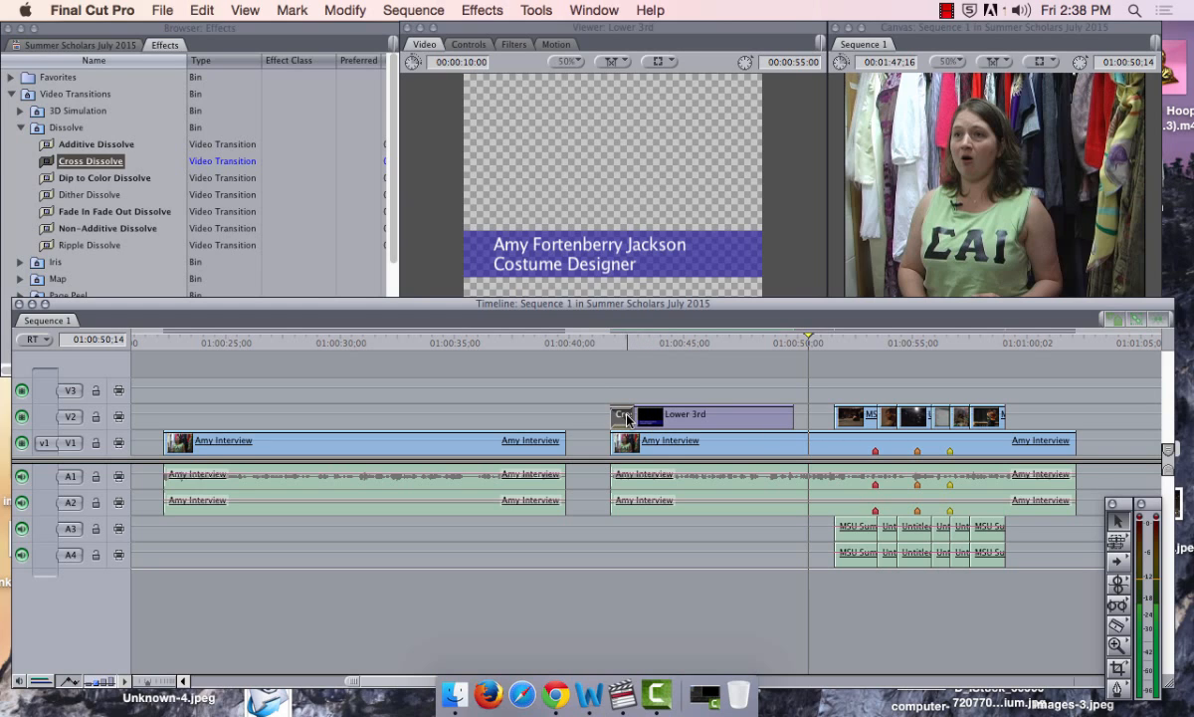
key(Delete)
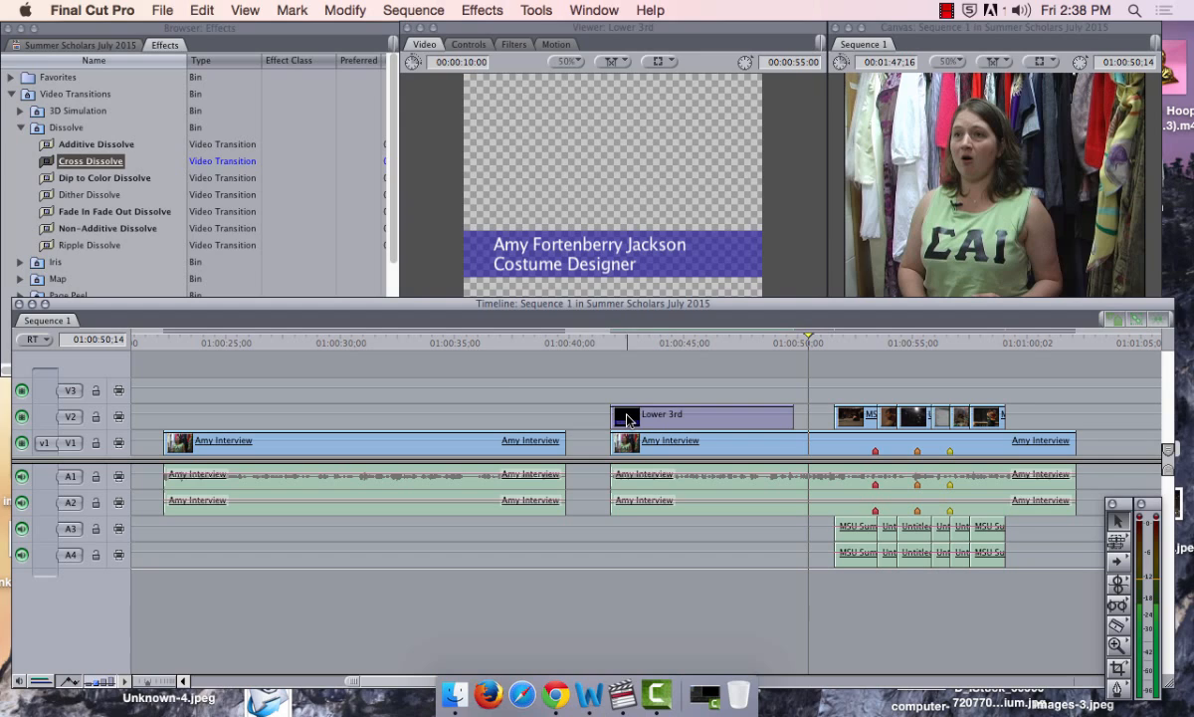
Place a single Cross Dissolve back at the Lower 3rd's start
click(53, 165)
drag(64, 169, 624, 421)
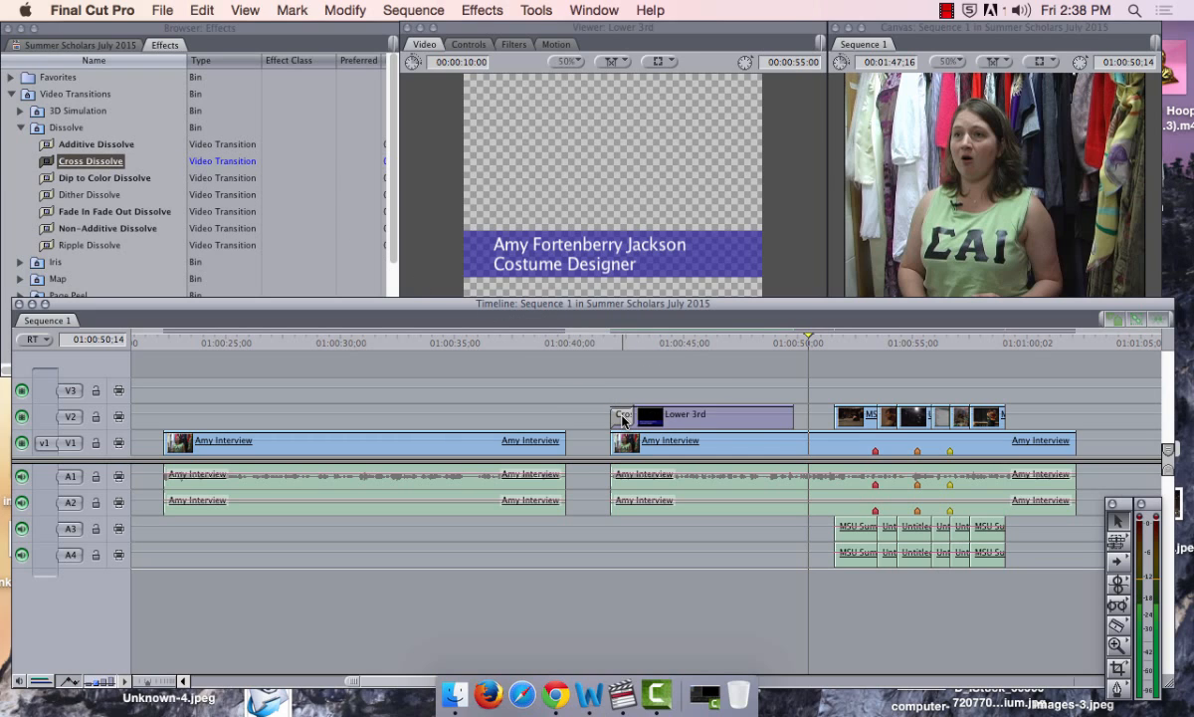
click(396, 177)
scroll(296, 239, down, 3)
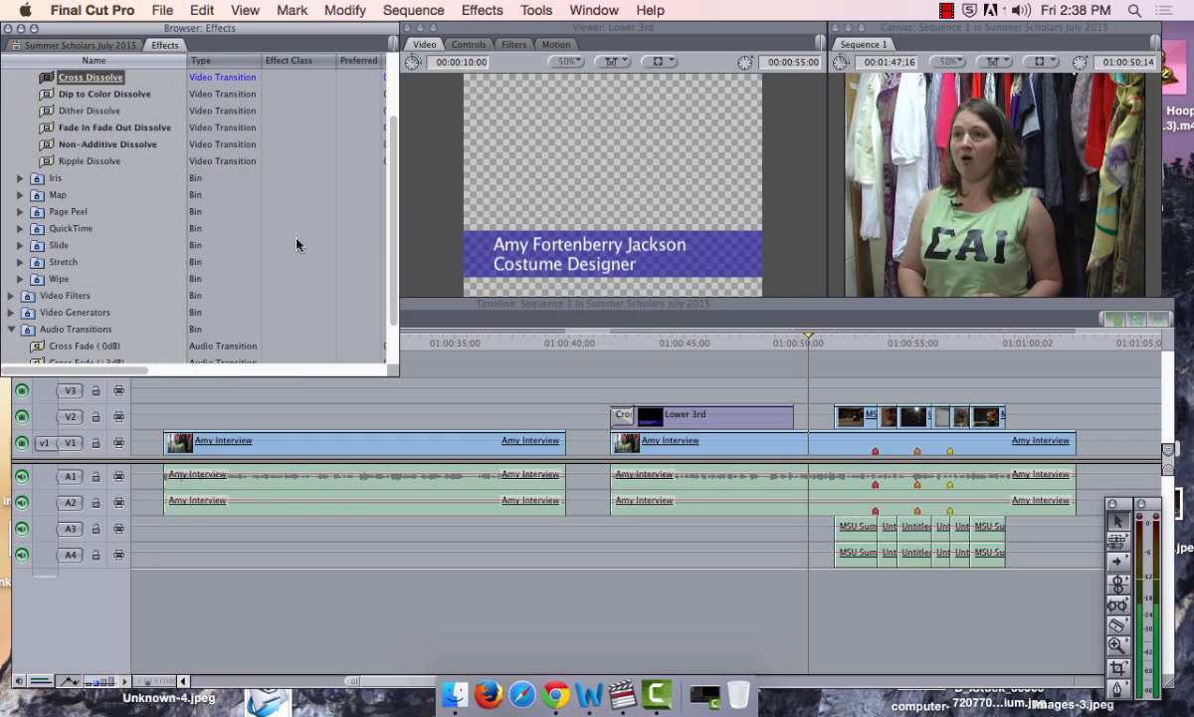
Put a Page Peel transition on the Lower 3rd's end and preview it
click(19, 211)
drag(51, 237, 781, 425)
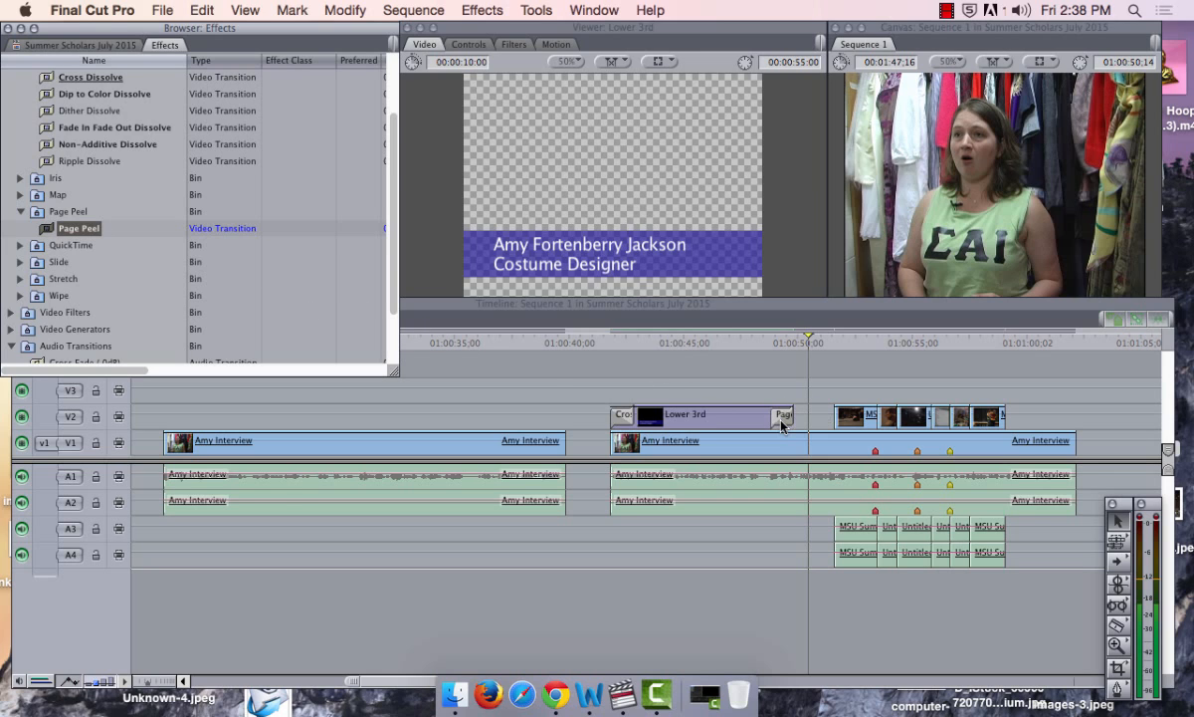
click(751, 340)
key(space)
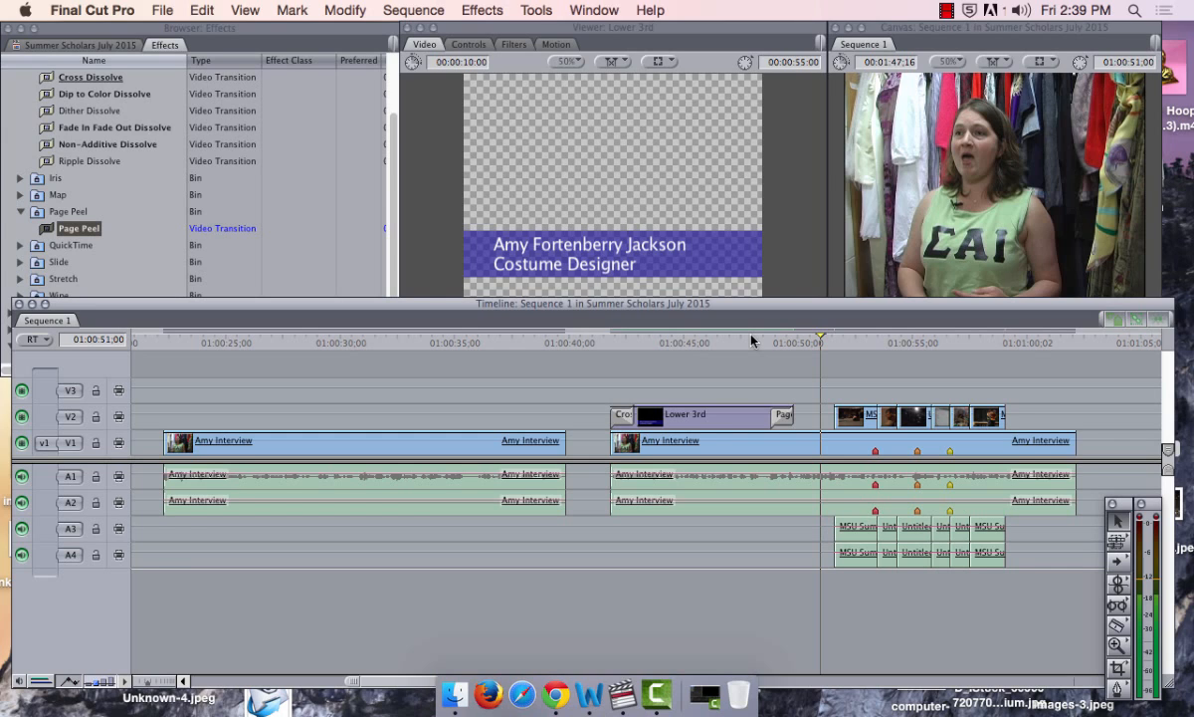
Replay the Page Peel, then undo it, leaving only the opening Cross Dissolve
click(752, 340)
key(space)
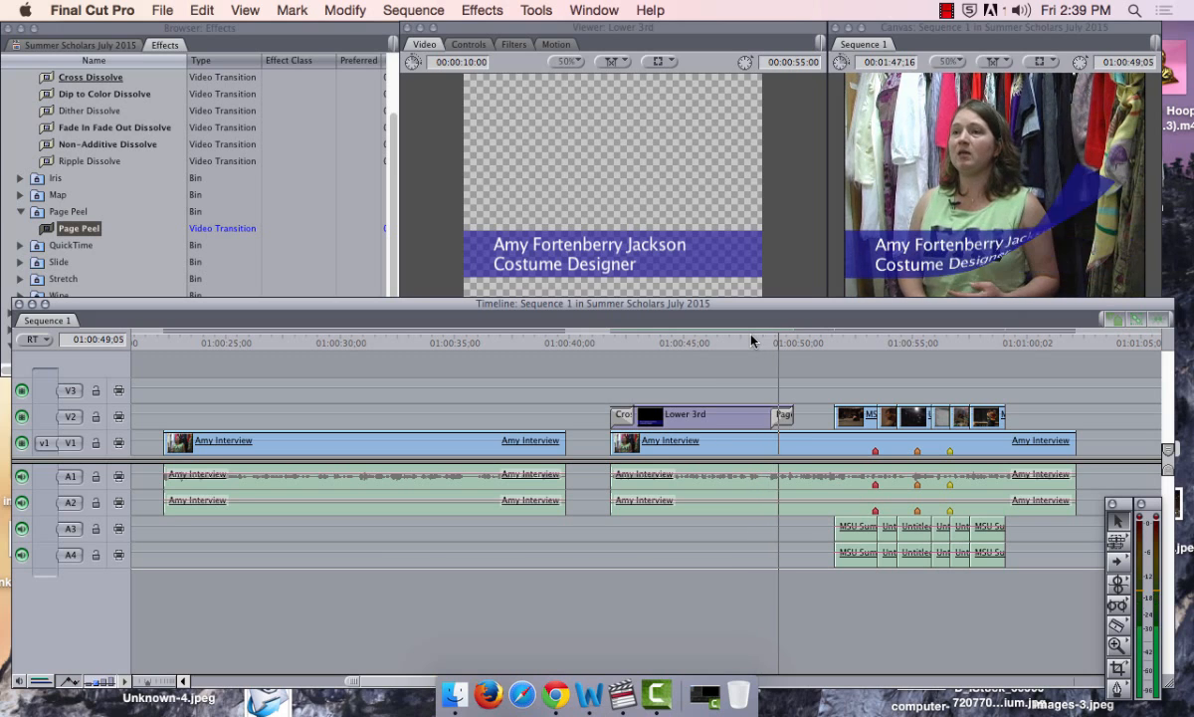
key(space)
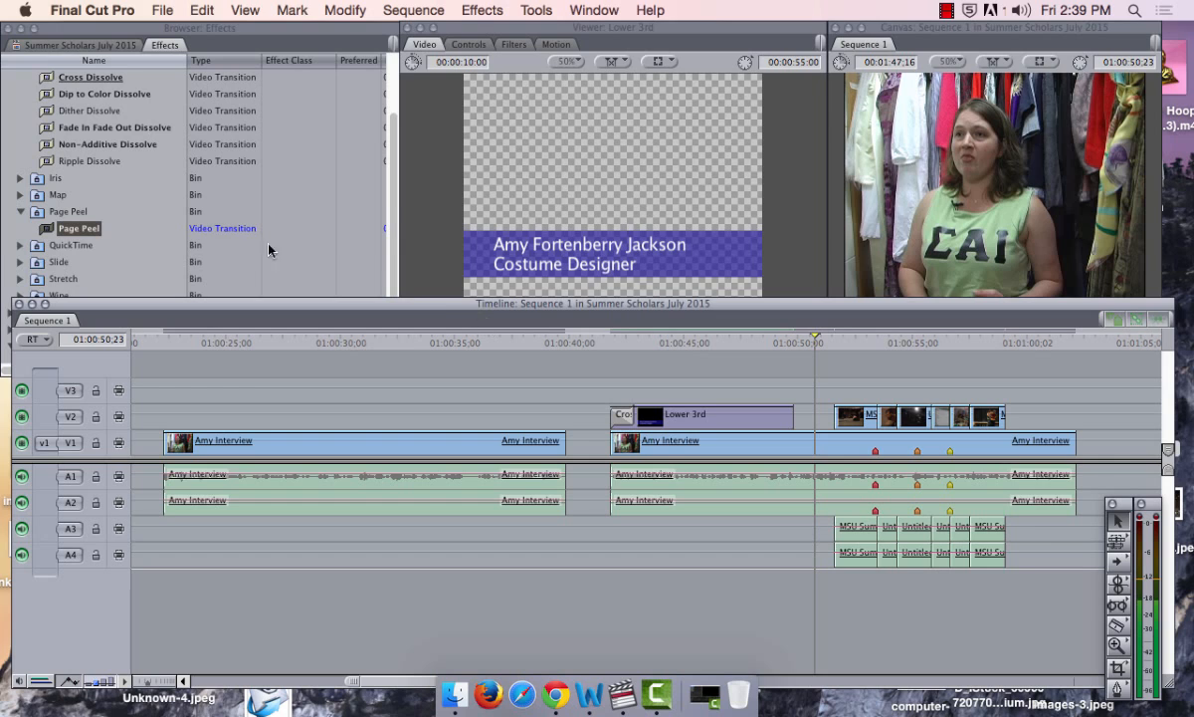
click(369, 189)
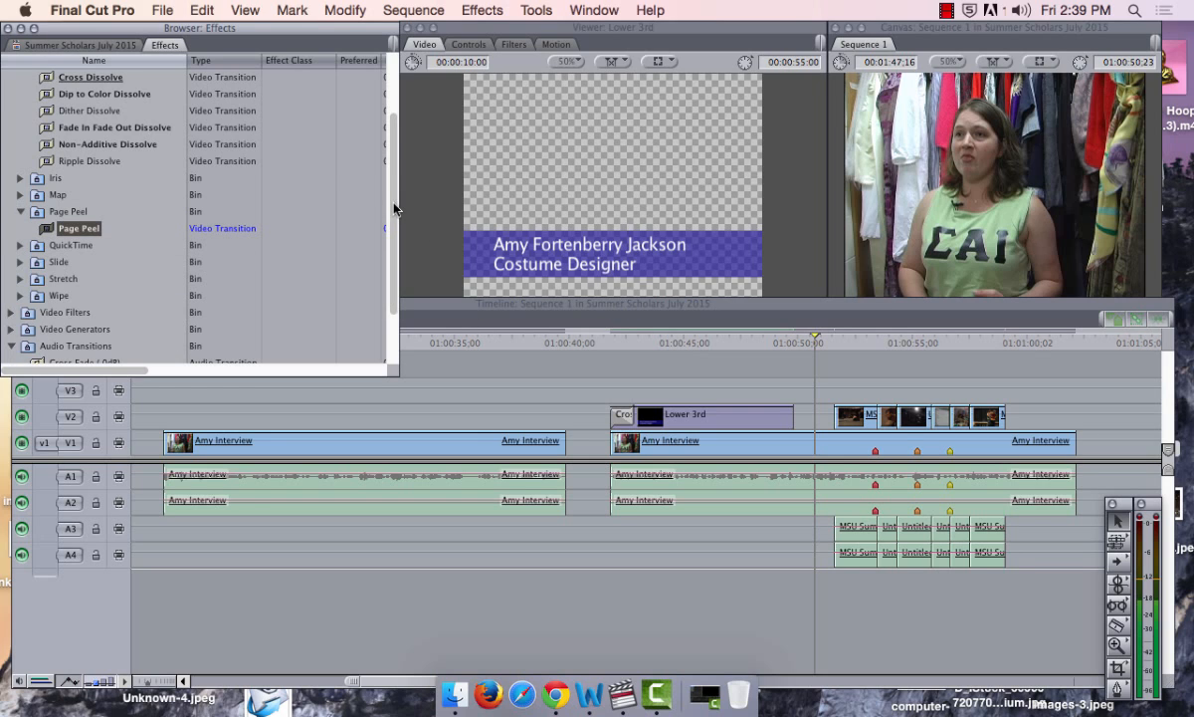
scroll(199, 180, up, 5)
Add a Cross Dissolve to the end of the Lower 3rd title on V2 and park the playhead at its start
click(46, 165)
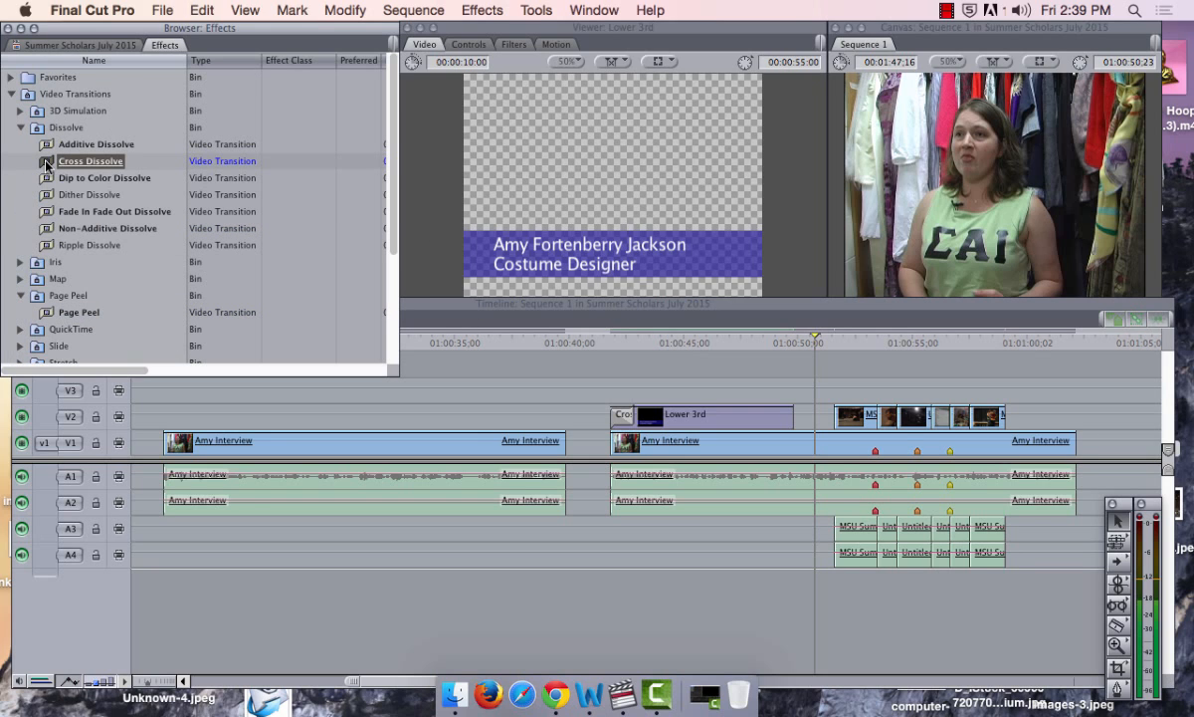
drag(45, 165, 772, 428)
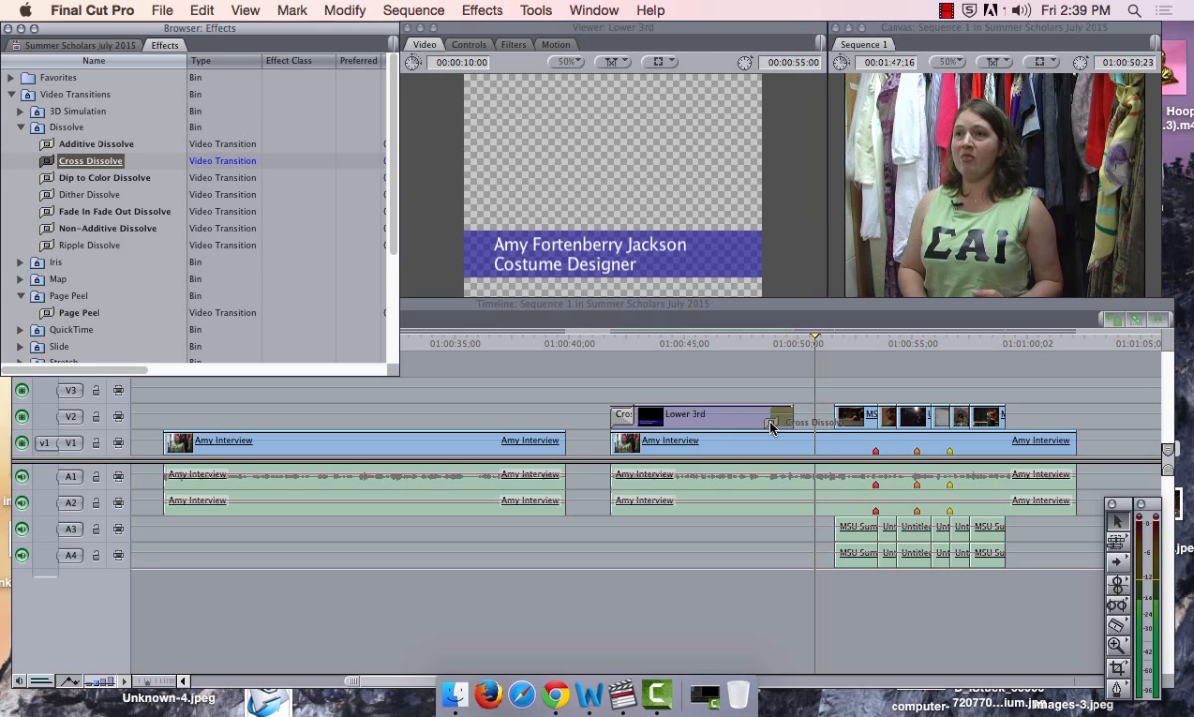
mouse_move(773, 428)
mouse_down()
mouse_move(727, 403)
mouse_move(783, 408)
mouse_move(781, 426)
mouse_up()
drag(781, 426, 782, 424)
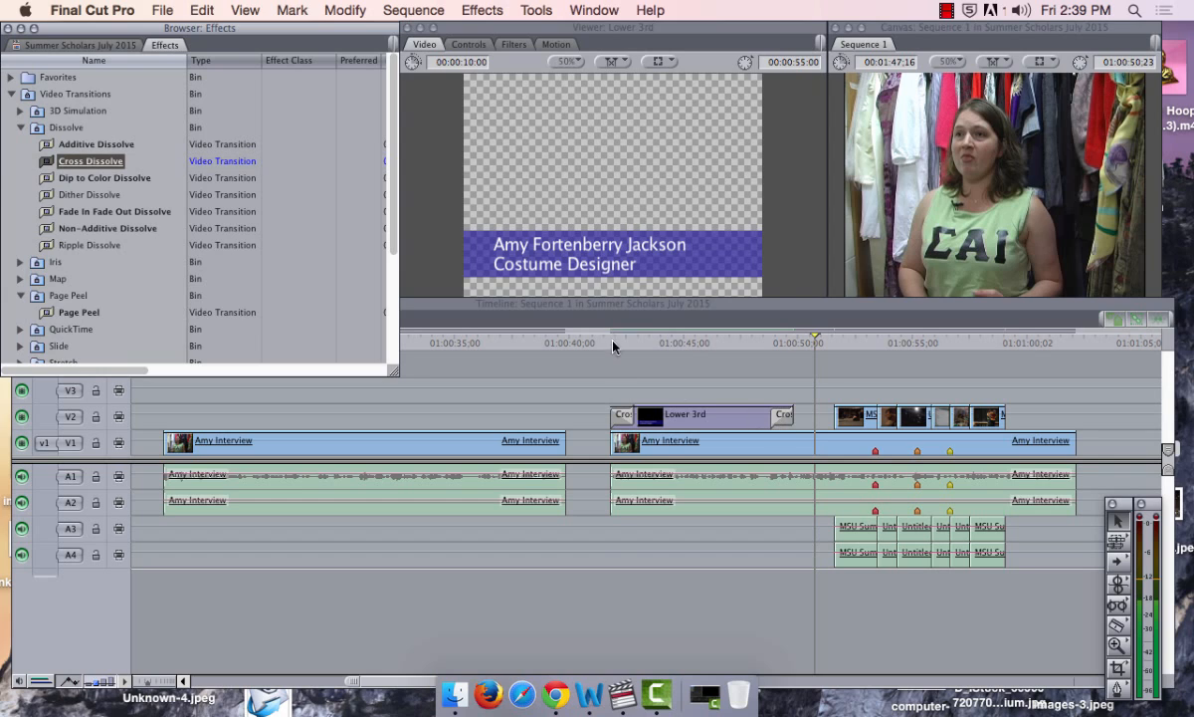
click(613, 345)
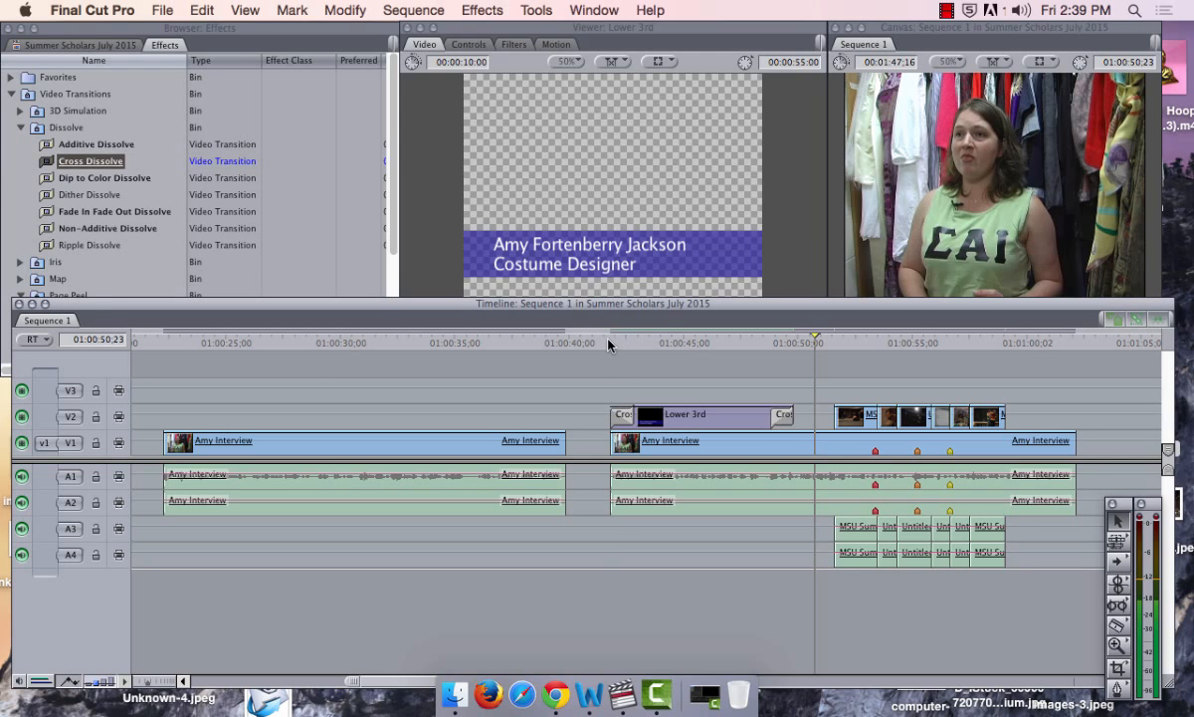
click(610, 343)
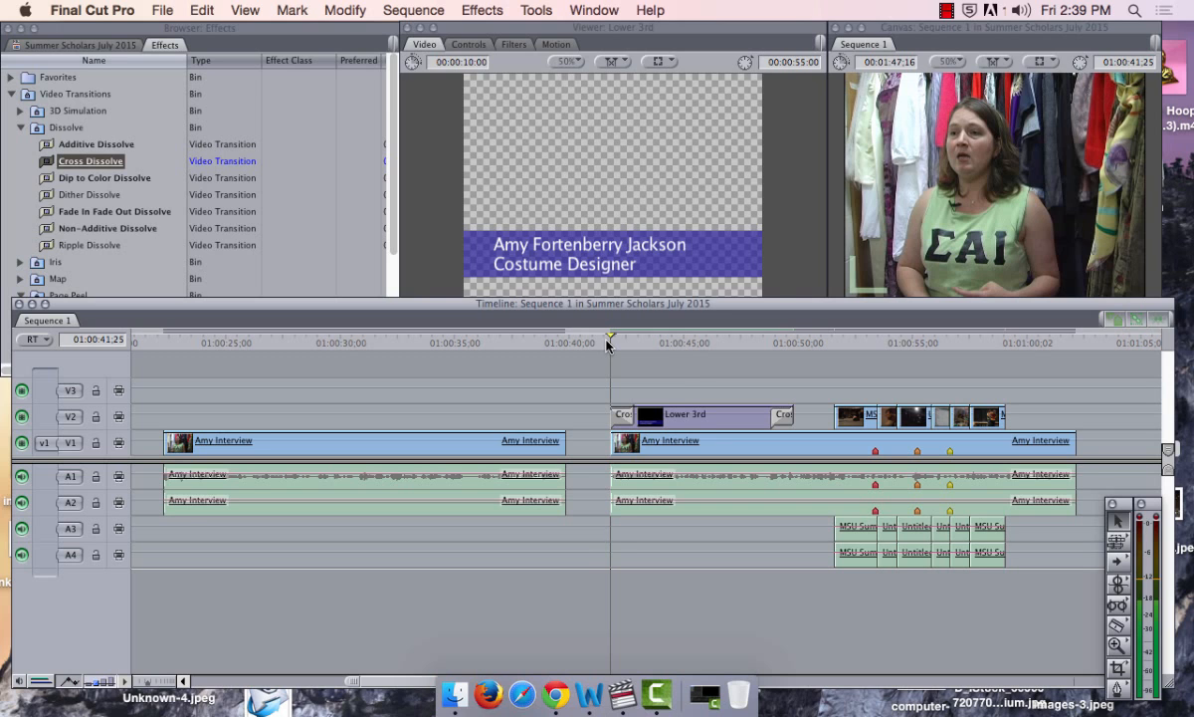
key(space)
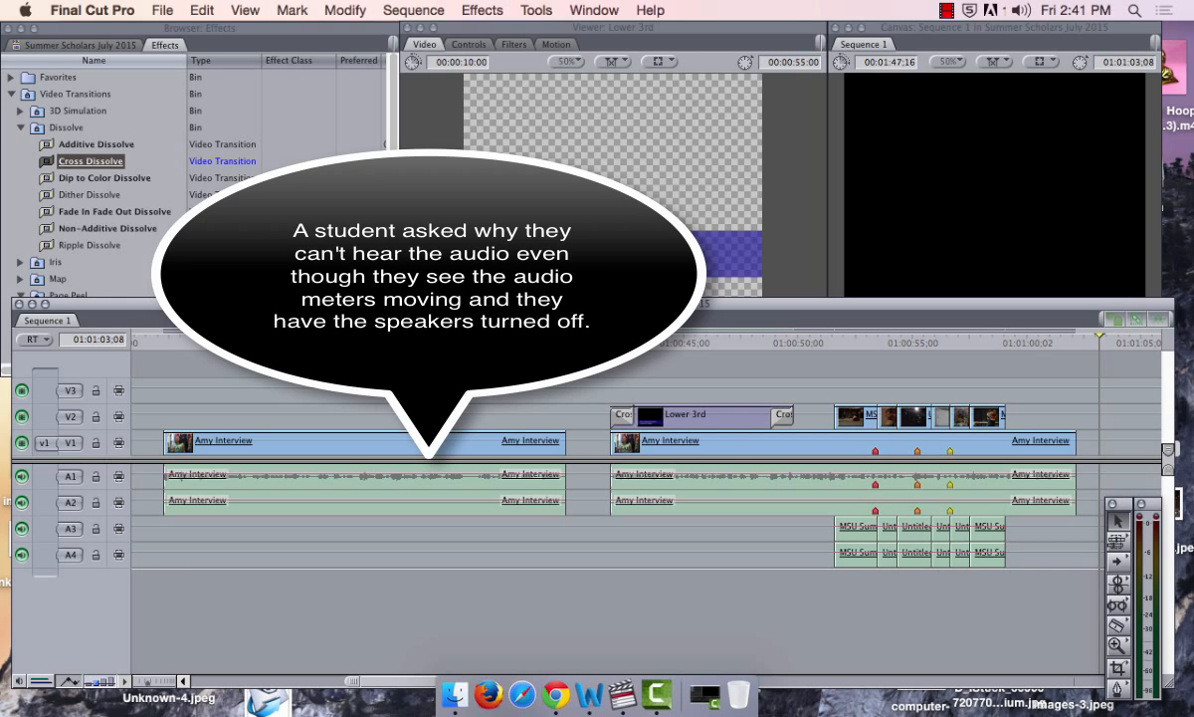
click(122, 8)
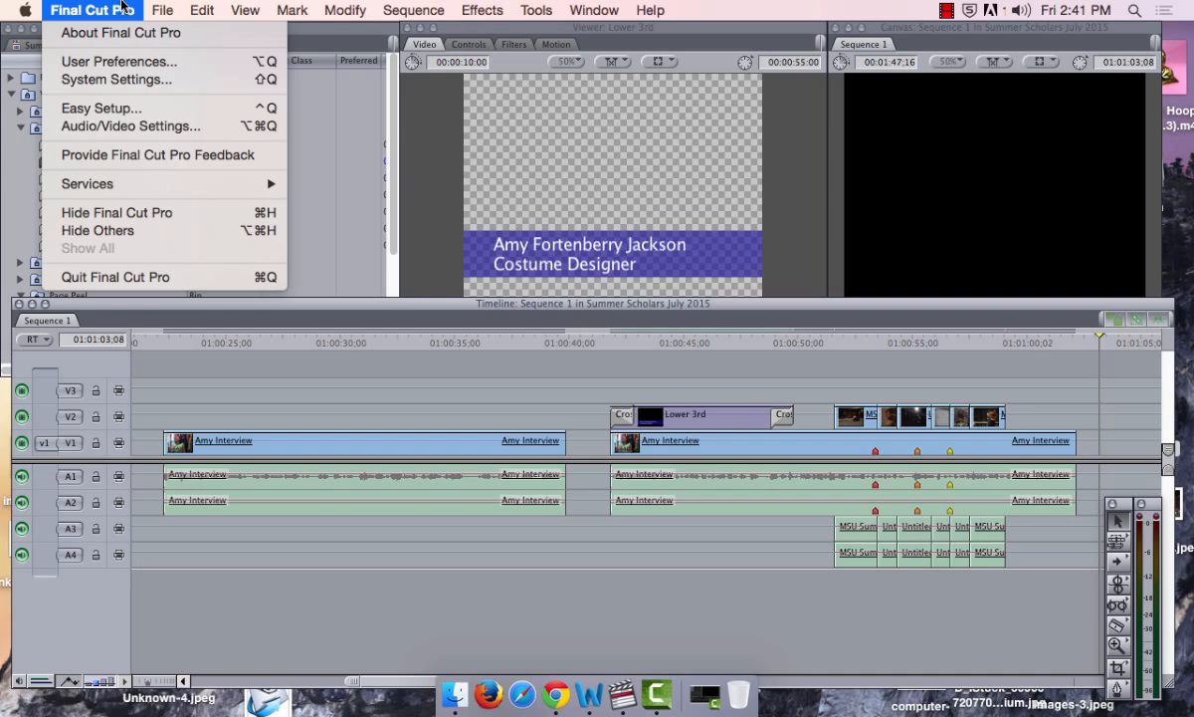
click(201, 132)
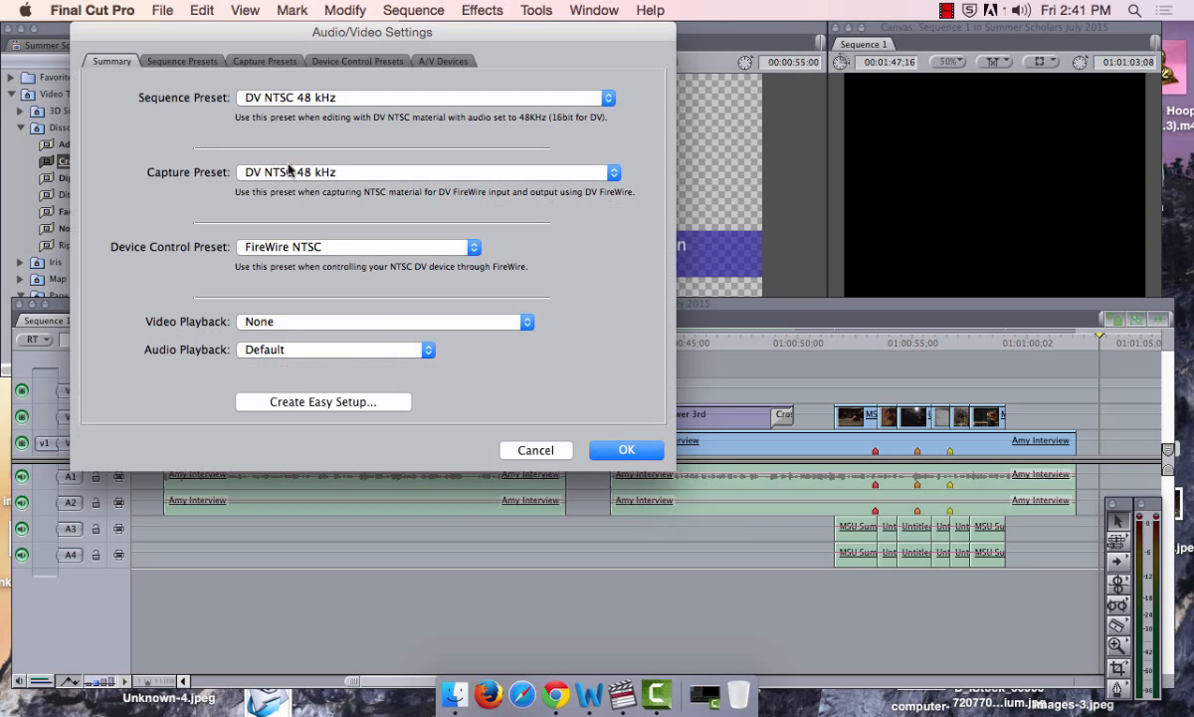
click(373, 329)
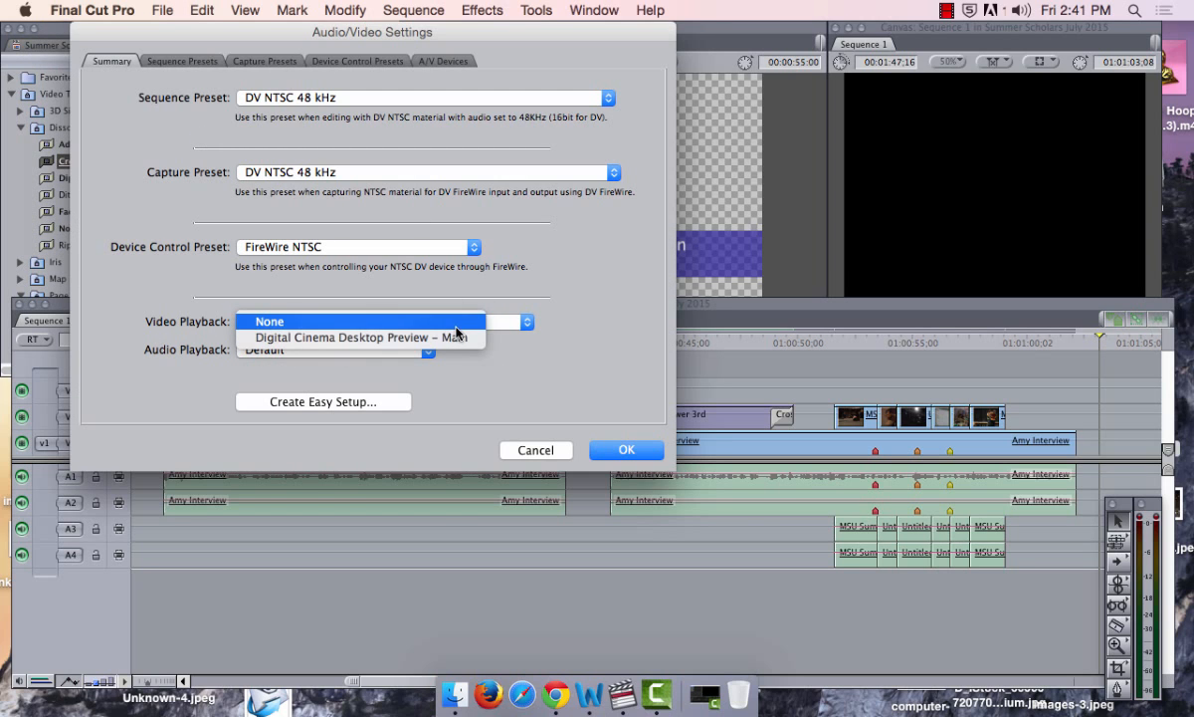
click(383, 362)
click(383, 355)
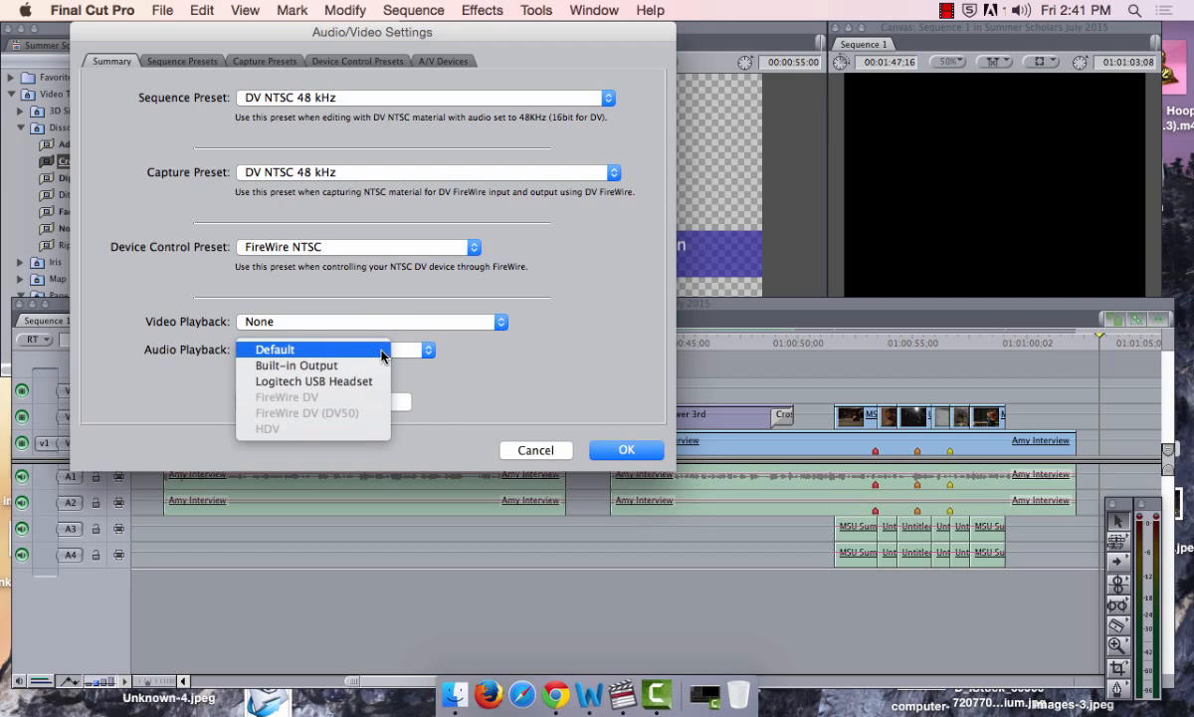
click(503, 366)
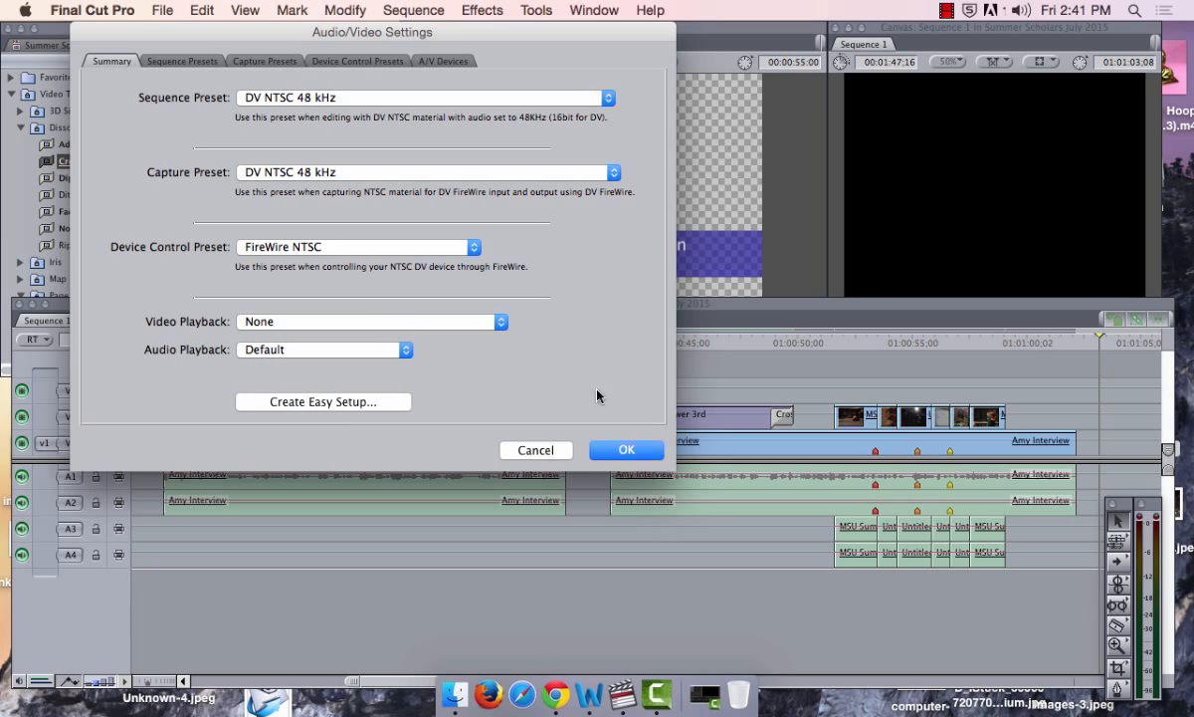
click(404, 349)
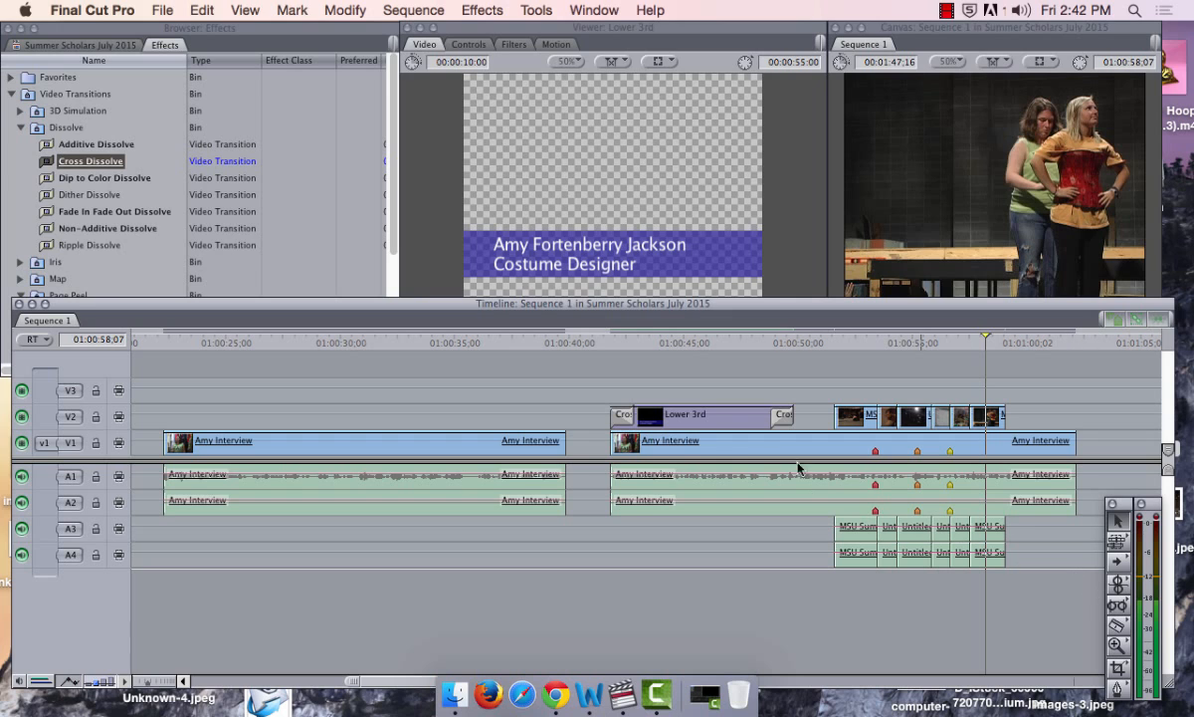
Save all open projects and put the playhead at the start of Lower 3rd
click(162, 9)
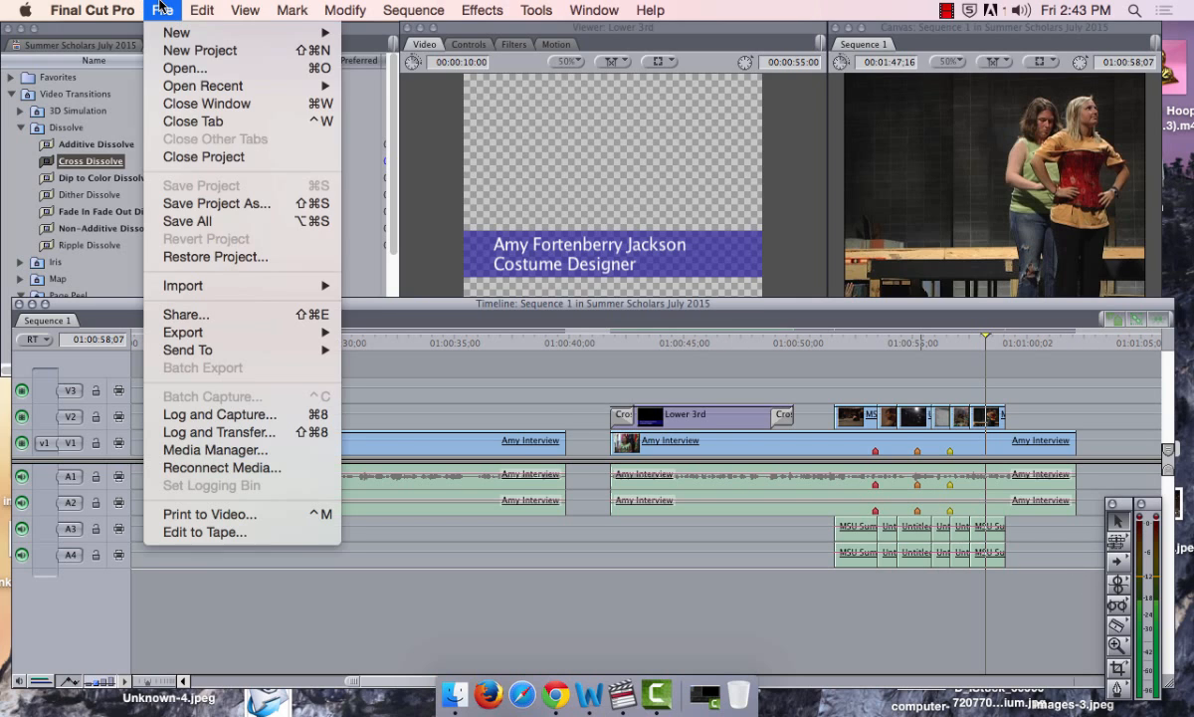
click(266, 221)
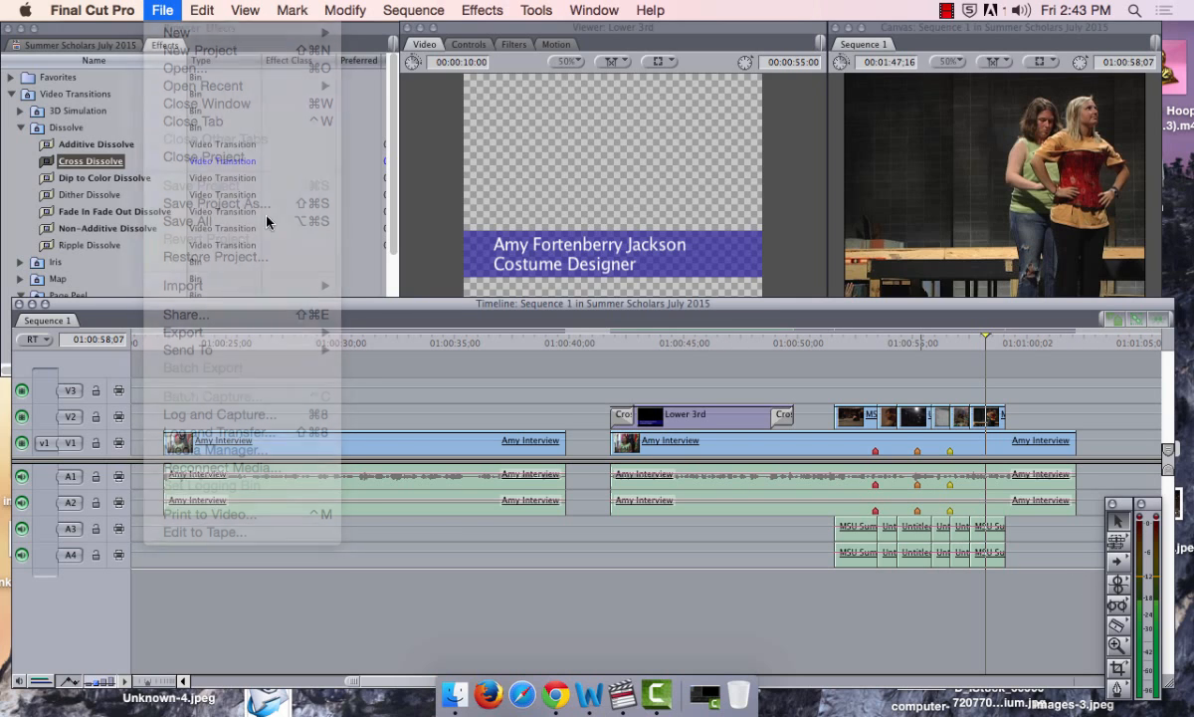
click(612, 340)
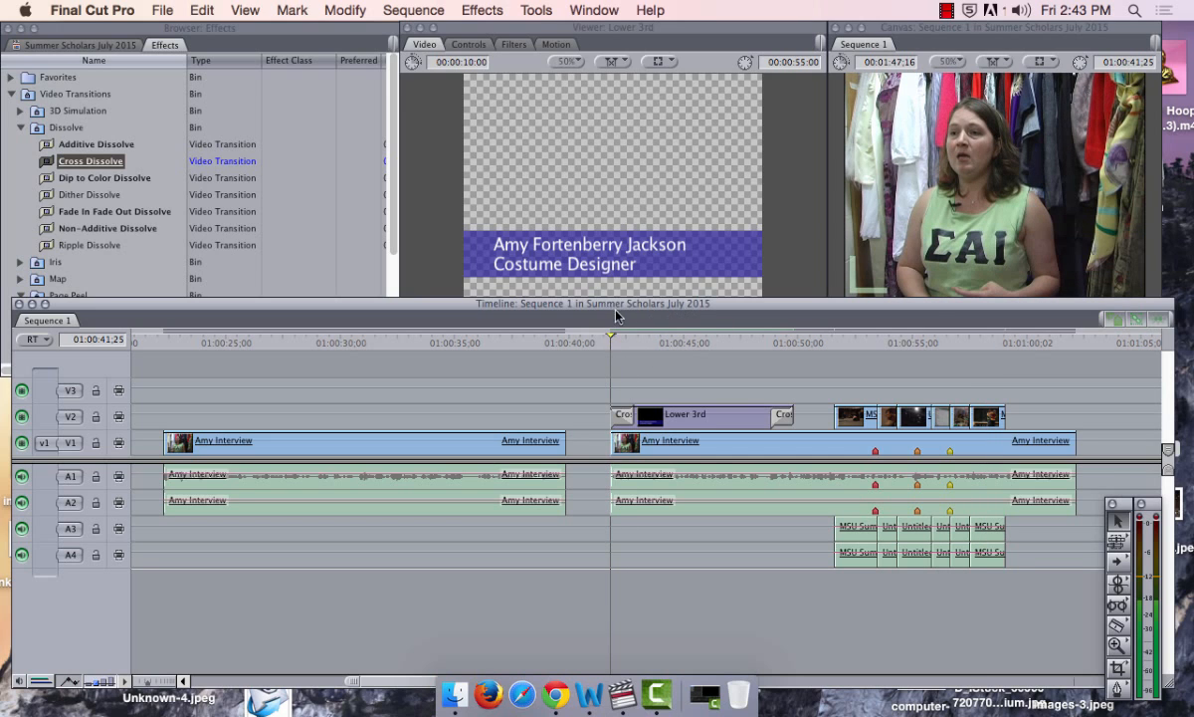
Open the Audio Mixer and pull the A3 and A4 faders to -inf during playback, ending at 01:00:51:03
click(595, 9)
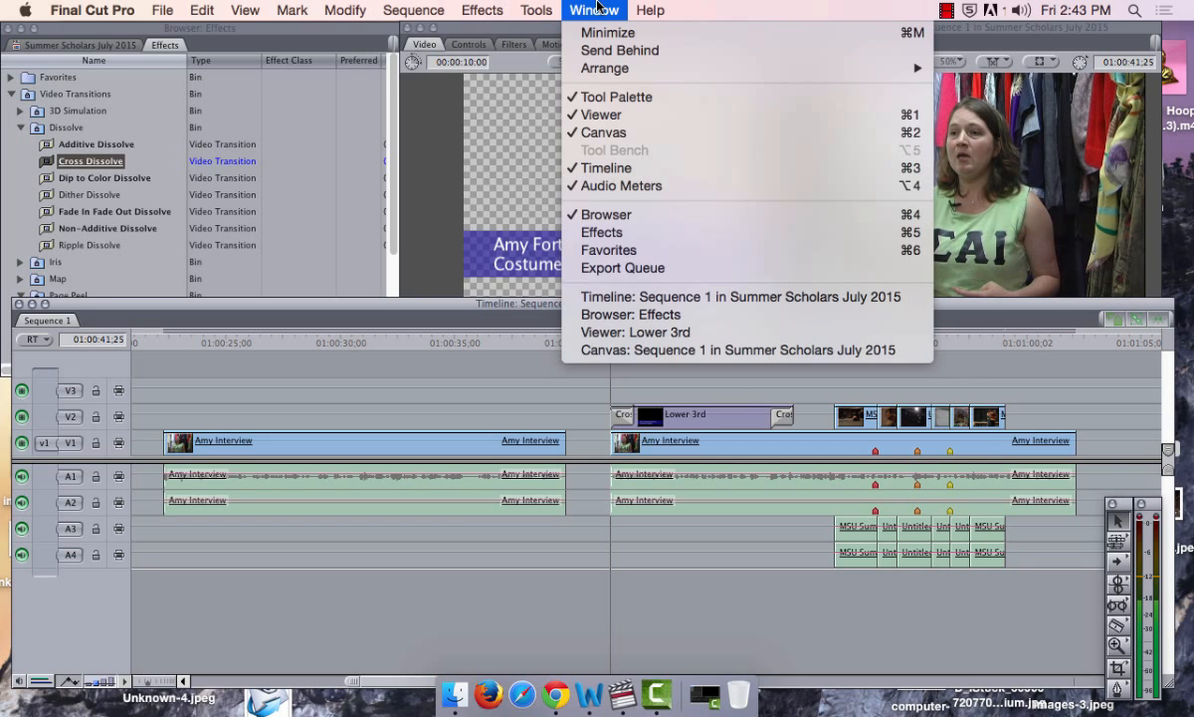
mouse_move(537, 8)
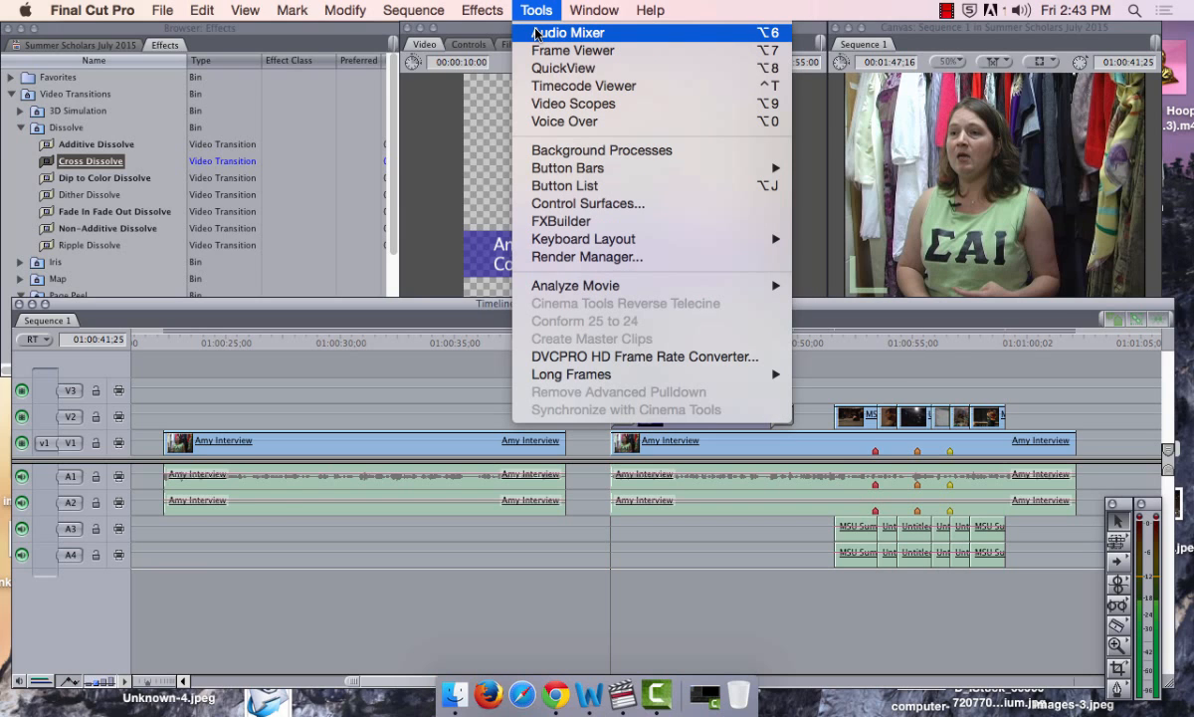
click(535, 33)
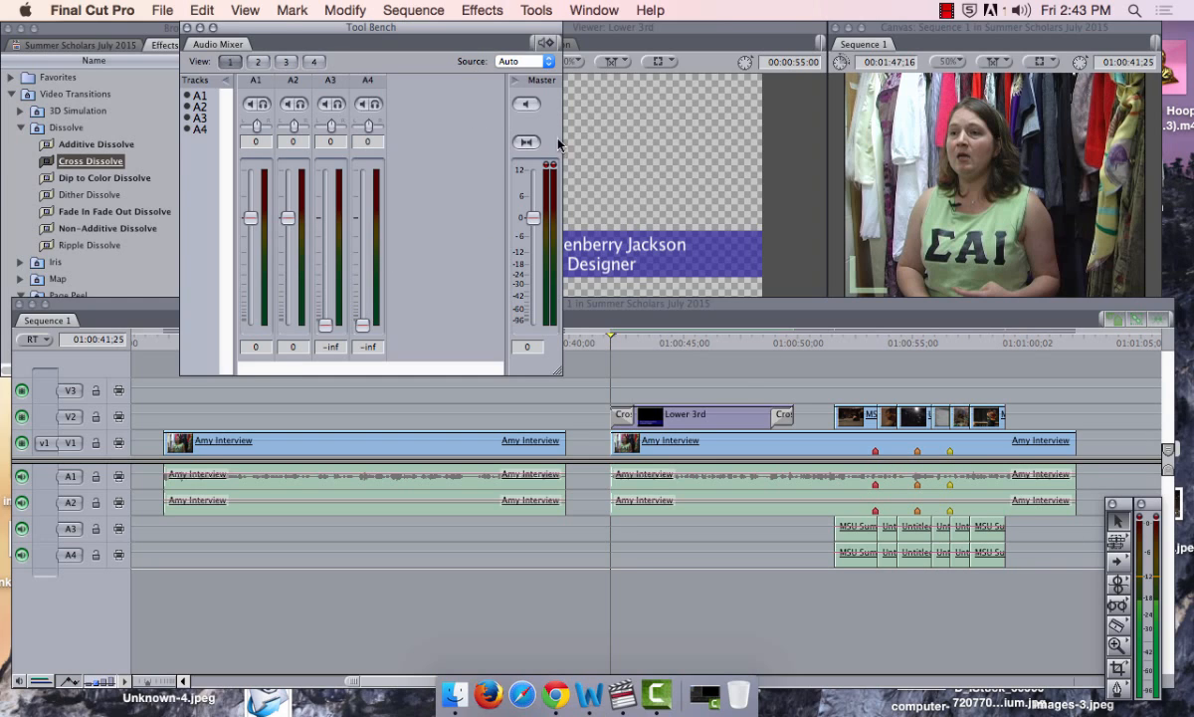
key(space)
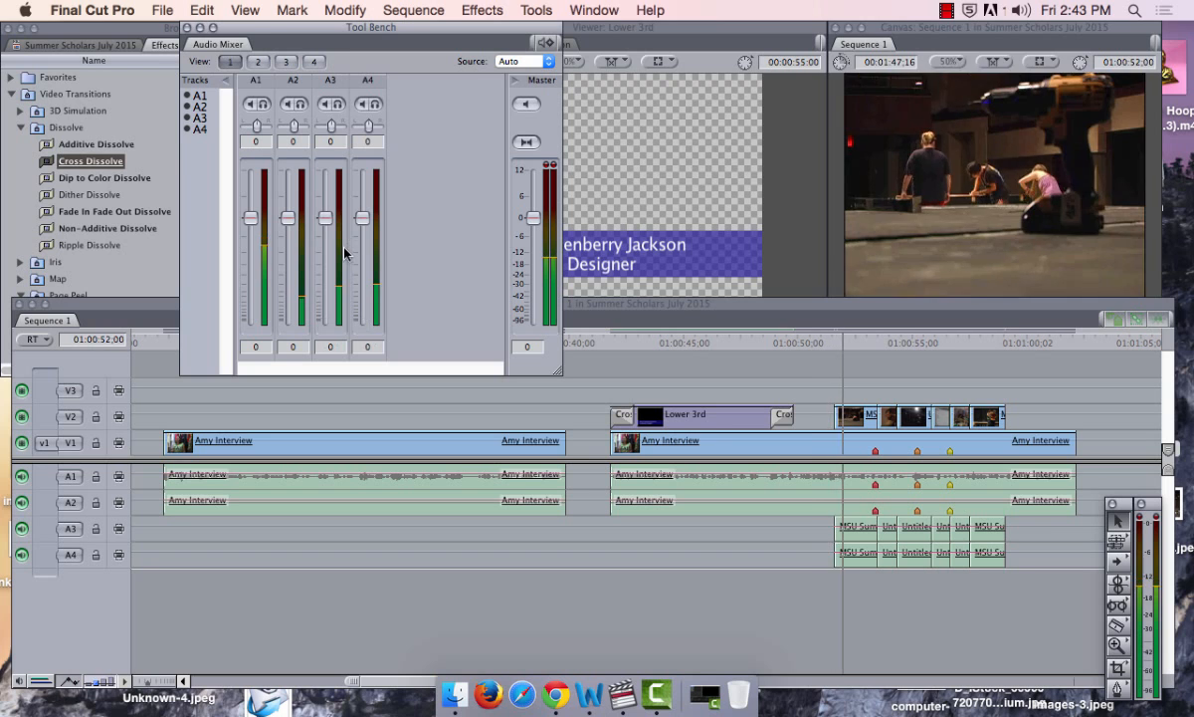
drag(329, 219, 326, 261)
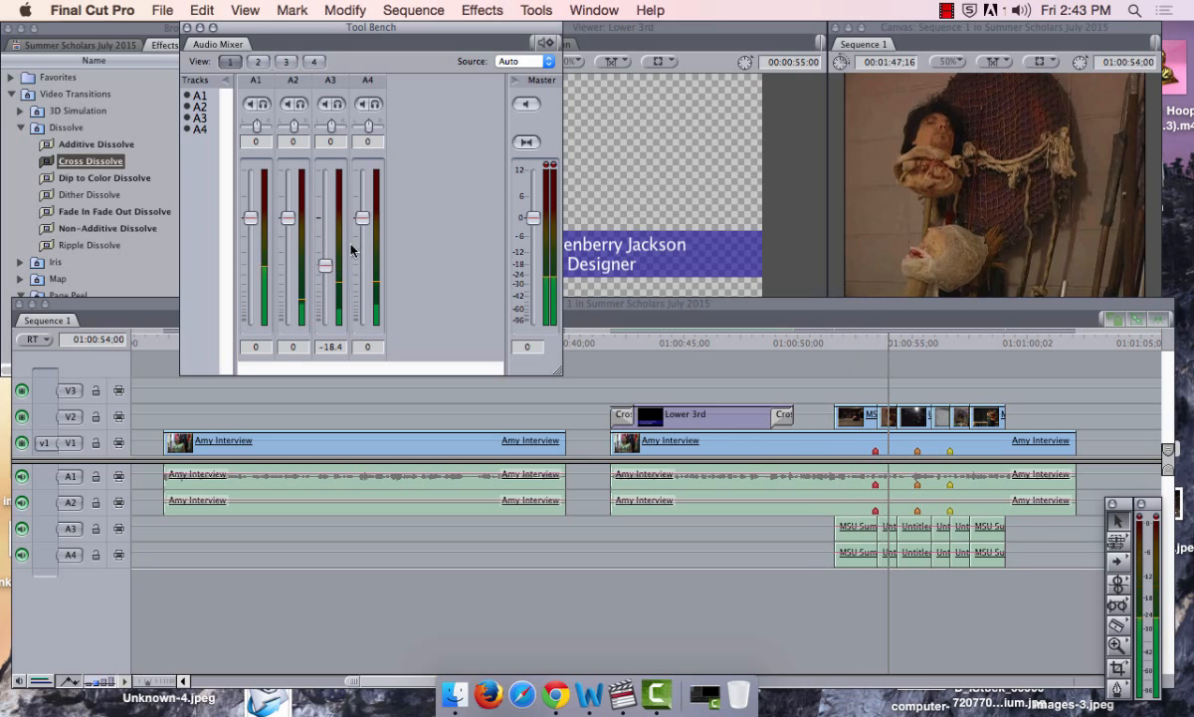
drag(363, 219, 364, 325)
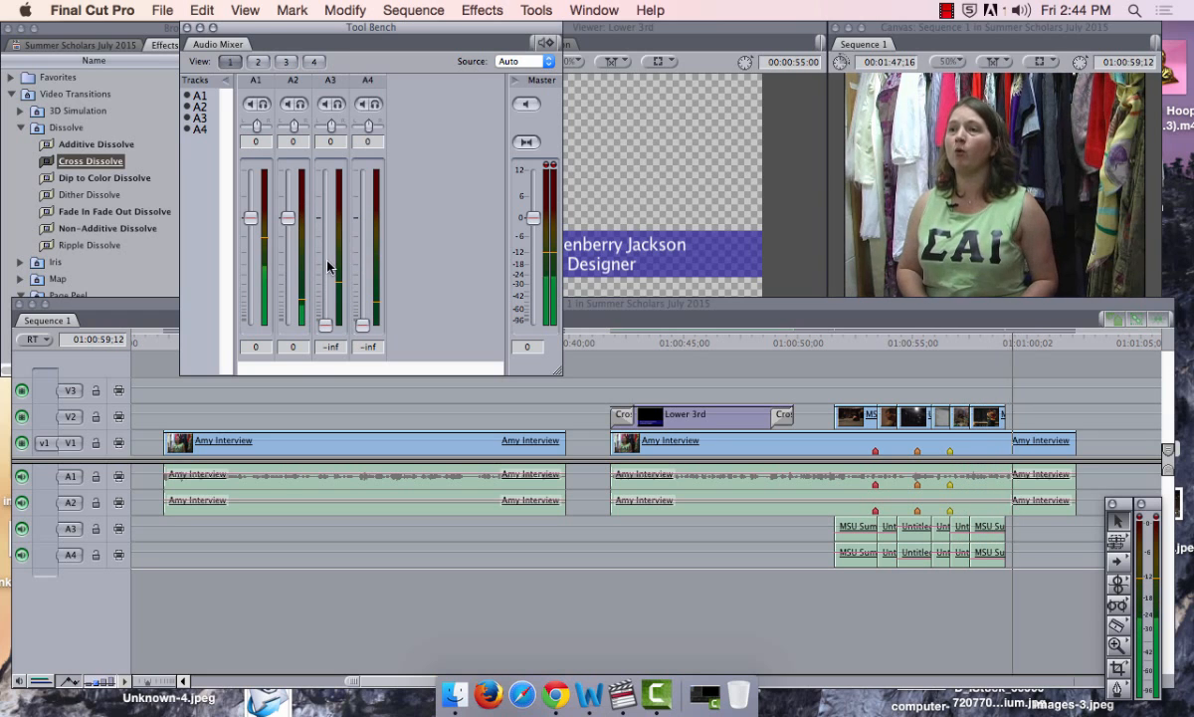
drag(326, 265, 326, 326)
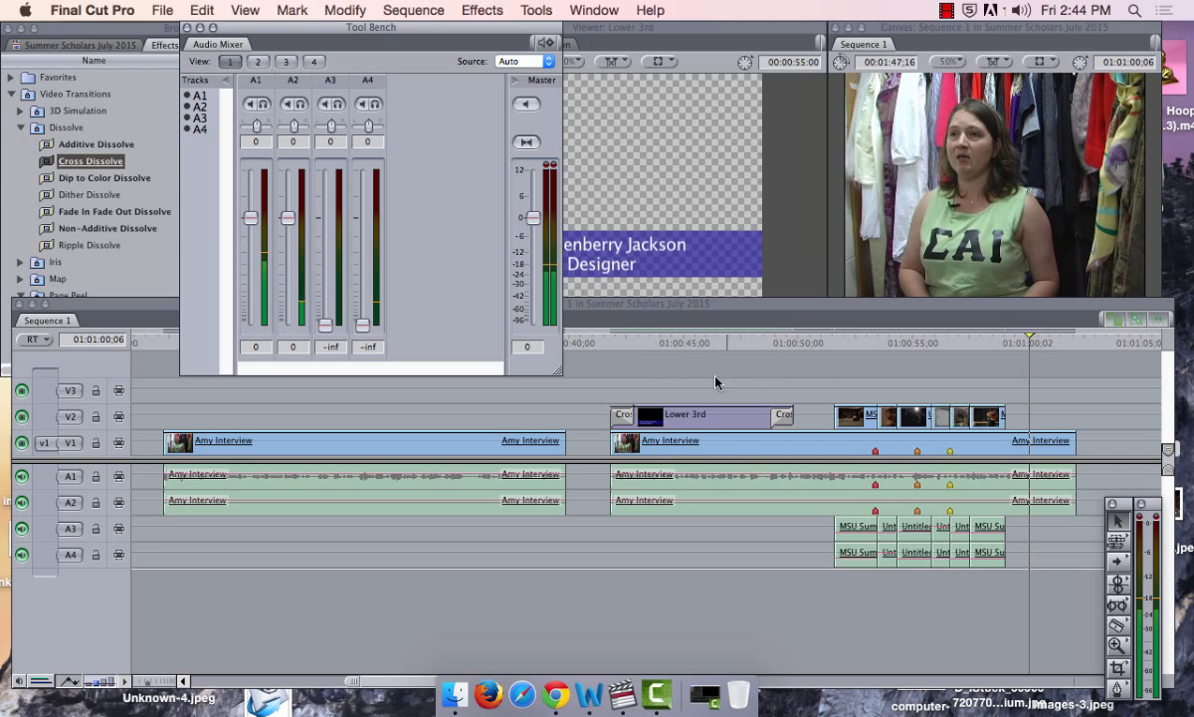
click(820, 344)
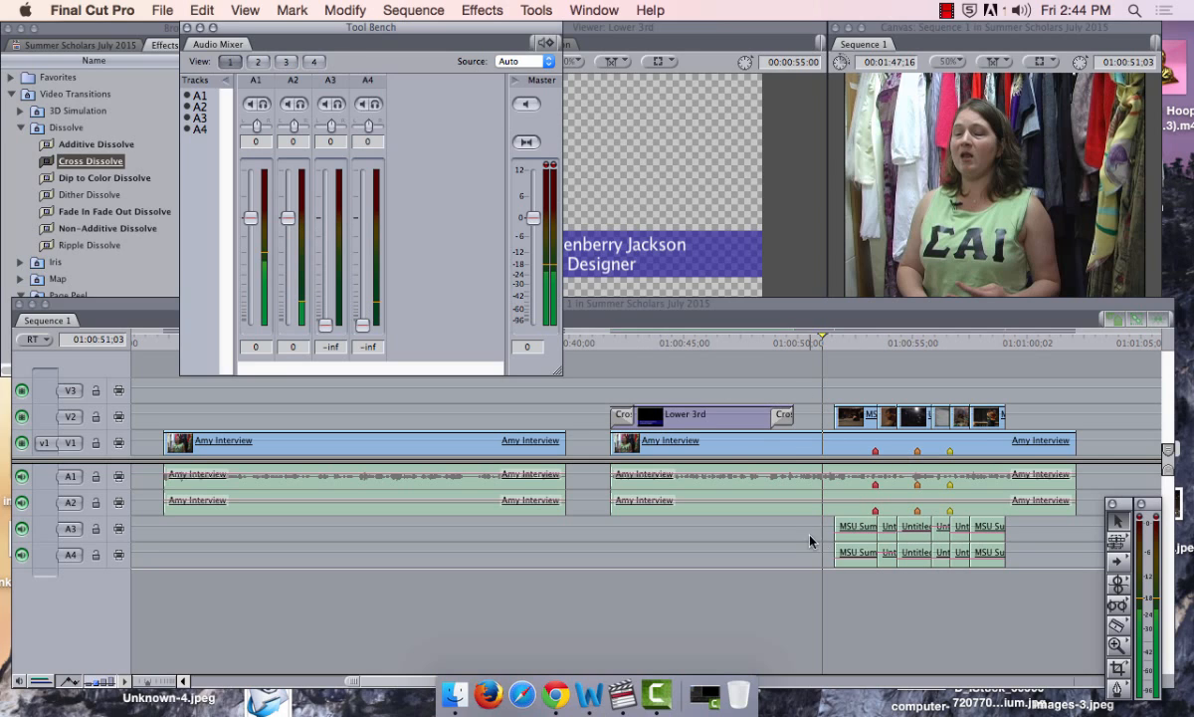
Select the first MSU music clip and look through its context menu and the Modify menu
click(854, 537)
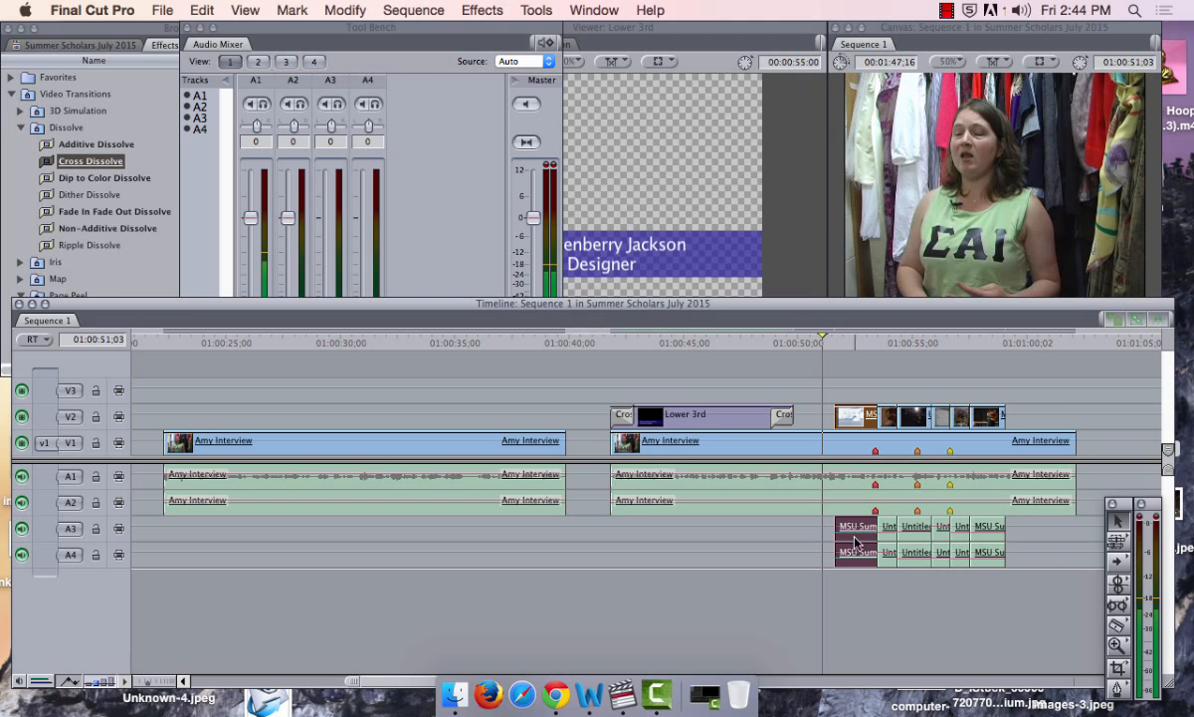
right_click(855, 540)
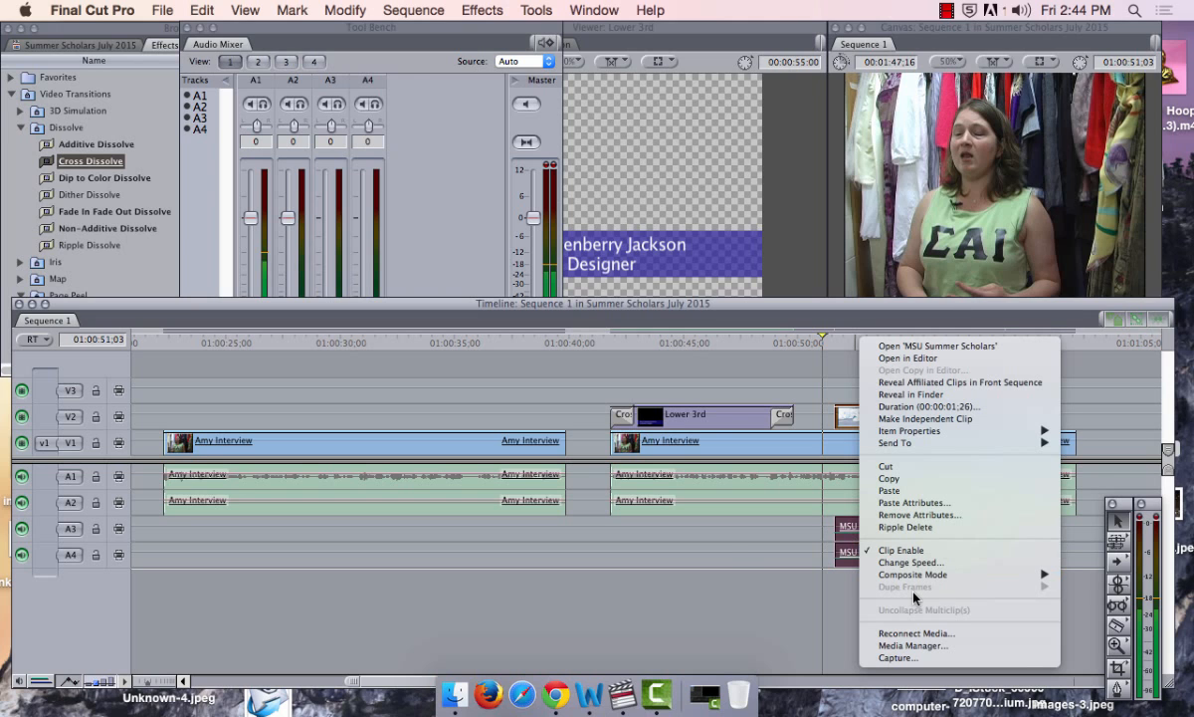
click(732, 560)
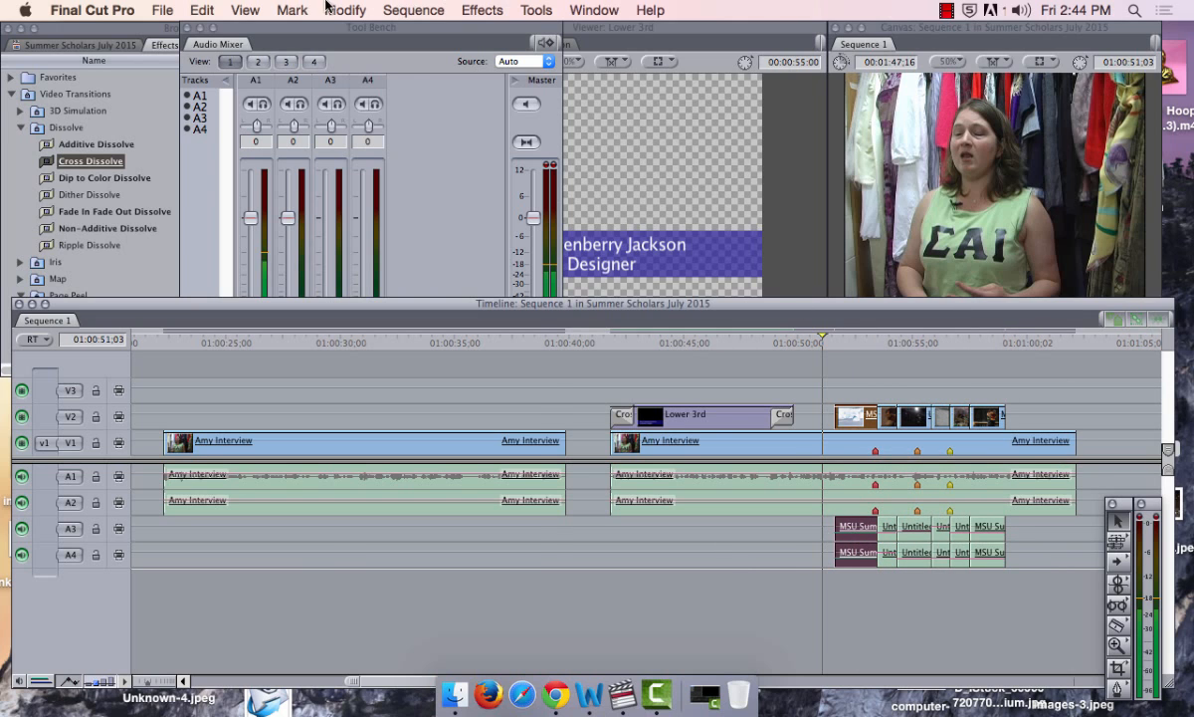
click(292, 10)
mouse_move(254, 8)
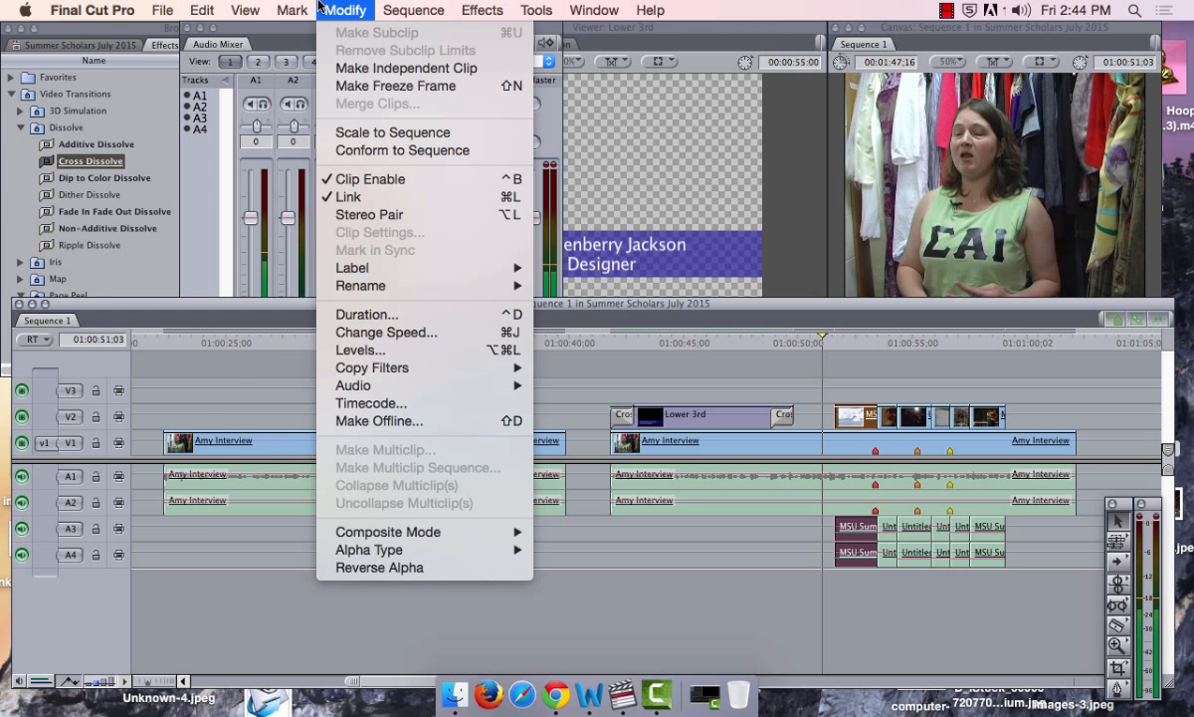
click(320, 6)
click(337, 8)
Marquee-select the MSU clips on V2, A3 and A4 and make them a Stereo Pair
click(928, 565)
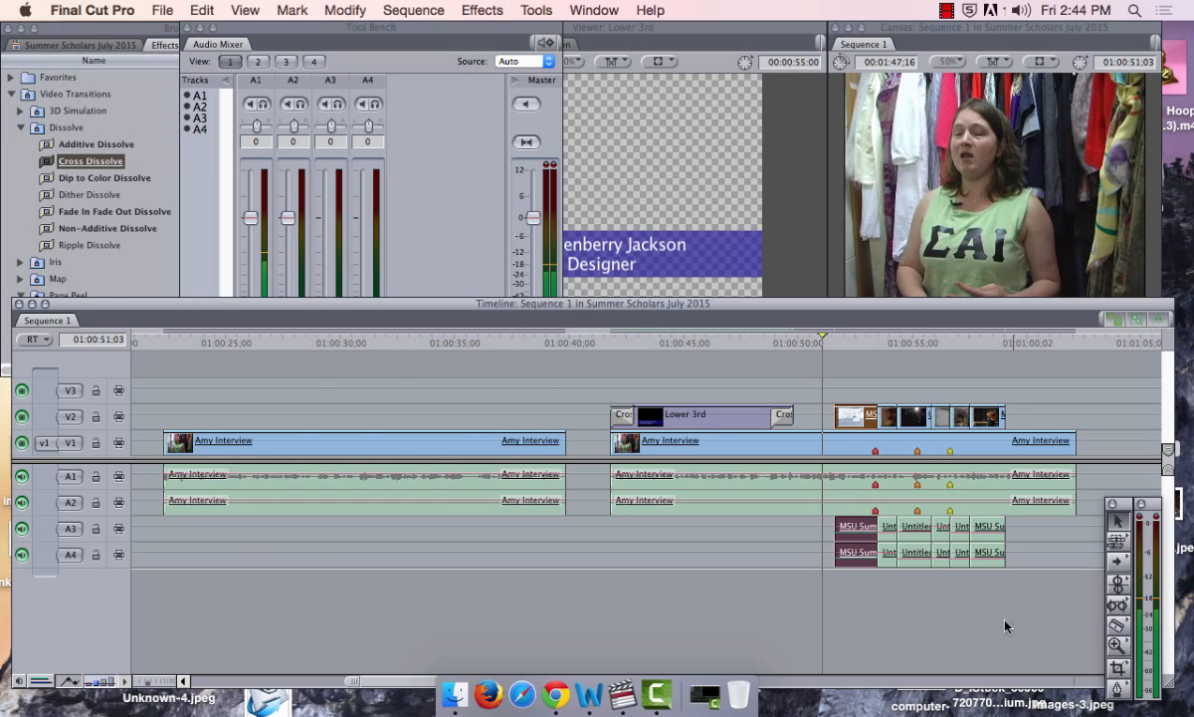
drag(1004, 609, 834, 545)
click(348, 9)
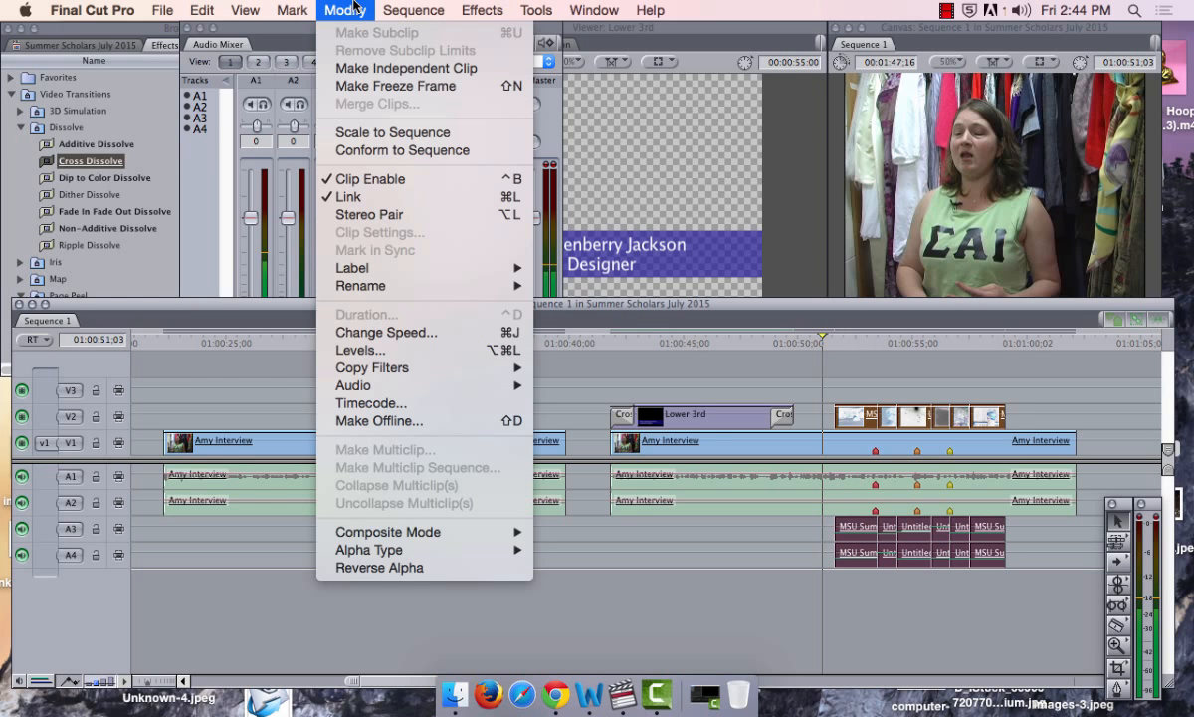
click(438, 216)
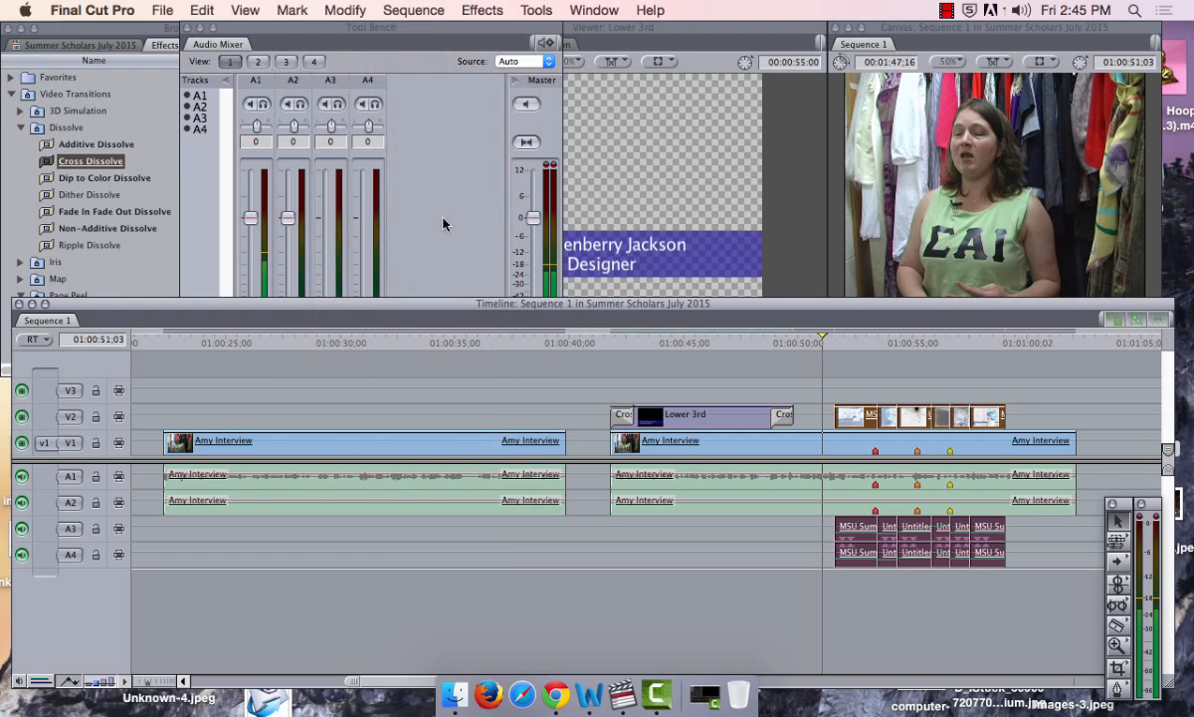
Reselect the MSU and Untitled music clips, confirm the stereo pairing, and bring the Audio Mixer forward
click(765, 552)
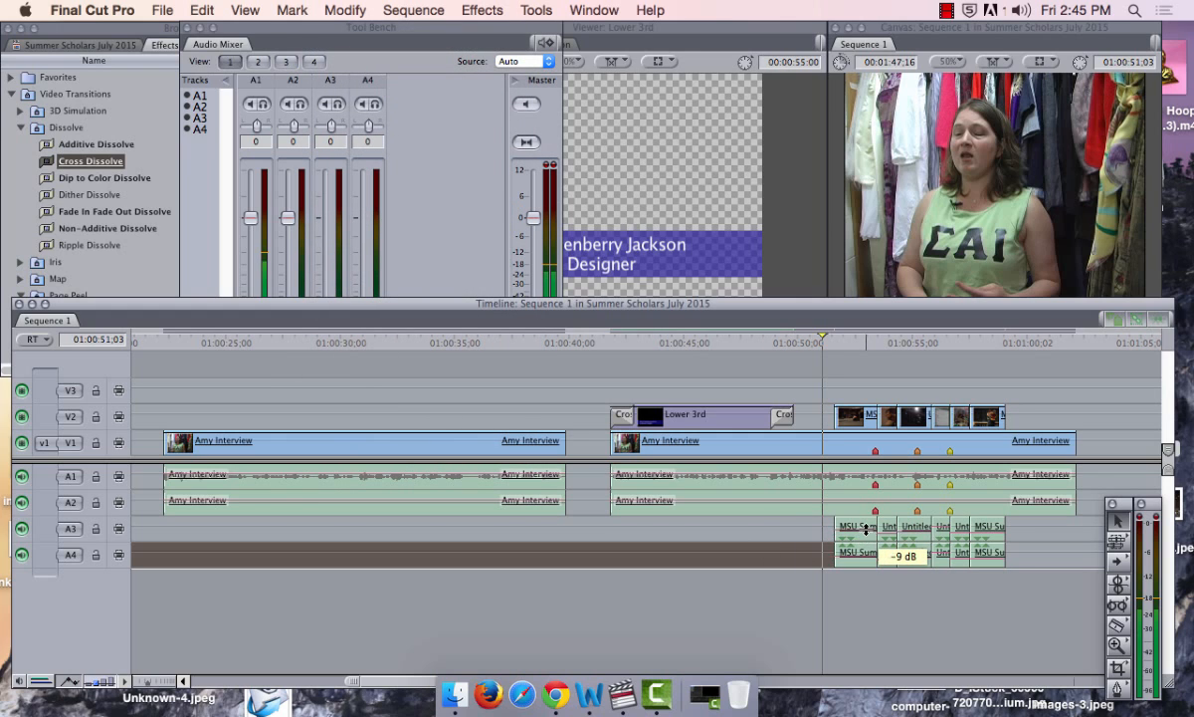
click(791, 528)
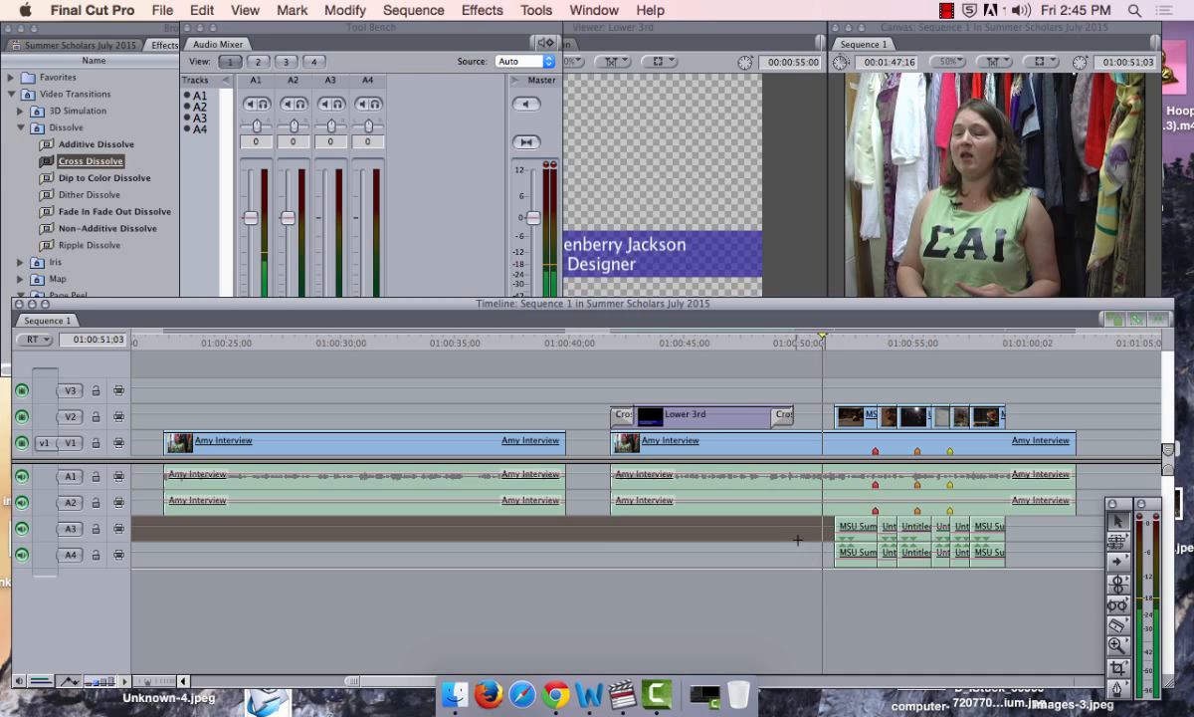
drag(797, 539, 1008, 579)
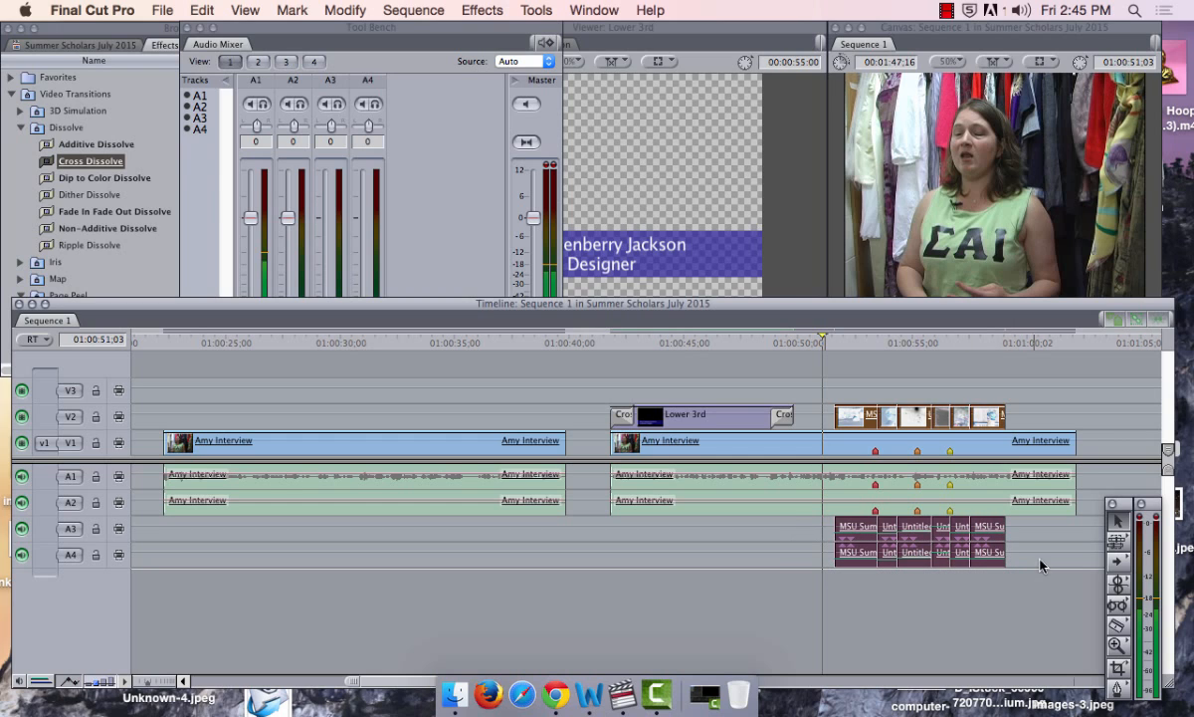
drag(796, 526, 1006, 560)
click(343, 8)
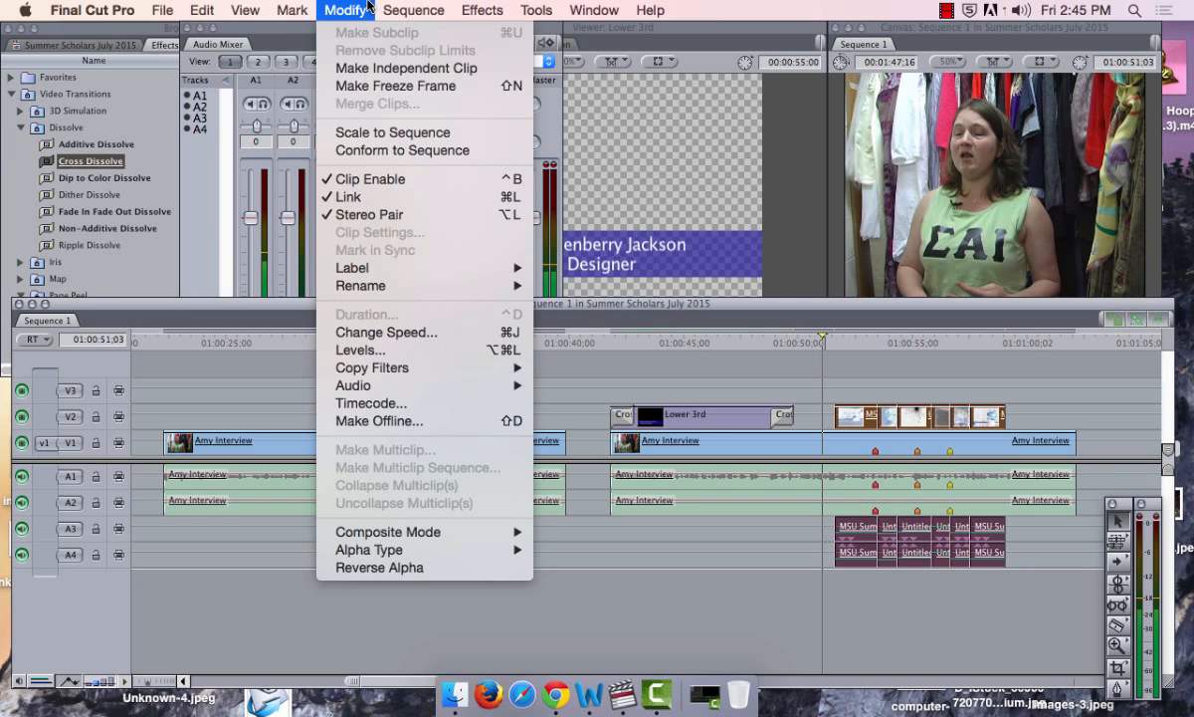
click(347, 10)
click(348, 39)
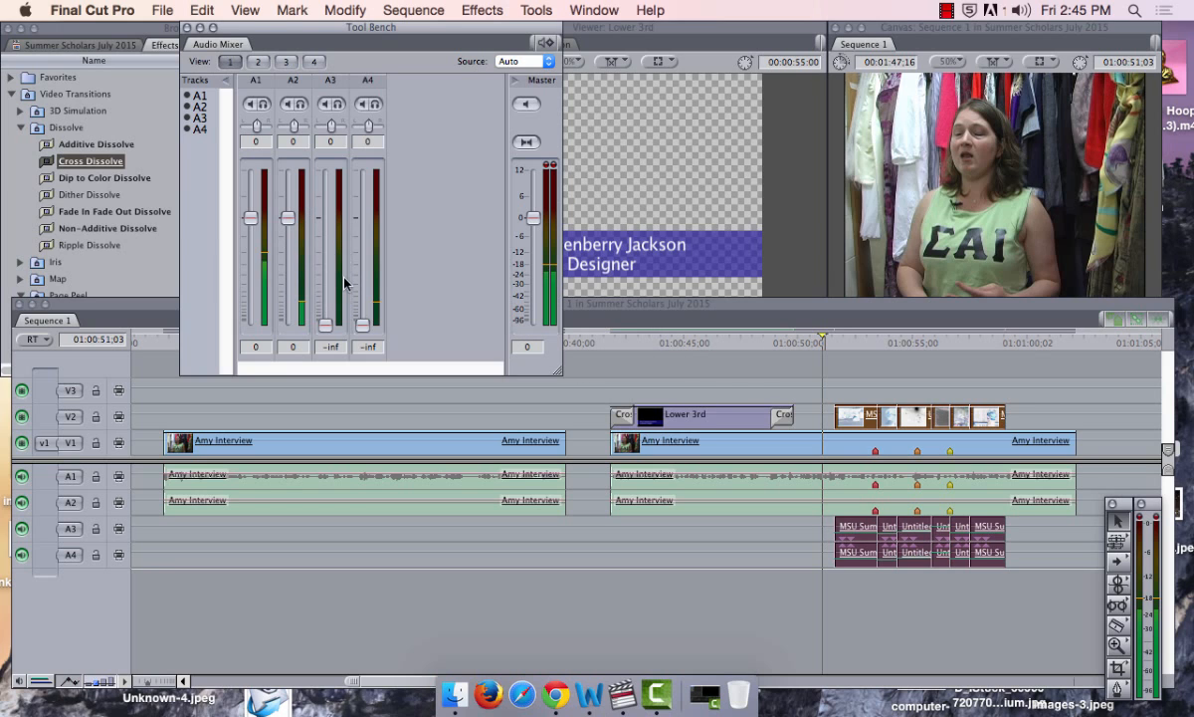
During playback, drag the A3/A4 music faders down to about -31.6 dB, then return to the timeline
key(space)
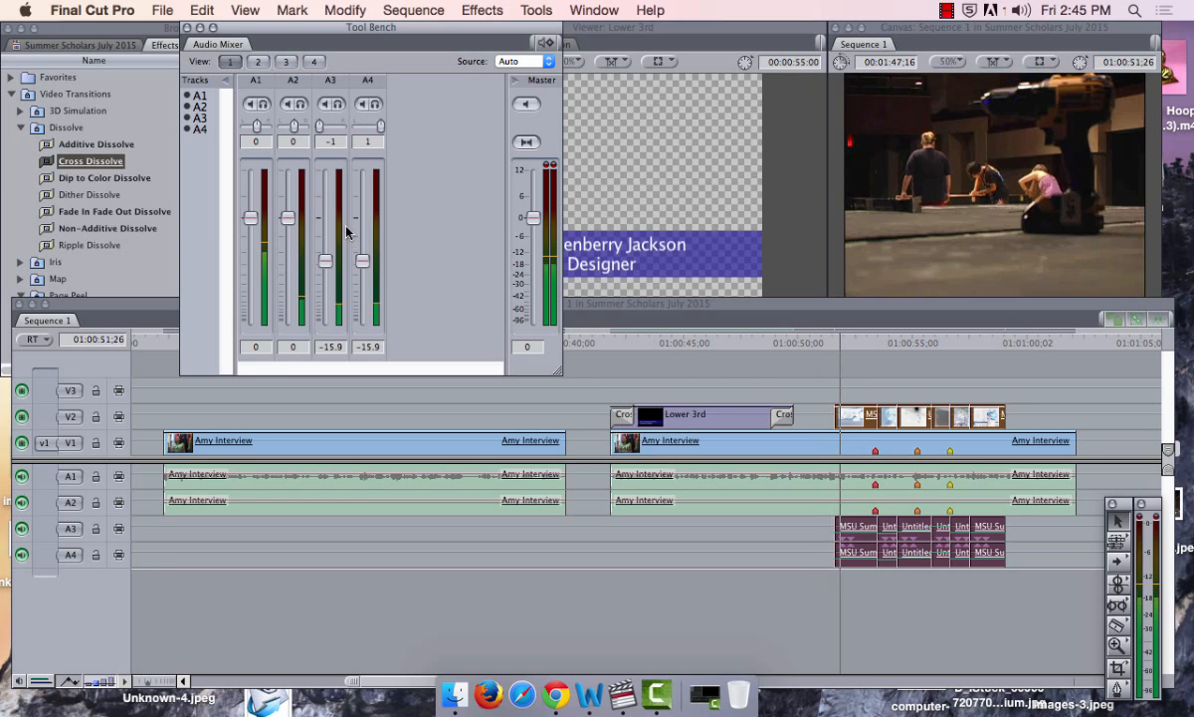
drag(325, 262, 328, 294)
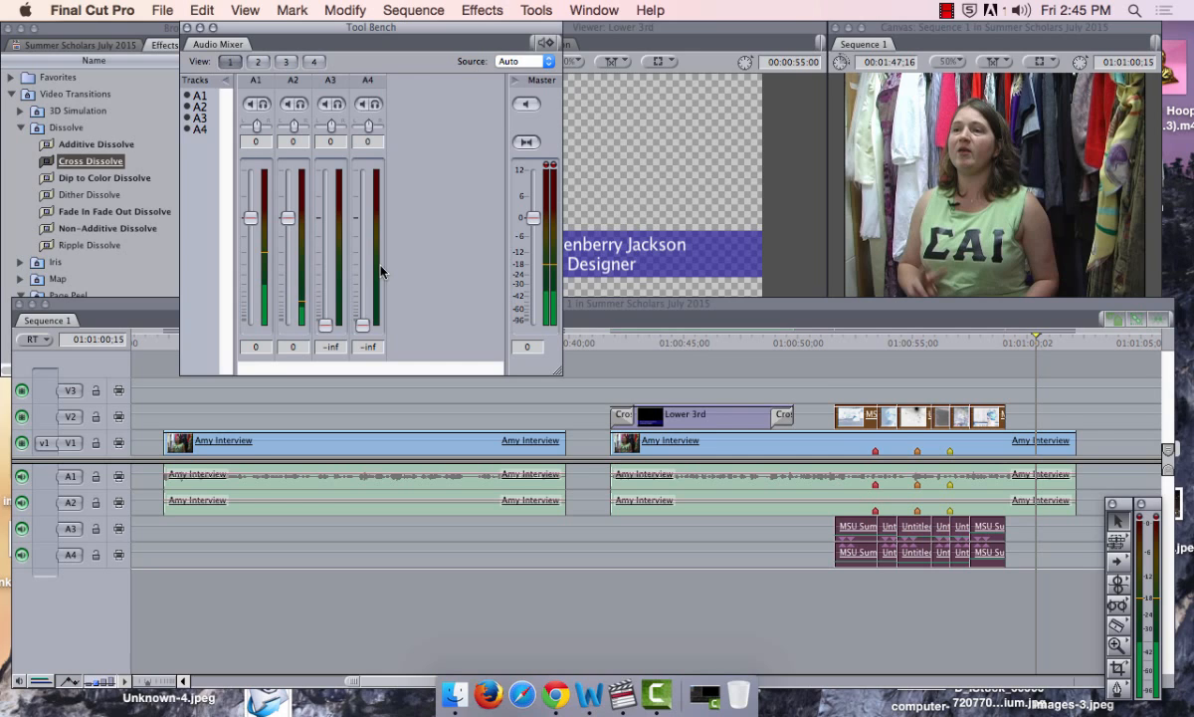
click(820, 395)
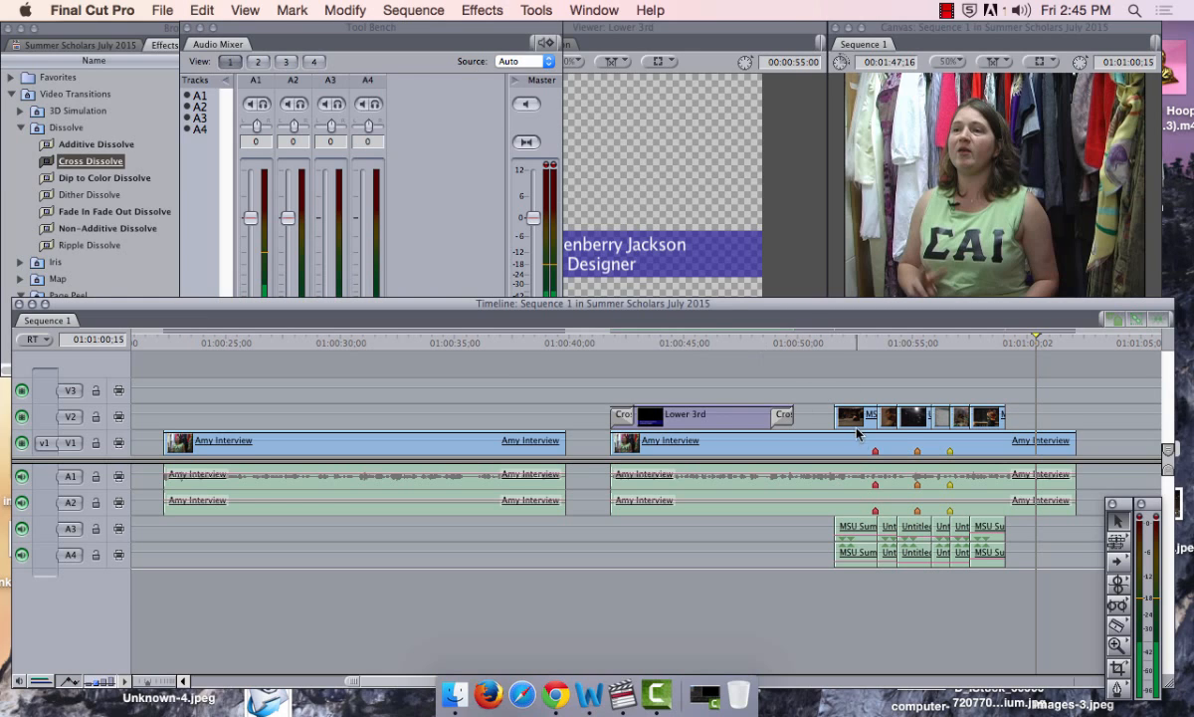
Check the MSU clip's Stereo tab, turn on Clip Overlays, and set the music level to about -27 dB
double_click(854, 416)
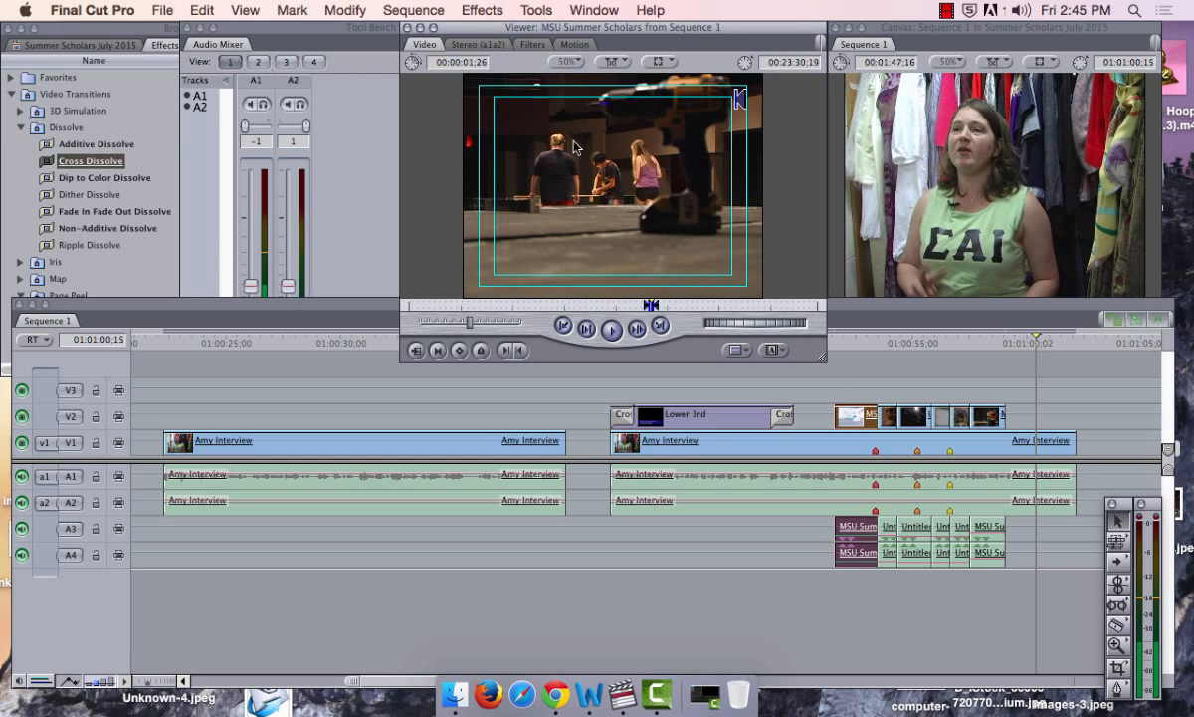
click(476, 44)
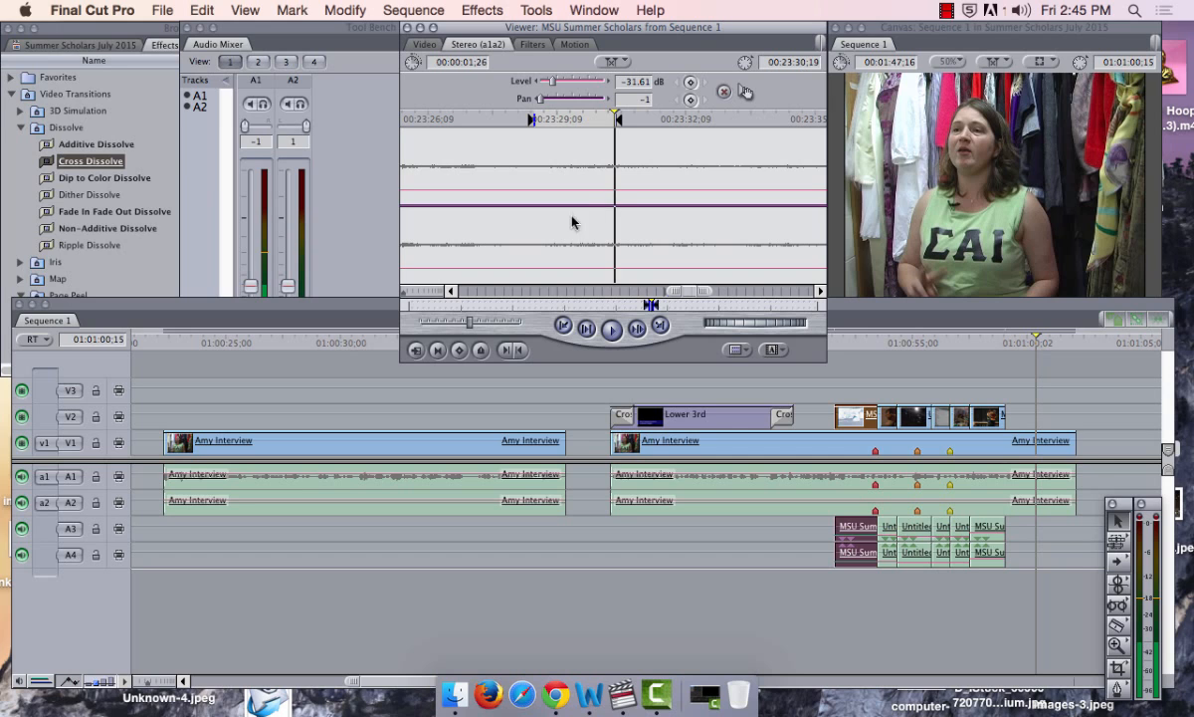
click(426, 45)
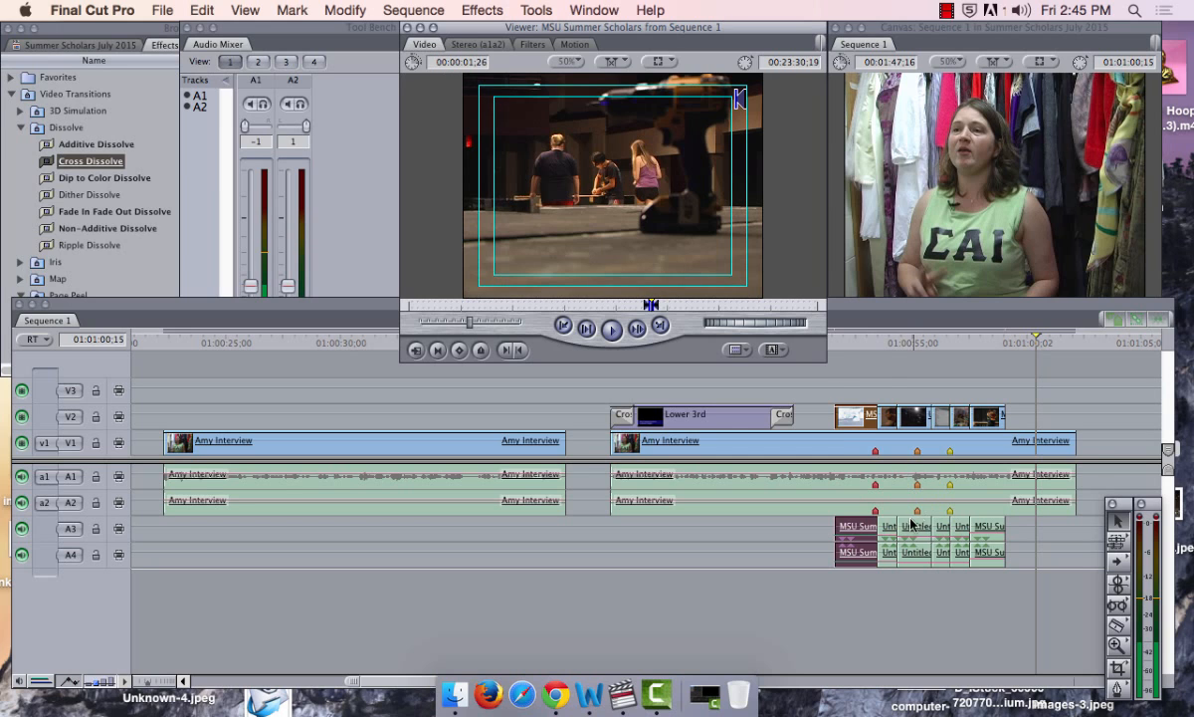
click(886, 386)
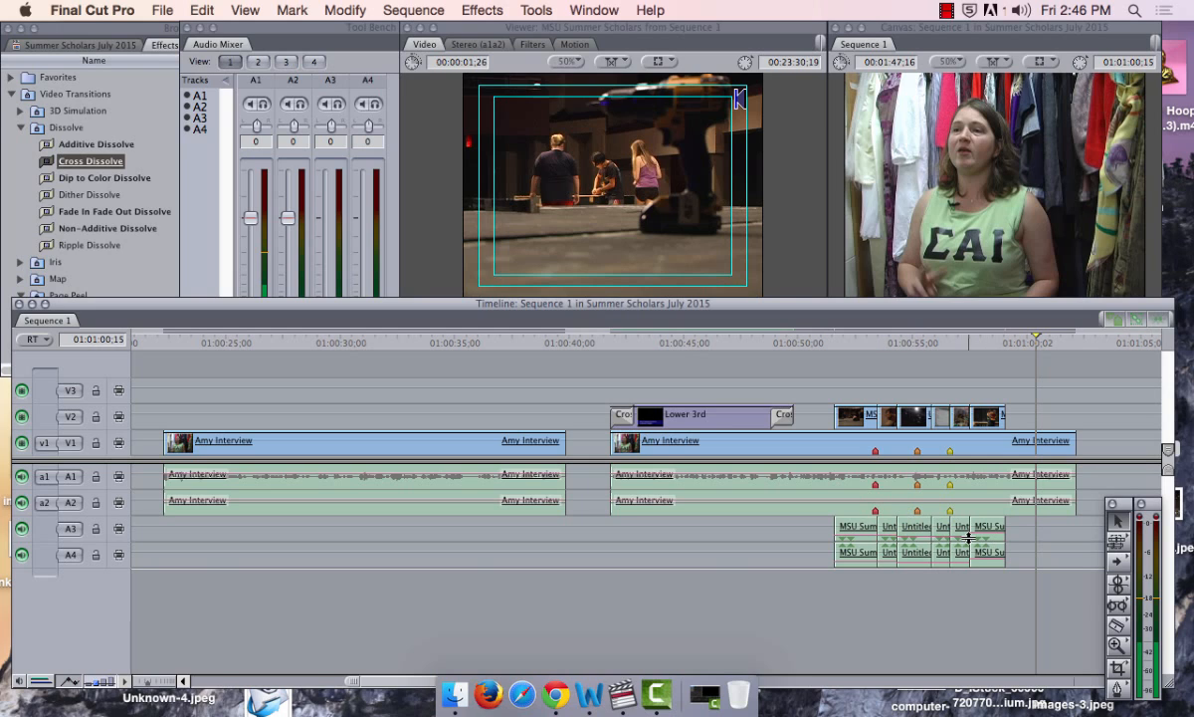
click(72, 681)
drag(996, 531, 995, 536)
Open Tools > Audio Mixer, move the playhead to 01:00:41:25, and play to check music levels
click(536, 10)
click(567, 67)
click(633, 318)
click(611, 336)
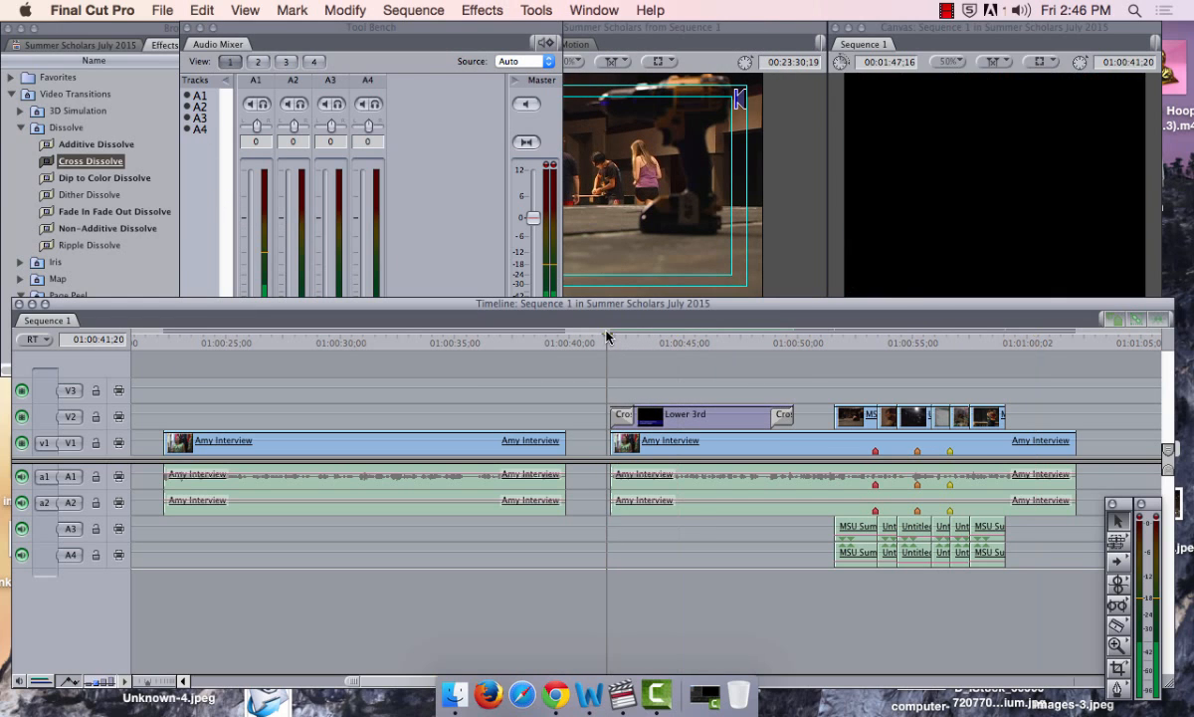
click(389, 166)
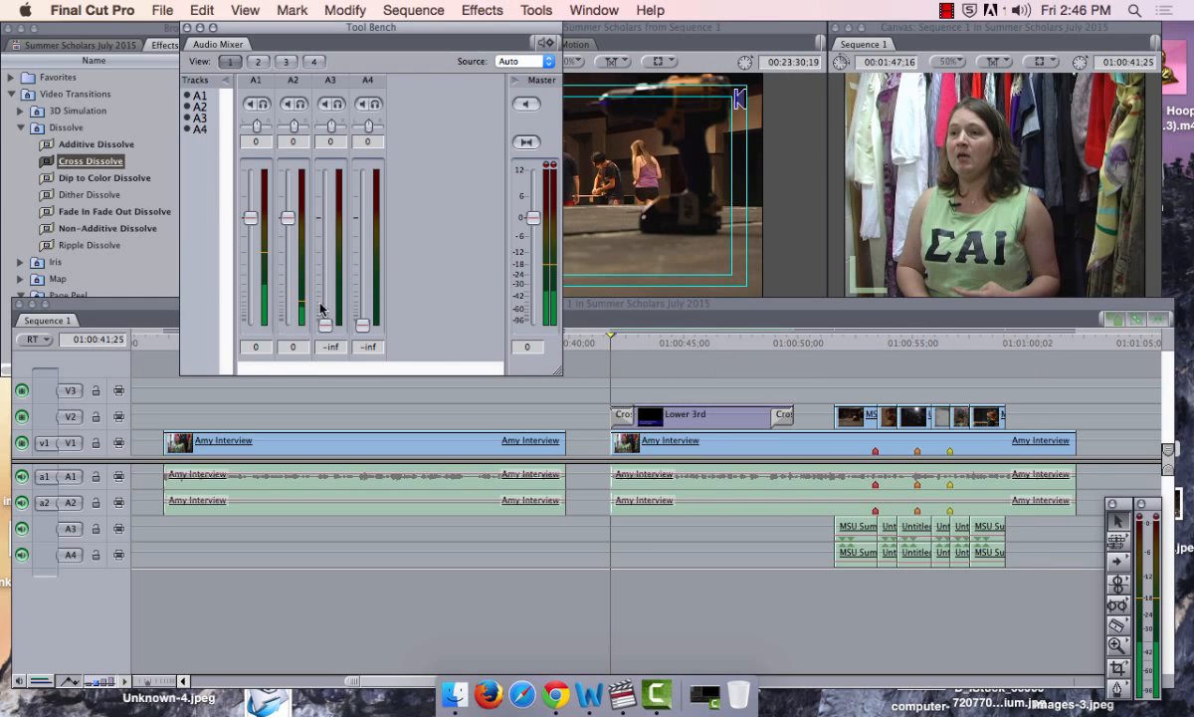
key(space)
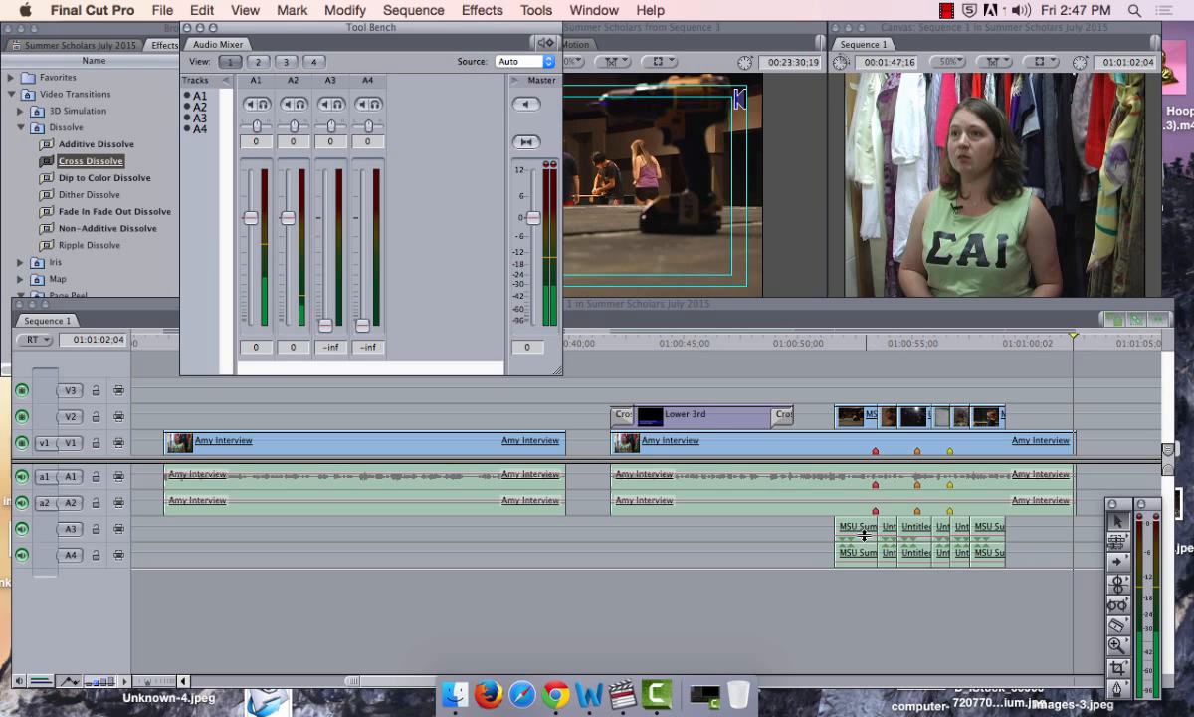
Jump to 01:00:51:16 and then the sequence end, and return the playhead to 01:00:41:25
click(832, 342)
click(833, 341)
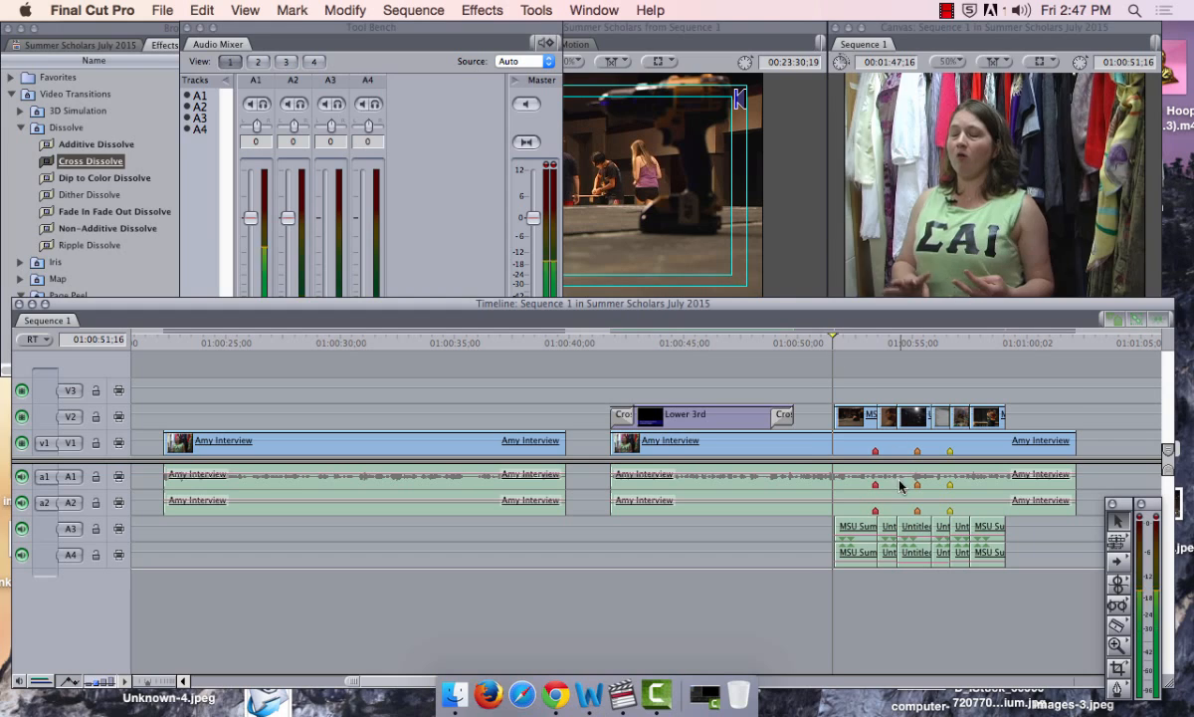
key(End)
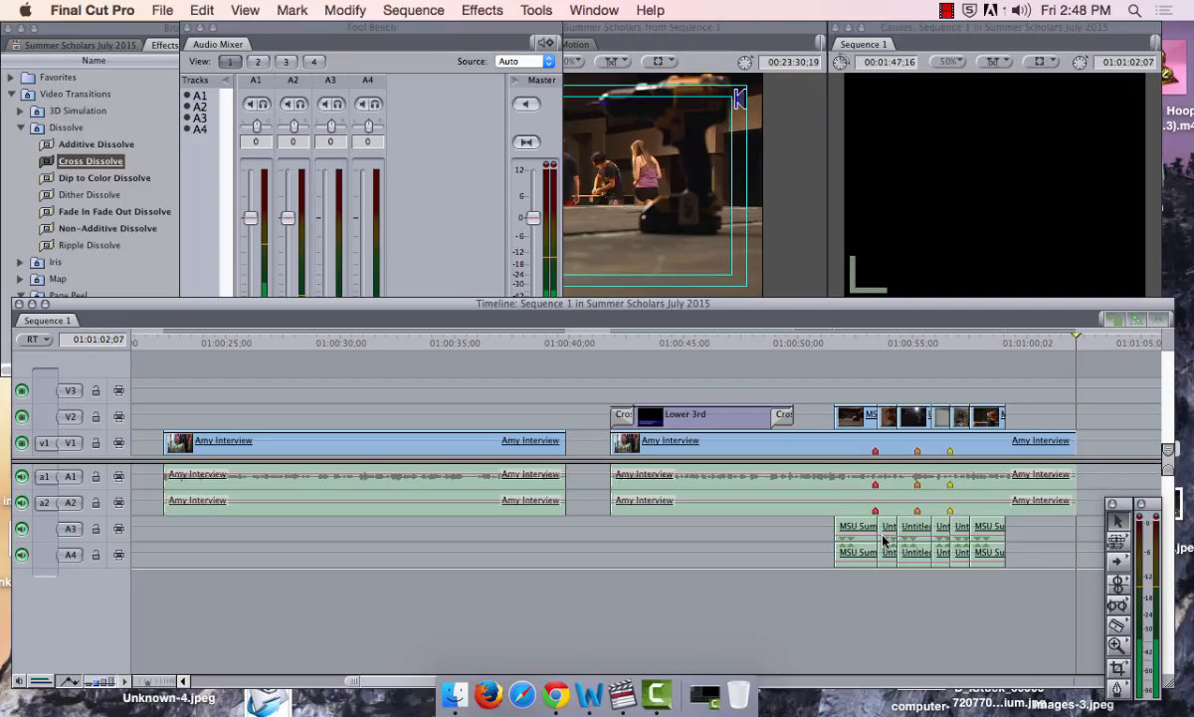
click(609, 340)
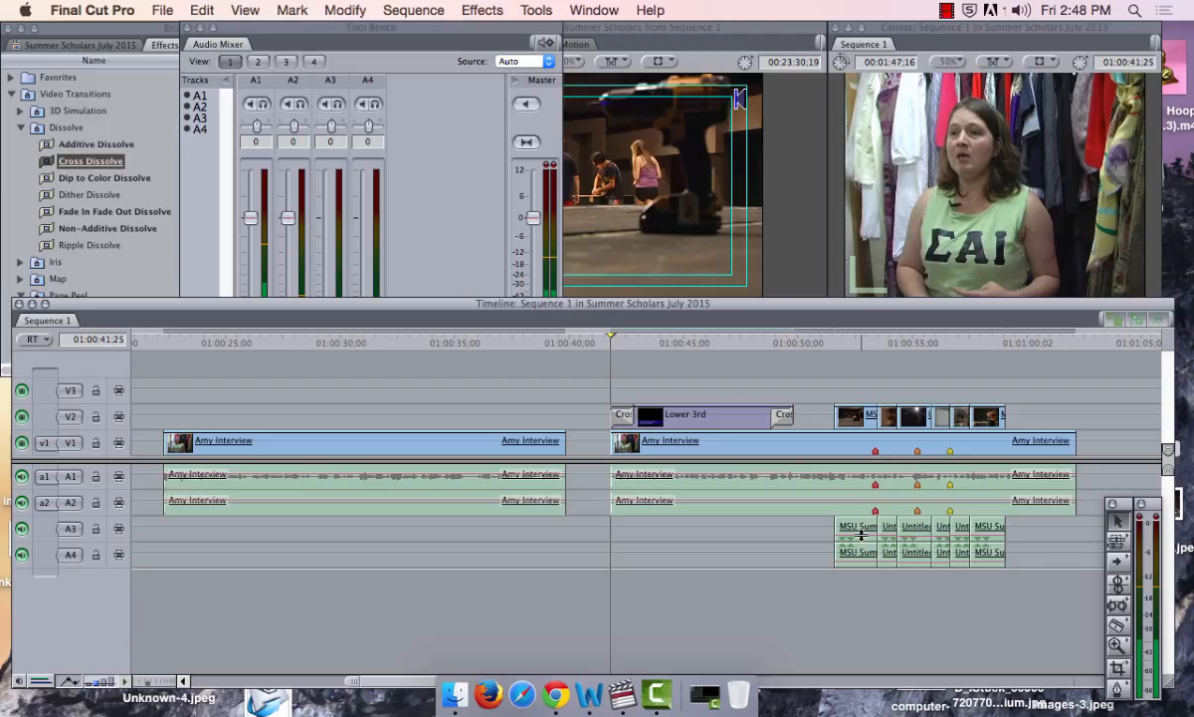
Drag the first A3/A4 music clip's level overlay to -18 dB, then play from 01:00:41:25
drag(861, 536, 862, 539)
click(978, 342)
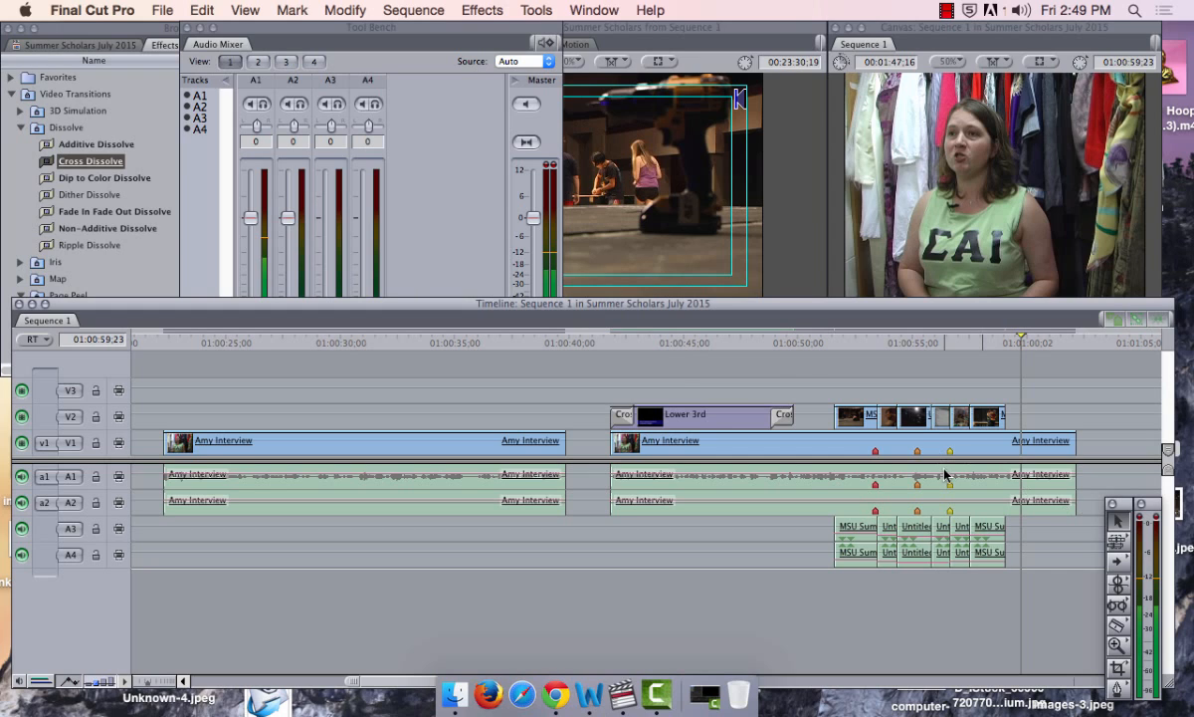
drag(641, 343, 609, 342)
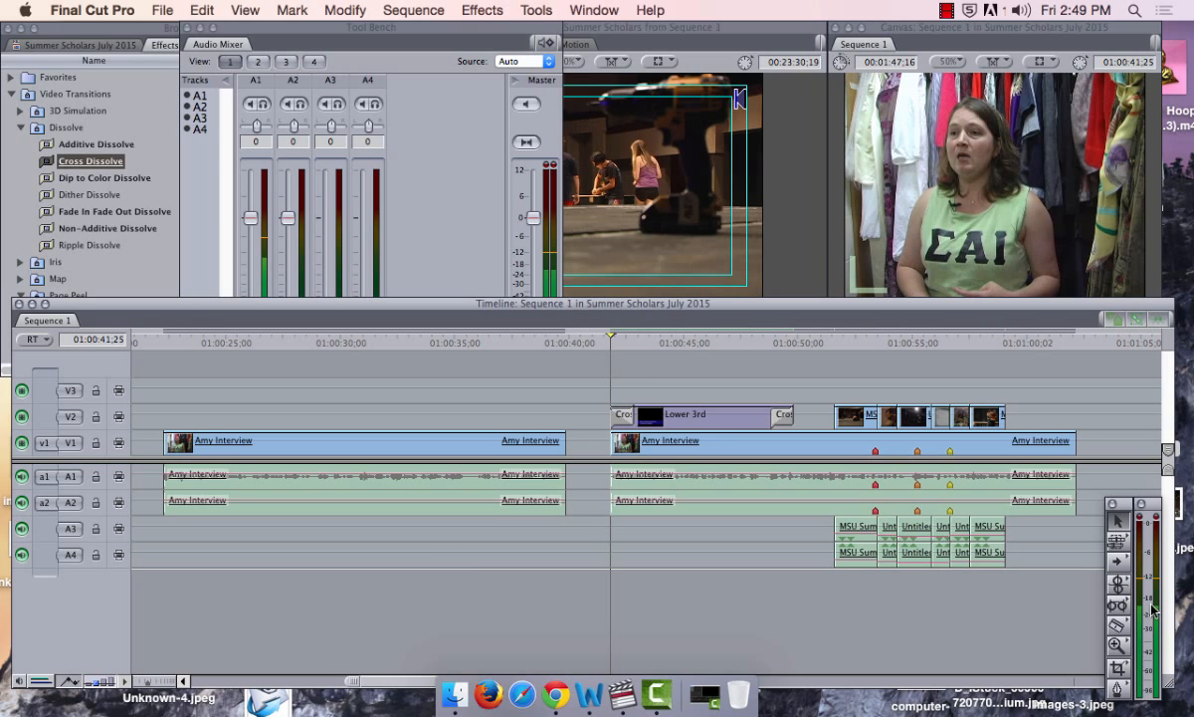
key(space)
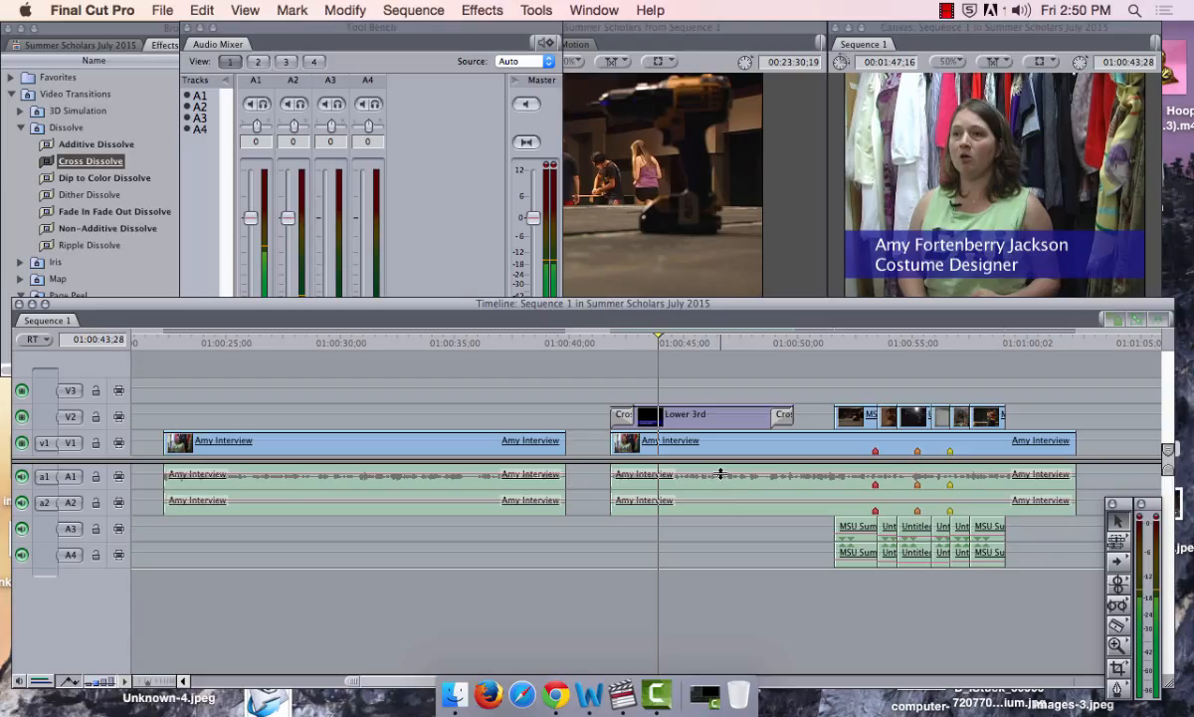
Raise the second interview clip's A1 level overlay to about 4 dB and more, playing back to listen
drag(721, 474, 721, 471)
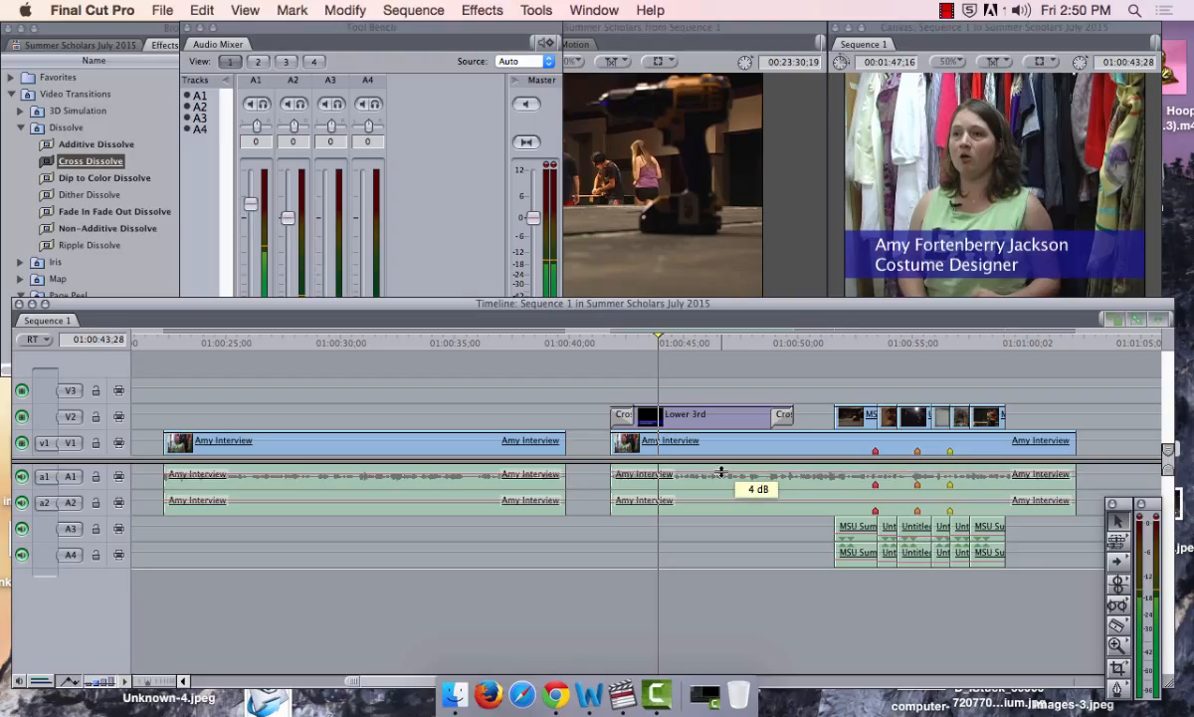
drag(722, 472, 722, 472)
key(space)
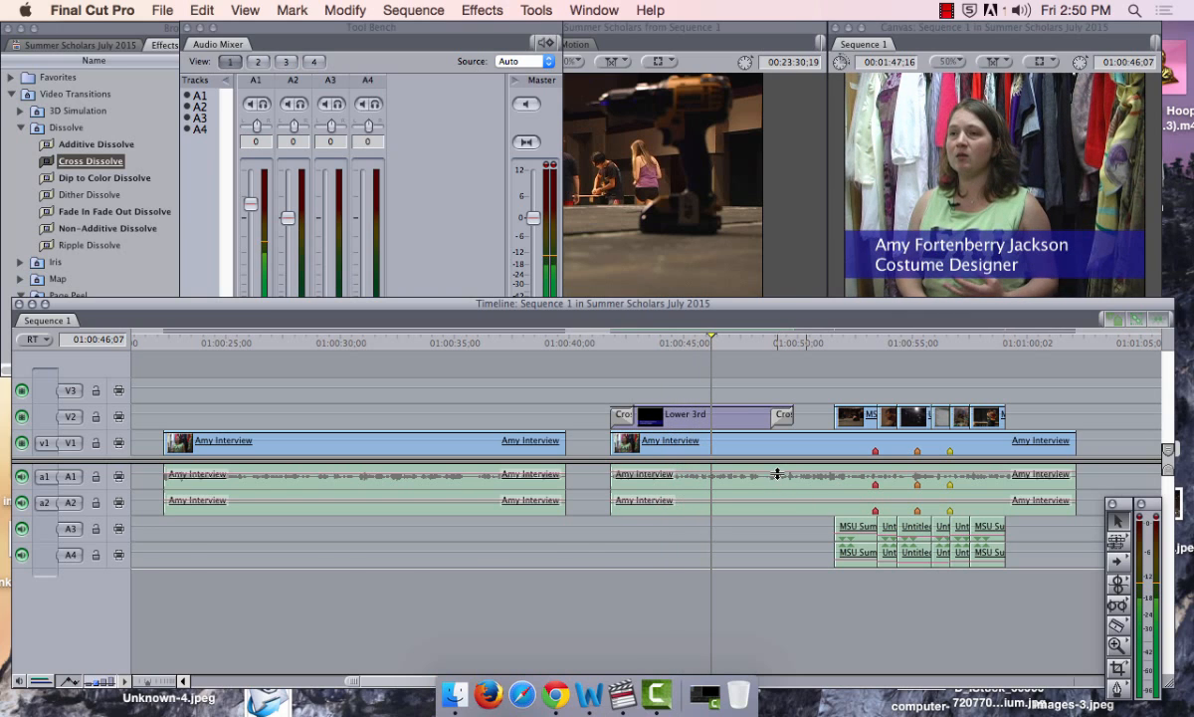
drag(777, 471, 779, 469)
key(space)
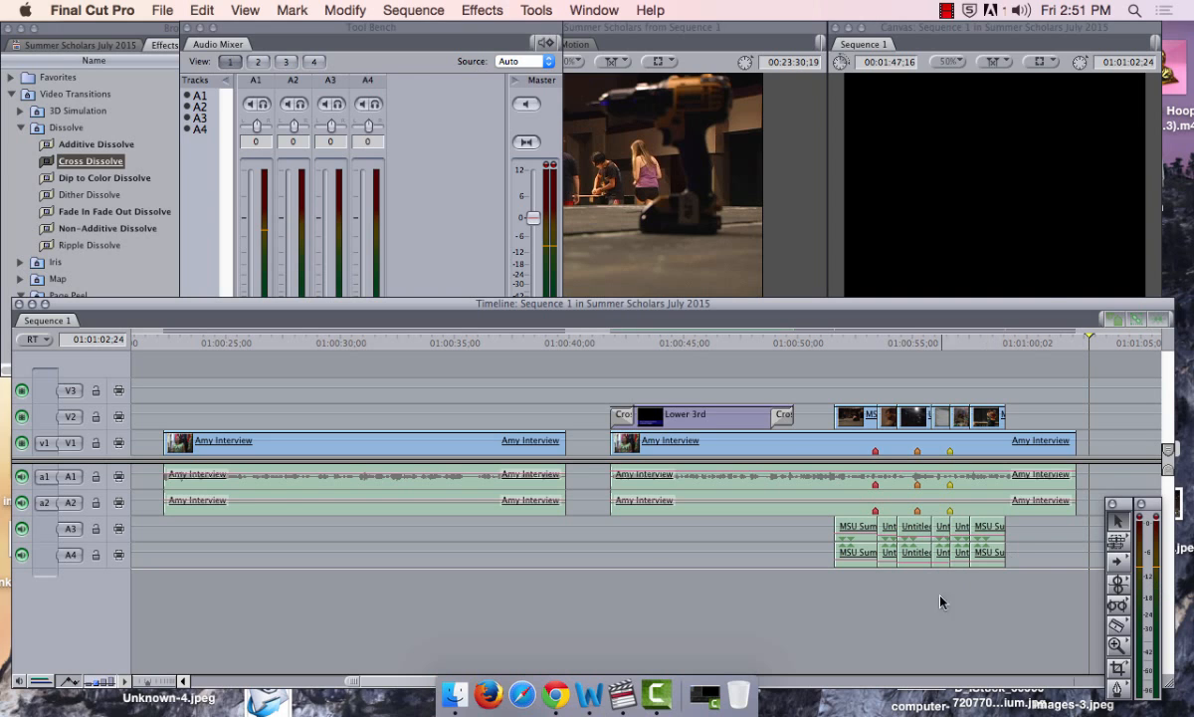
Set an In point at 01:00:41:25 and an Out point at 01:01:02:07 around the second interview clip
click(611, 343)
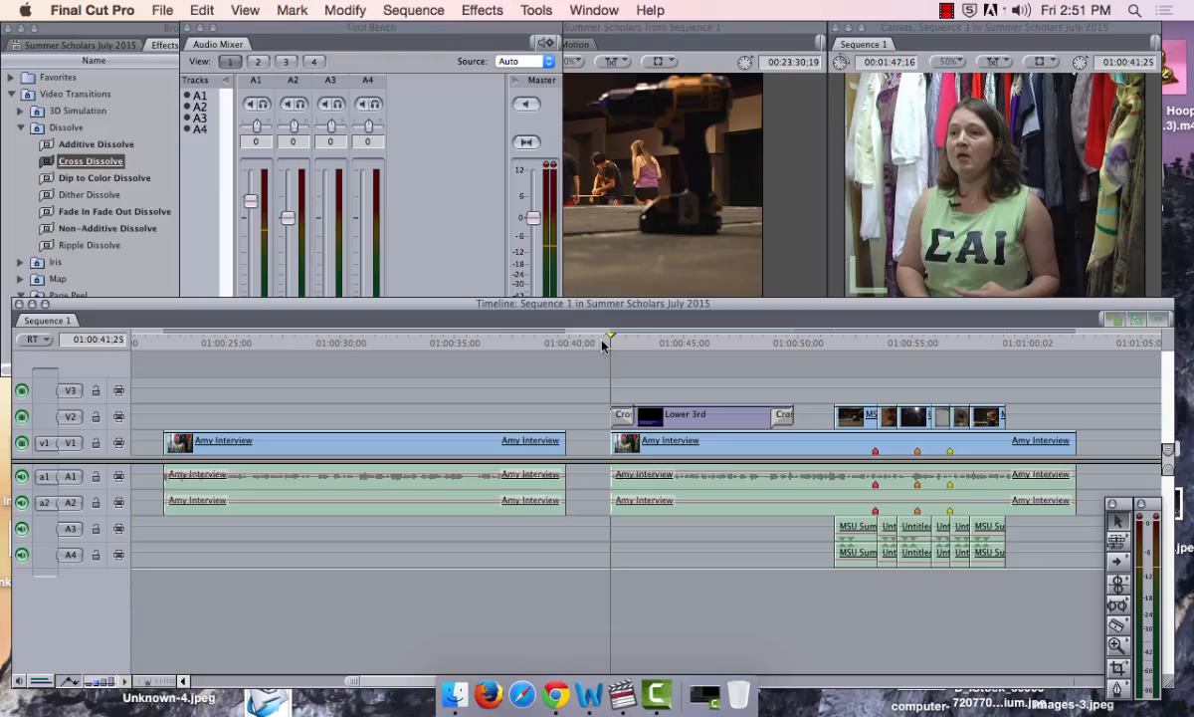
key(i)
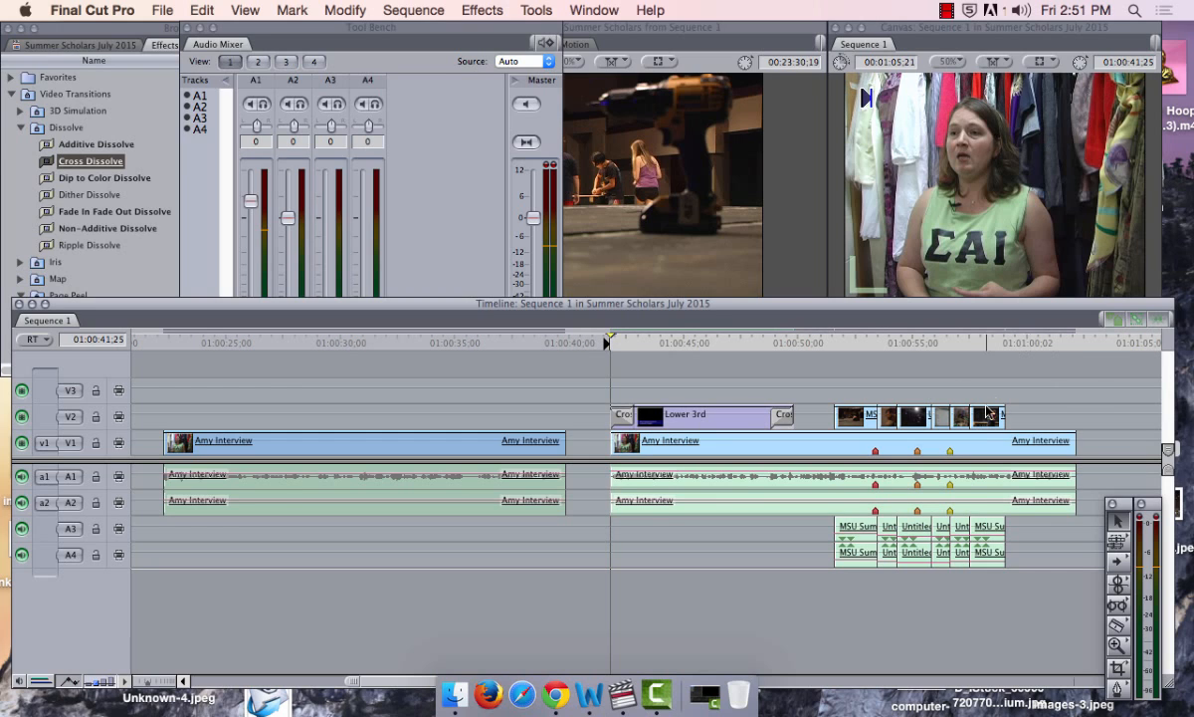
click(1080, 344)
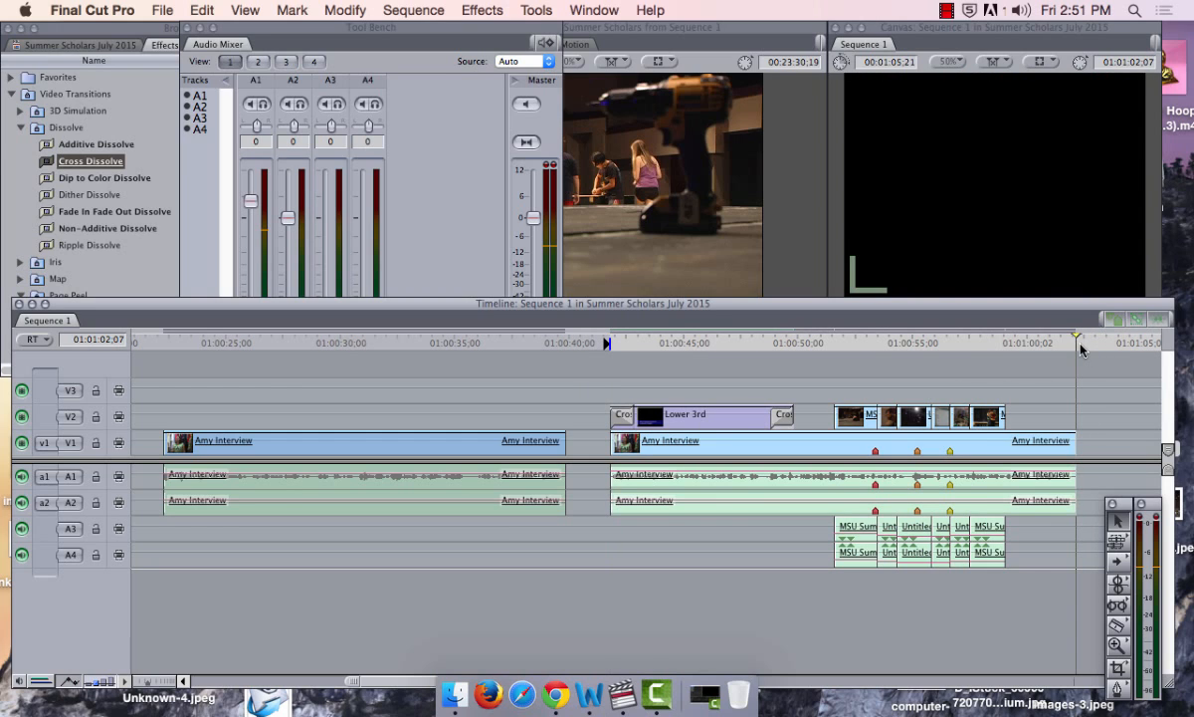
key(o)
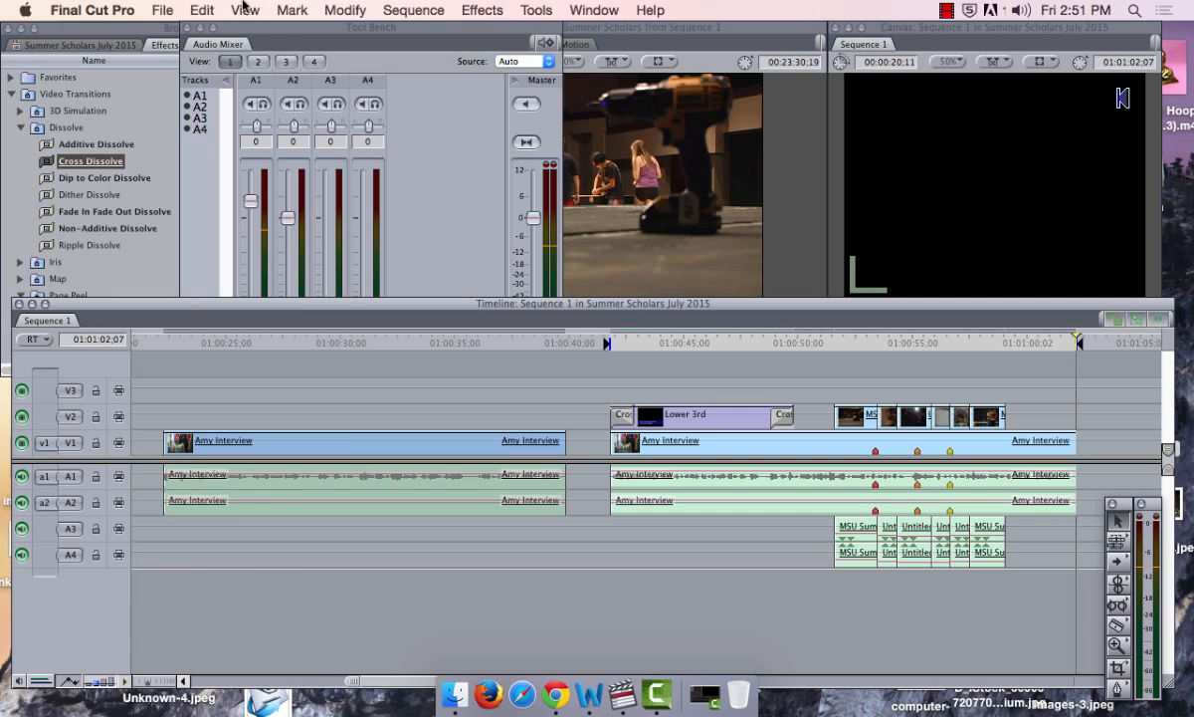
click(159, 10)
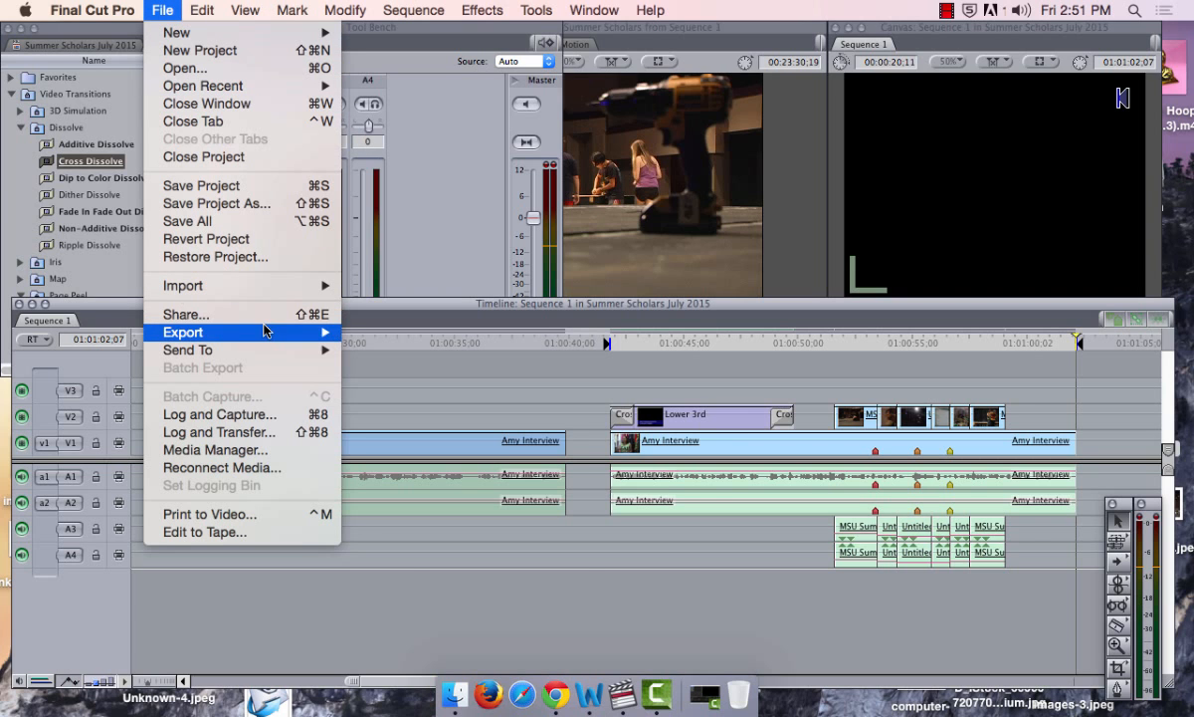
Export via QuickTime Conversion with a file name, saving to Final Cut Pro Documents > Summer Scholars Footage, and open Options
mouse_move(264, 329)
click(387, 352)
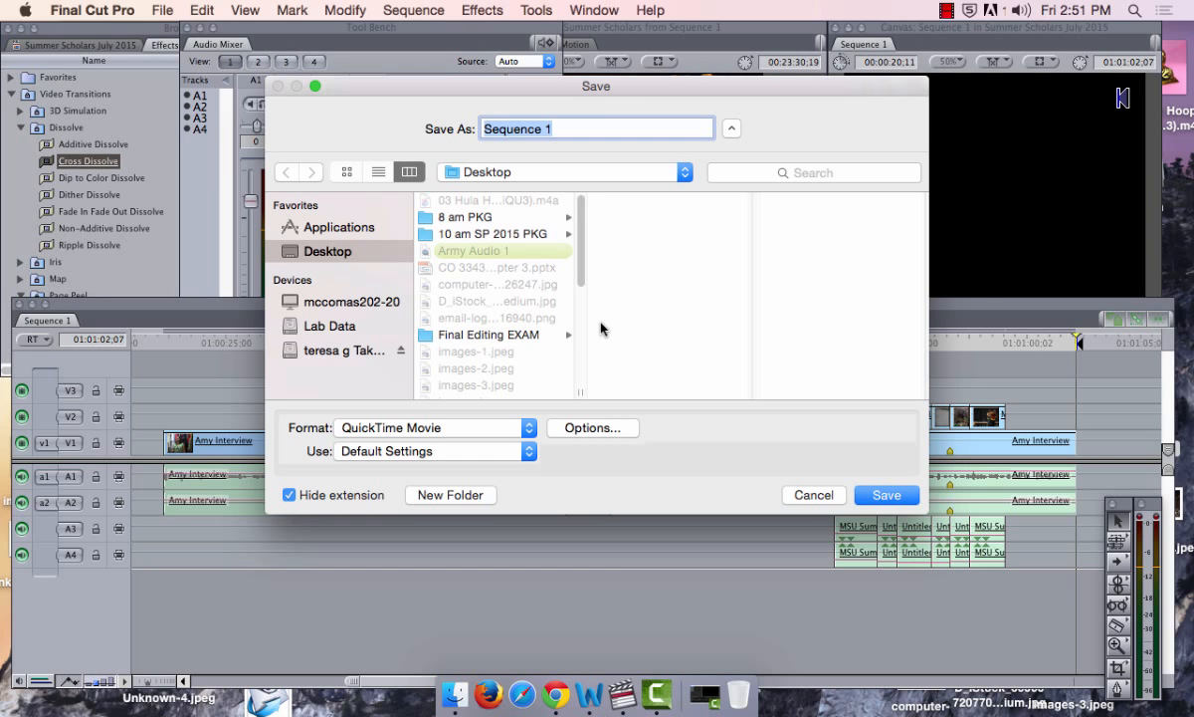
text(t)
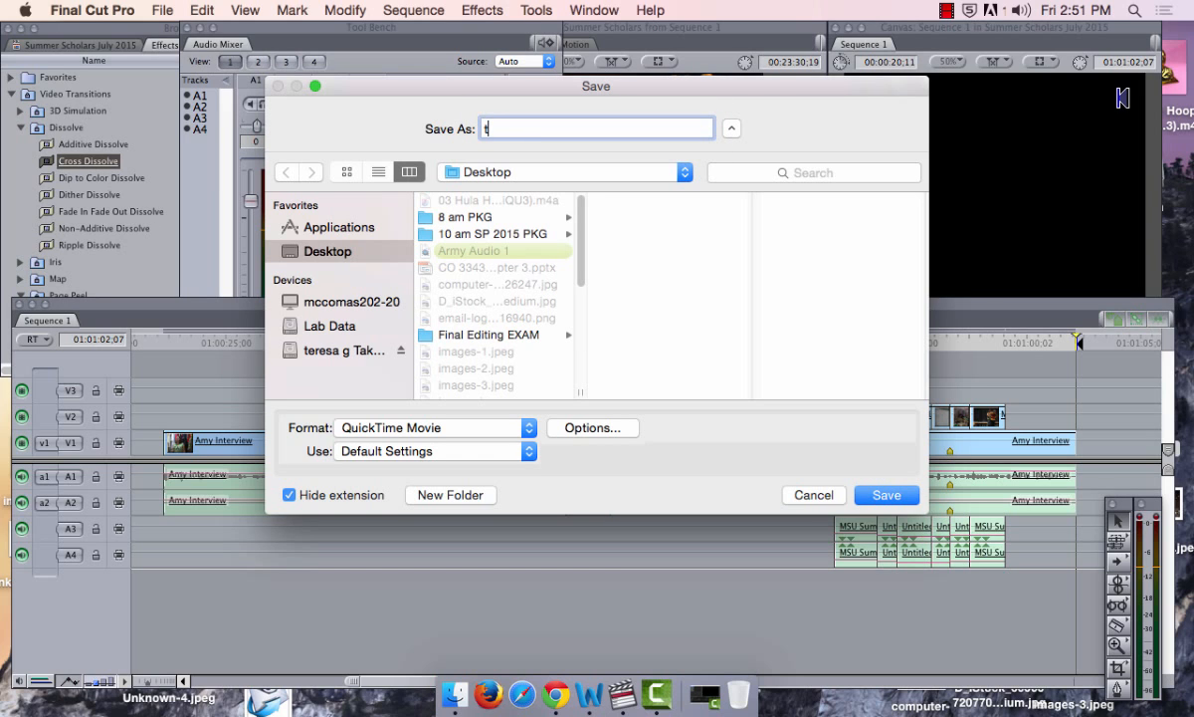
text(GawrychText1)
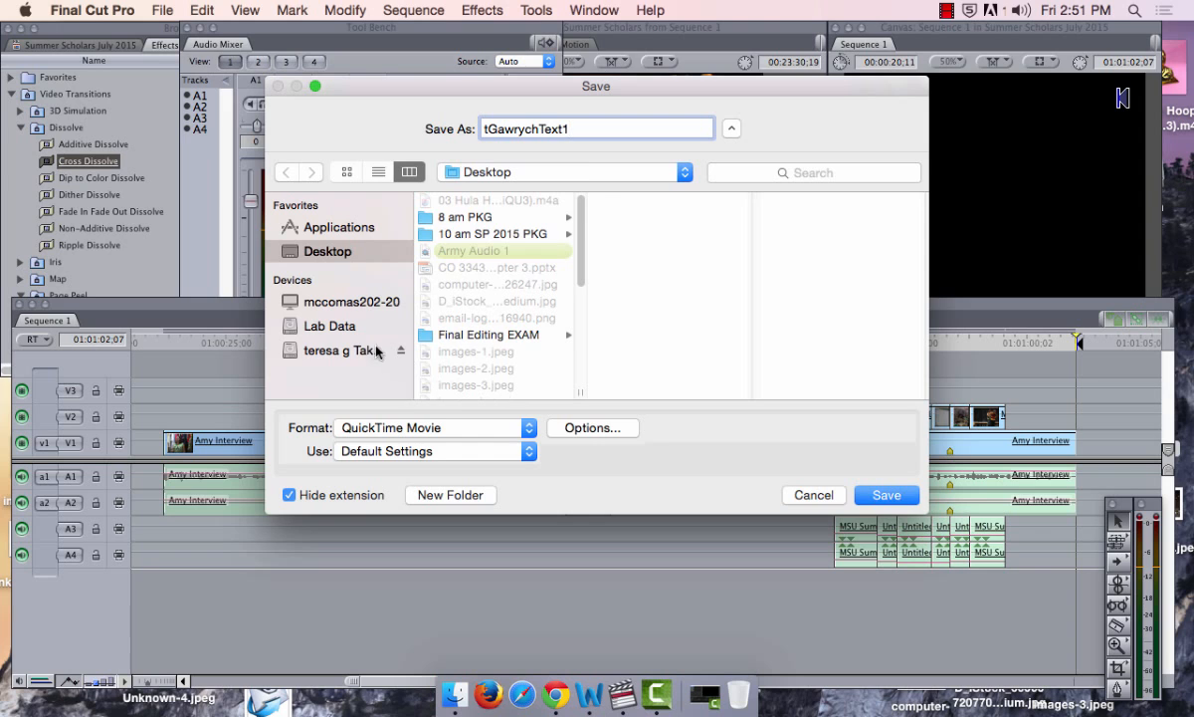
click(326, 349)
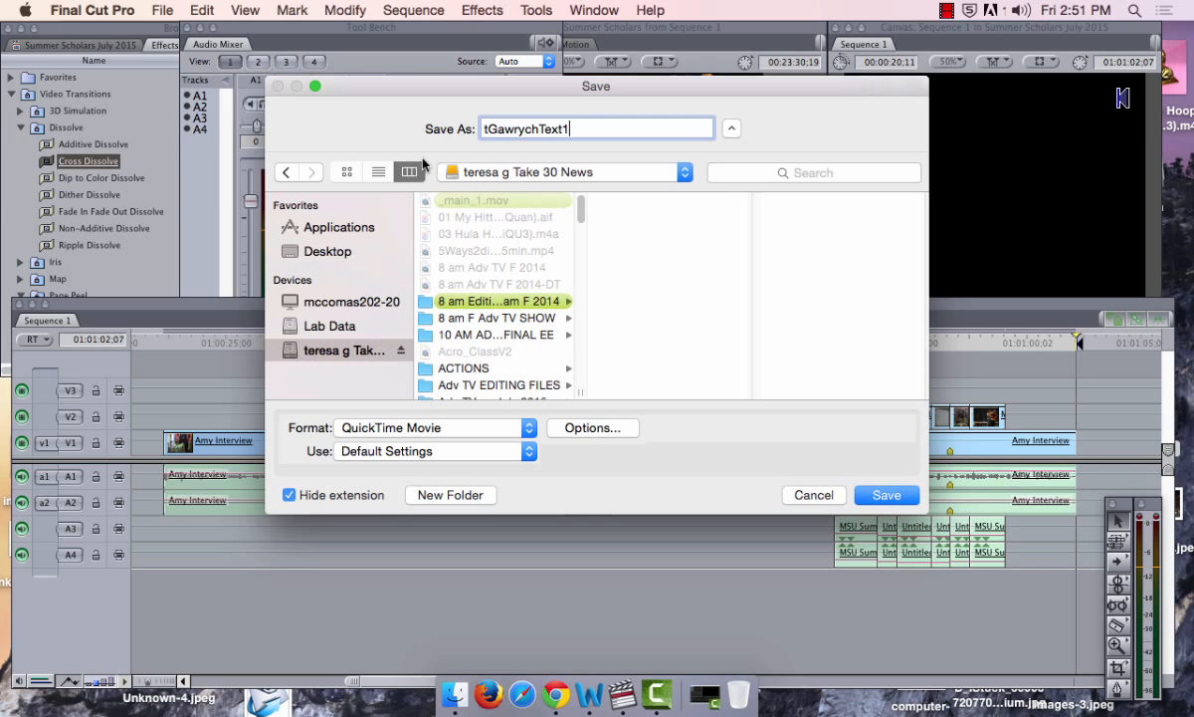
scroll(582, 217, down, 1)
drag(583, 216, 557, 299)
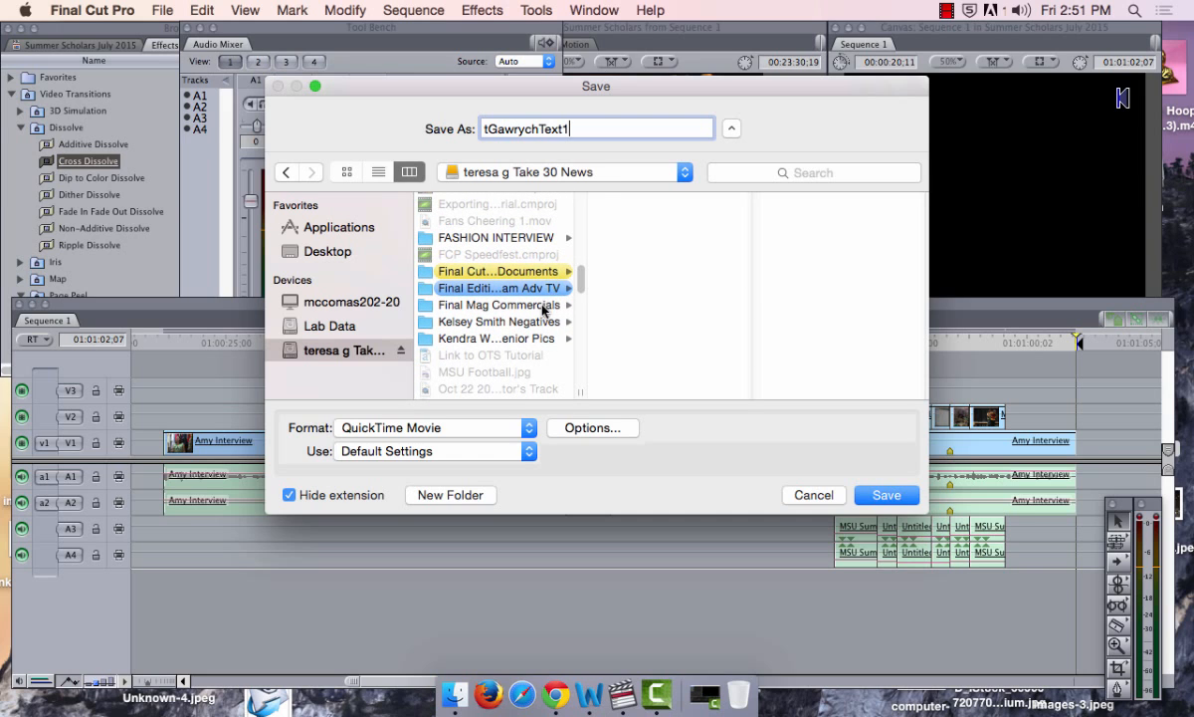
click(520, 266)
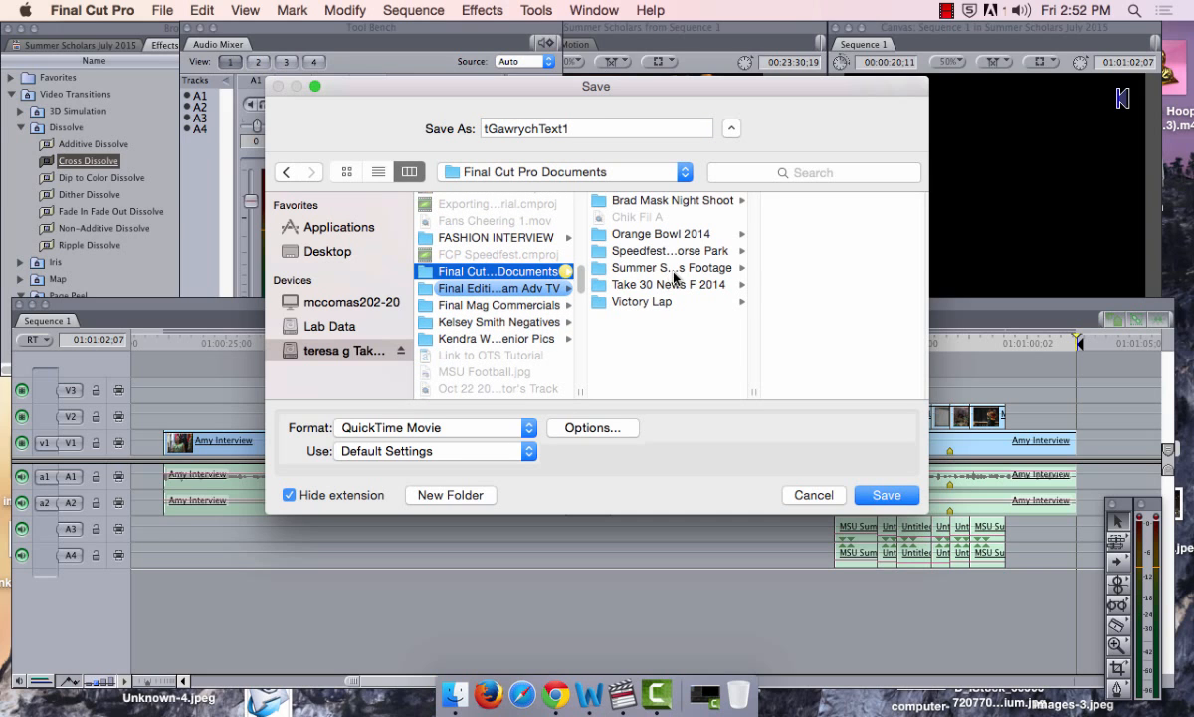
click(637, 264)
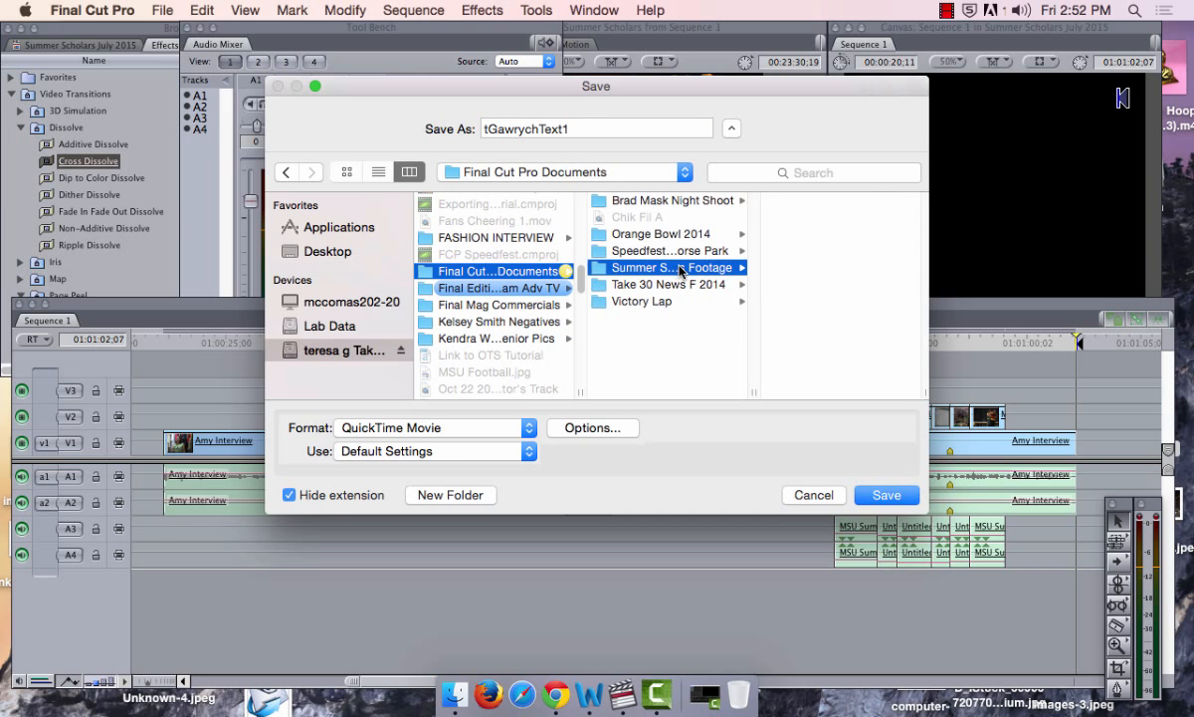
click(586, 433)
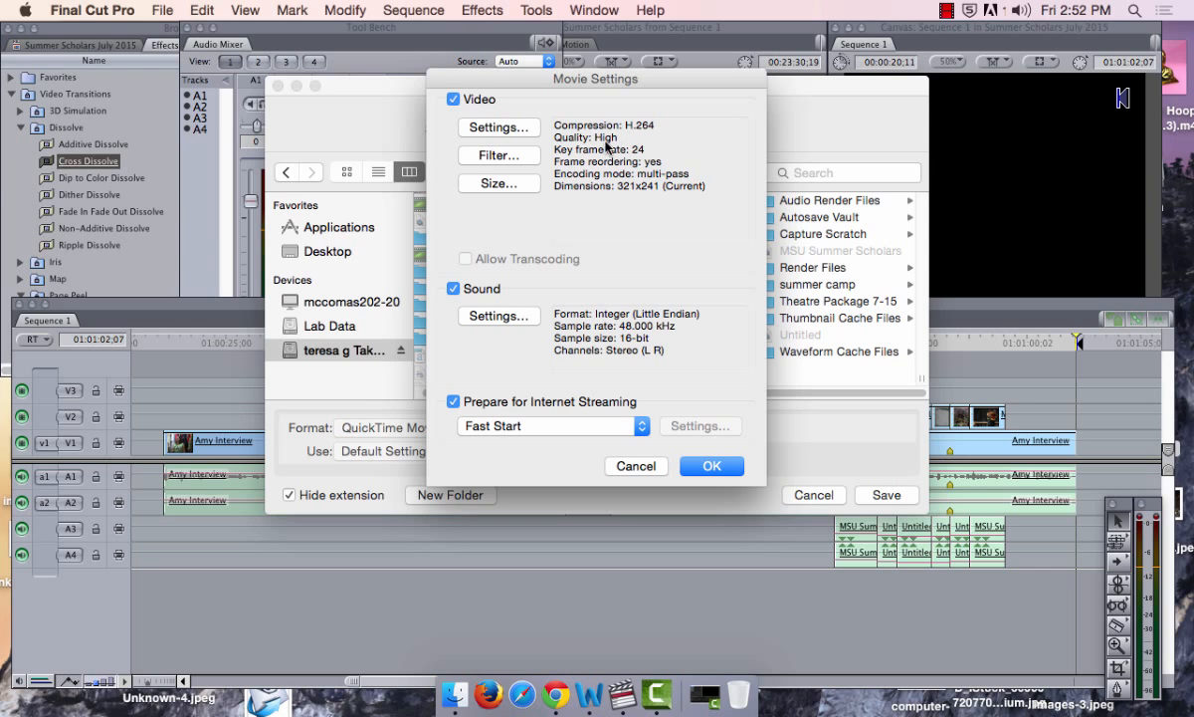
Set the video compression to DV/DVCPRO - NTSC at Best quality
click(509, 128)
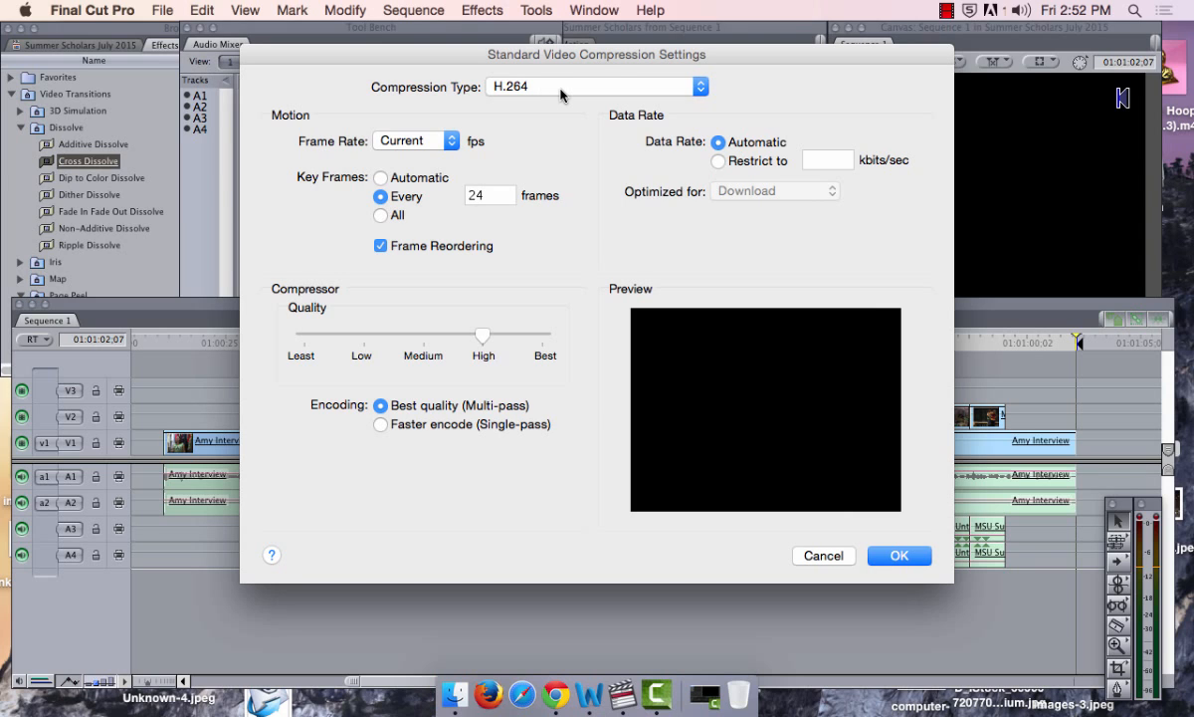
click(560, 92)
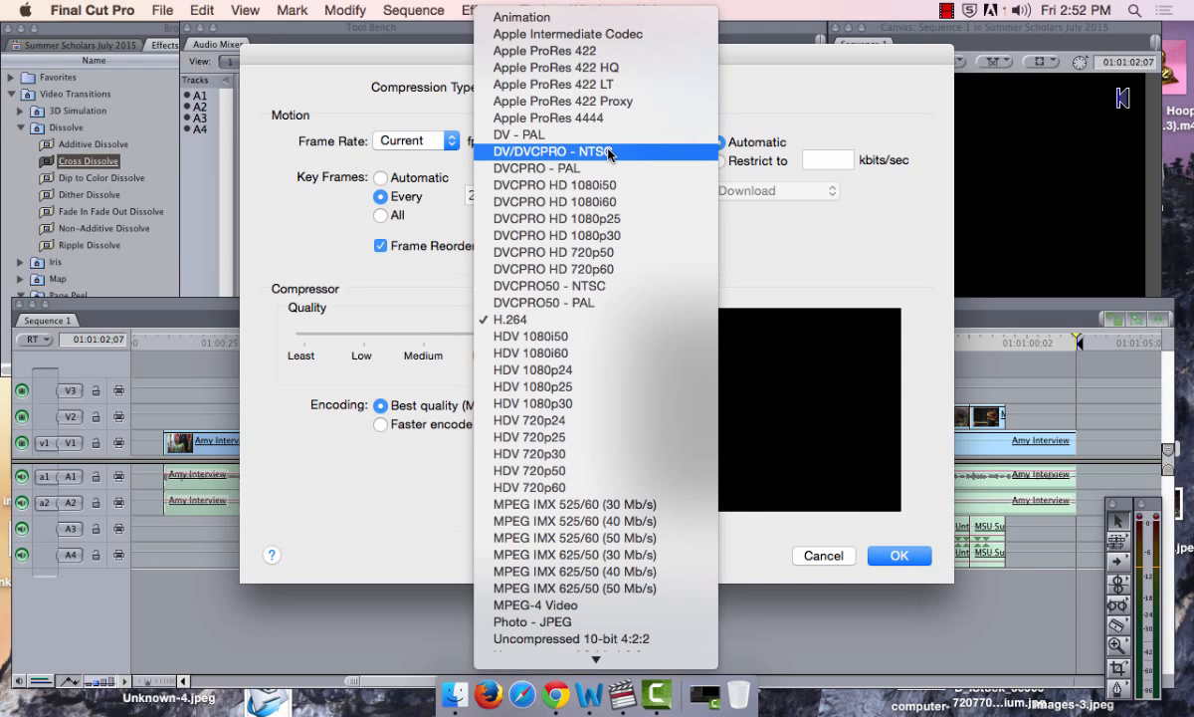
click(608, 152)
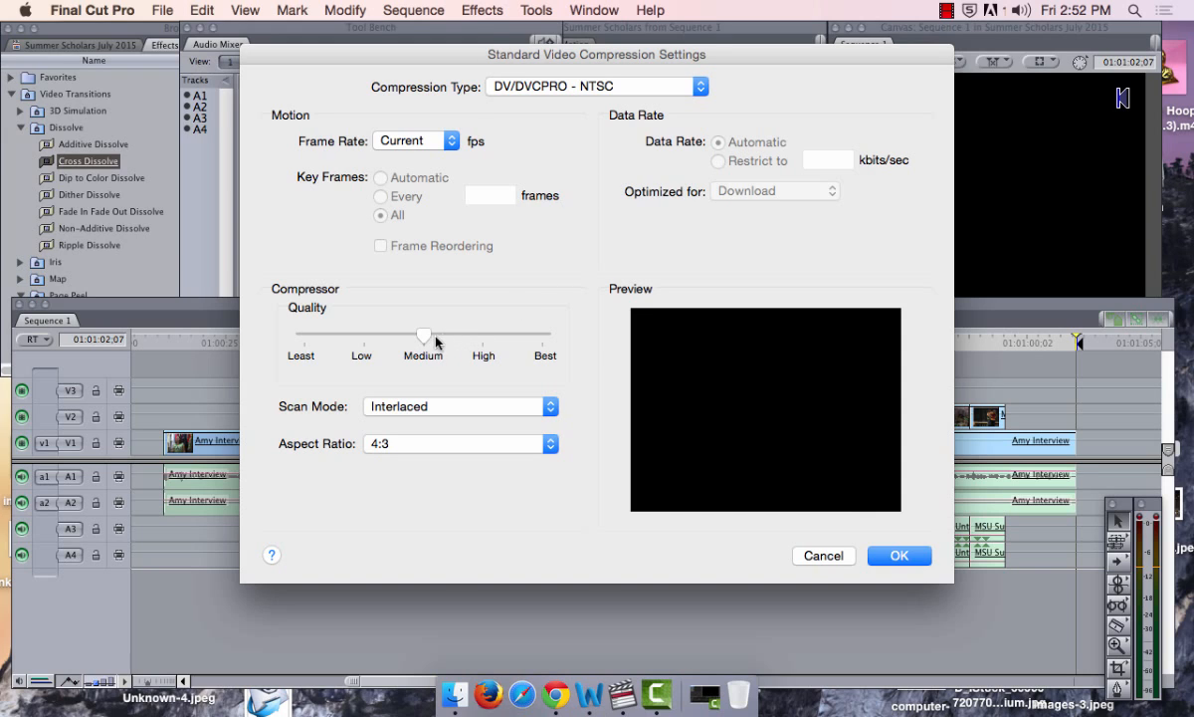
drag(436, 341, 546, 341)
click(896, 555)
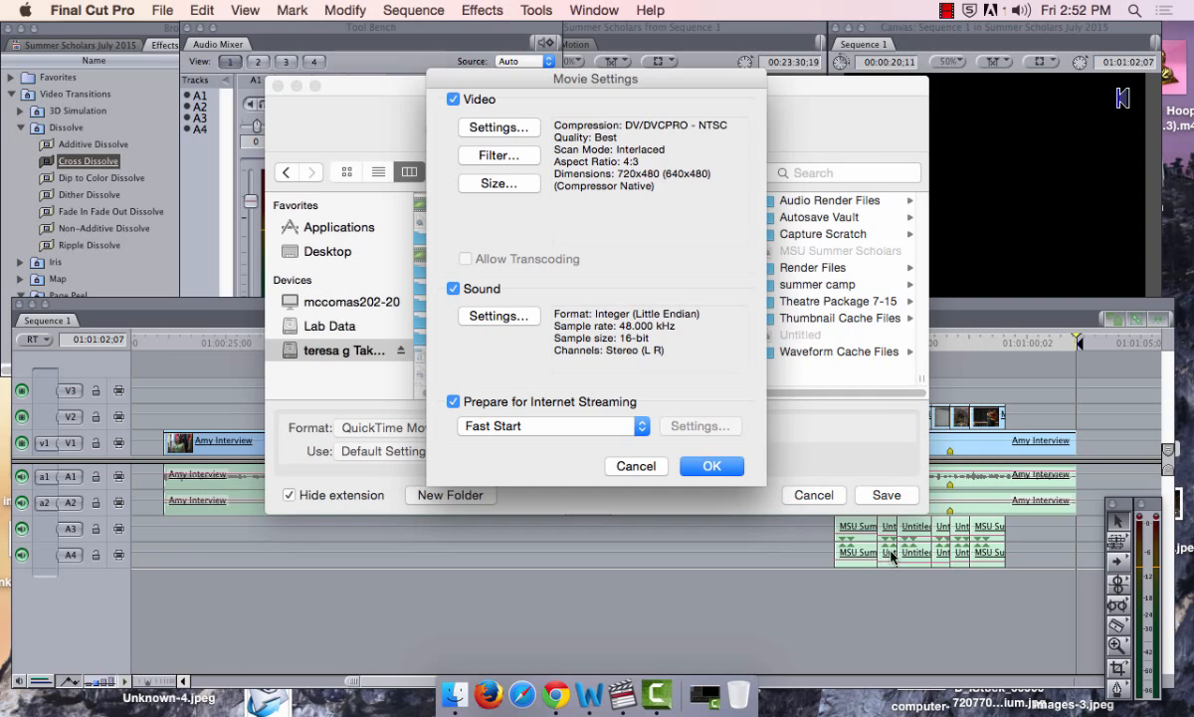
Set the sound render quality to Best
click(507, 318)
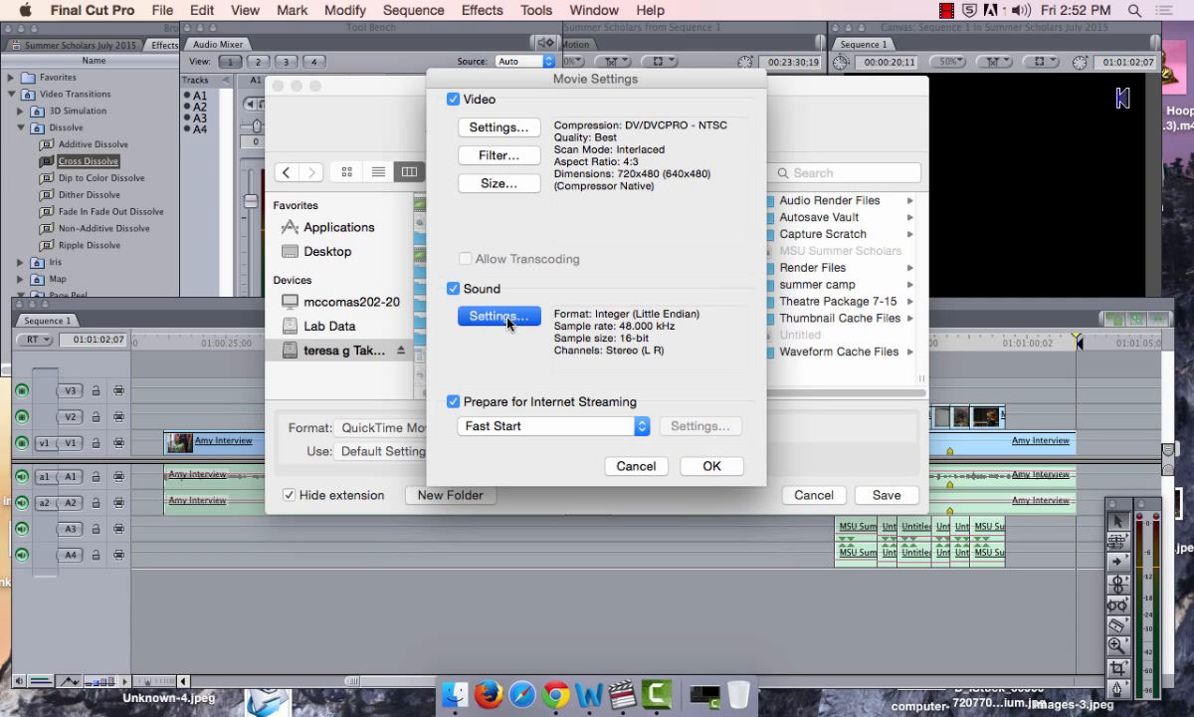
click(546, 290)
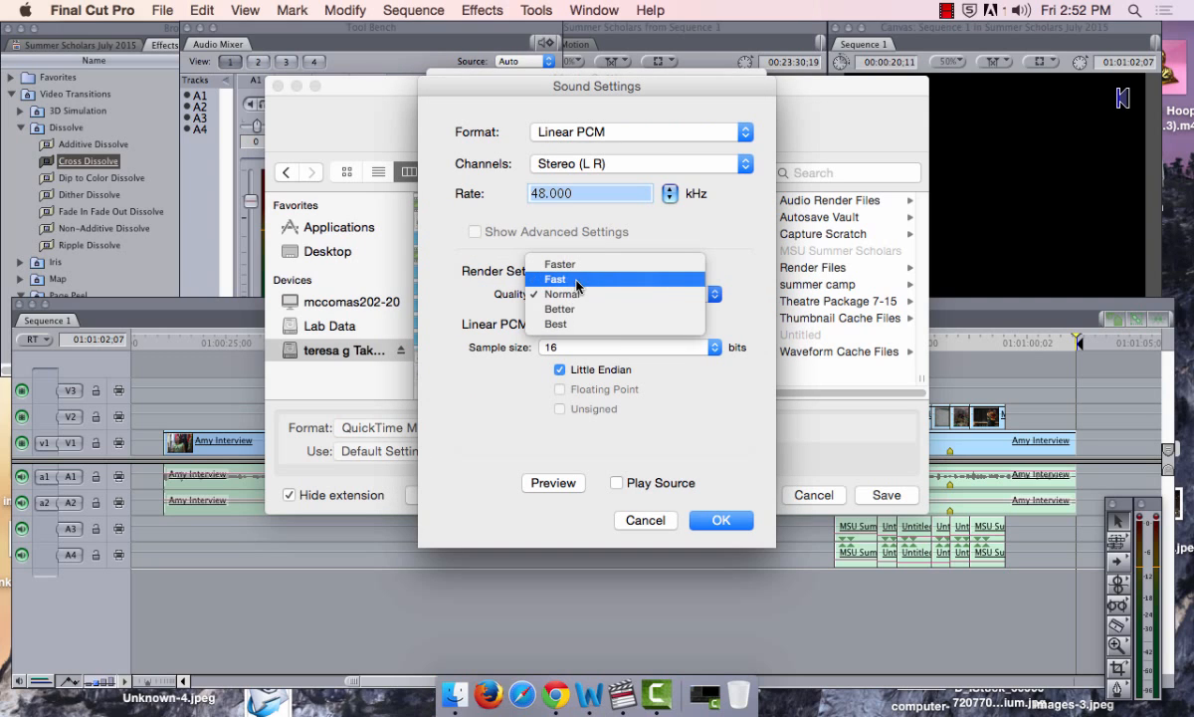
click(553, 322)
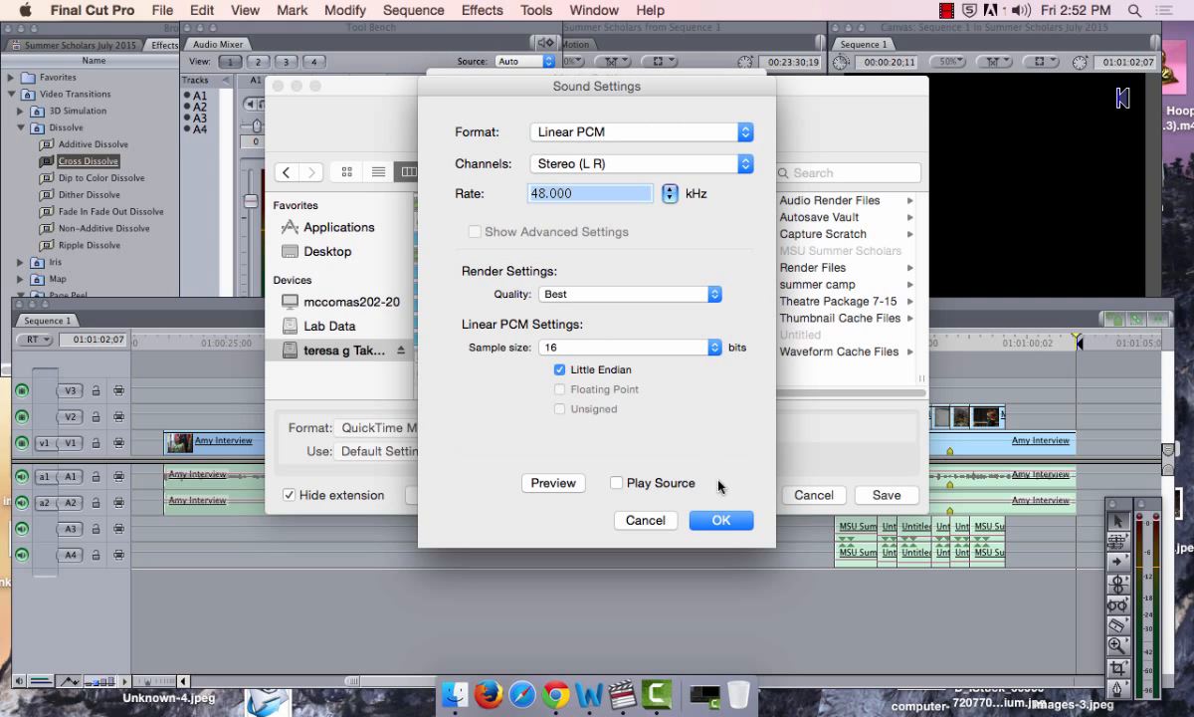
click(732, 523)
Save the QuickTime movie into the Summer Scholars Footage folder
click(697, 444)
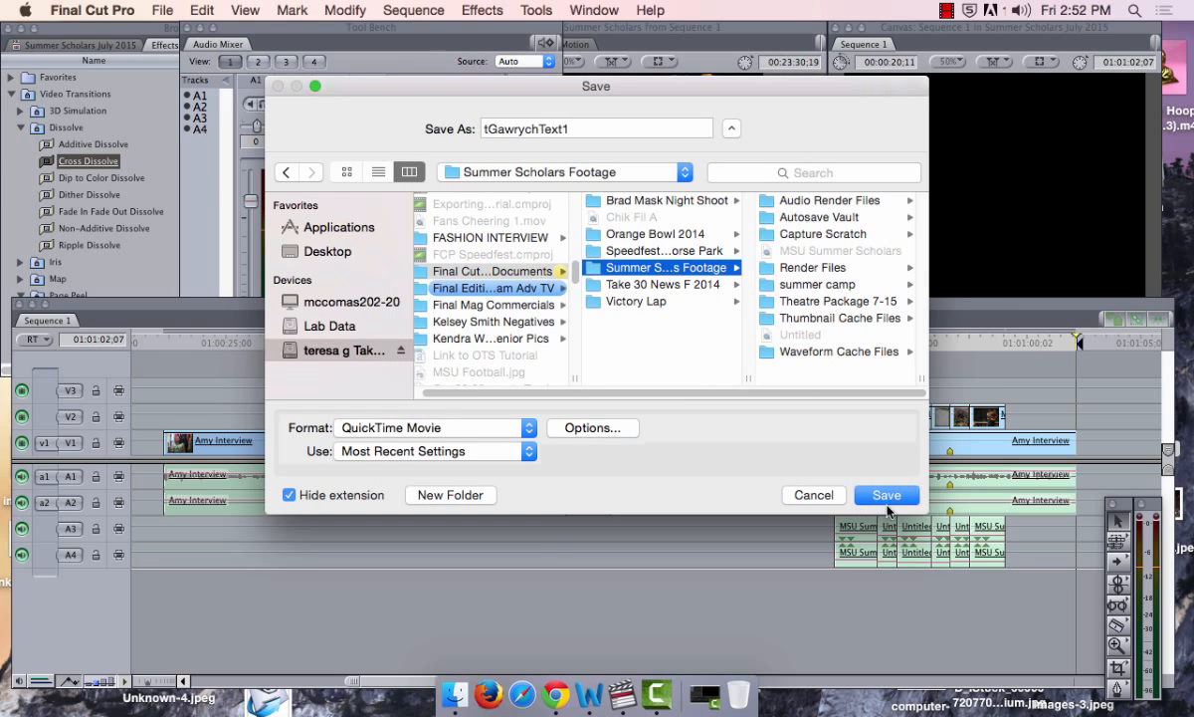
click(886, 502)
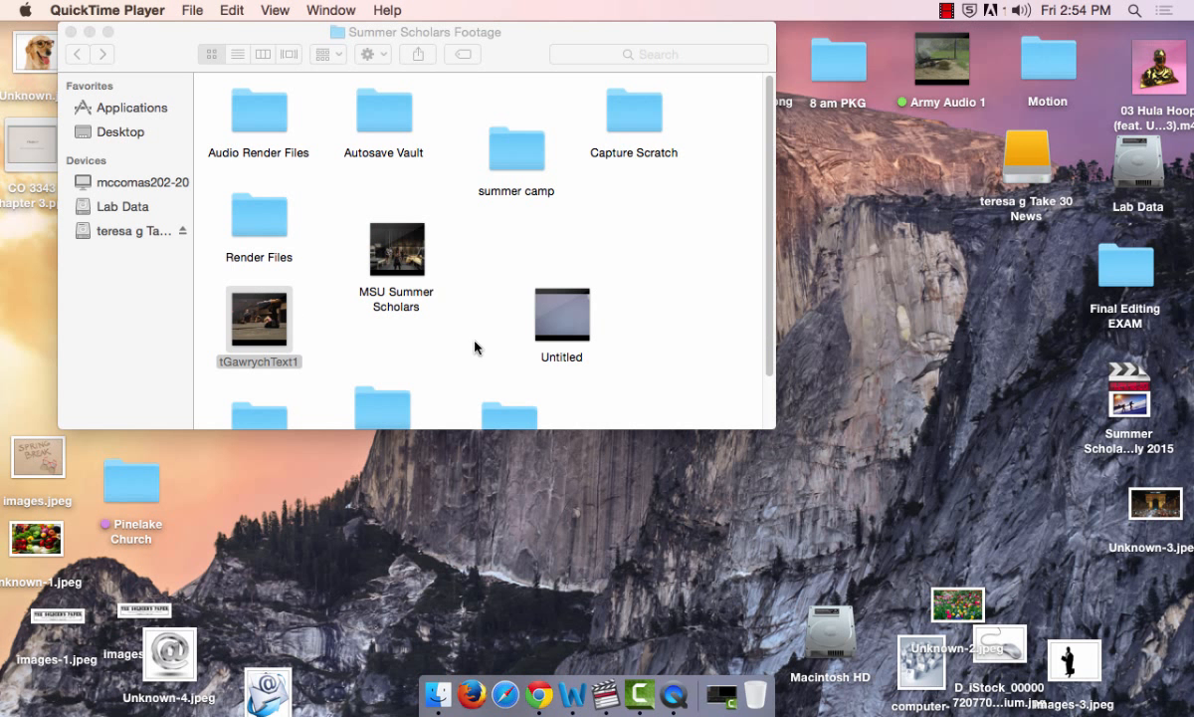
click(609, 697)
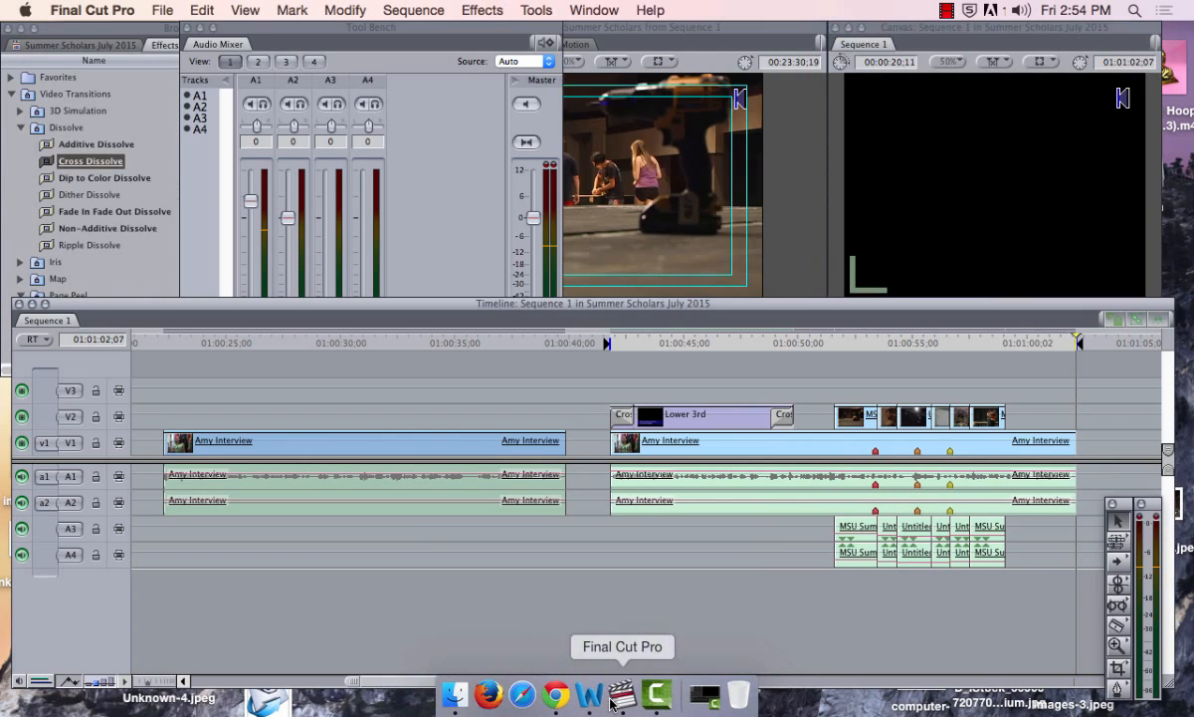